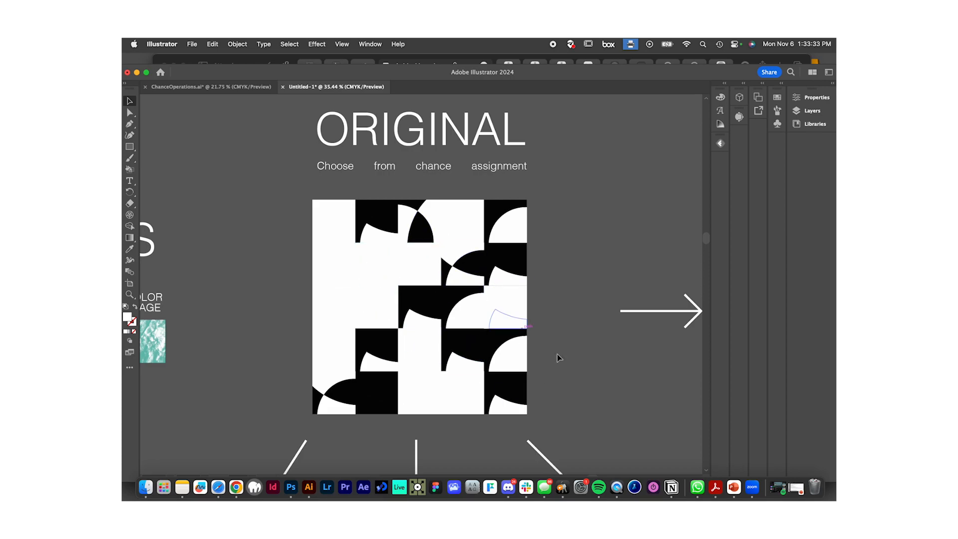
# Duplicate the black-and-white IMAGE swatch and place the copy directly below the COLOR IMAGE swatch.
pyautogui.hscroll(-10, 474, 315)
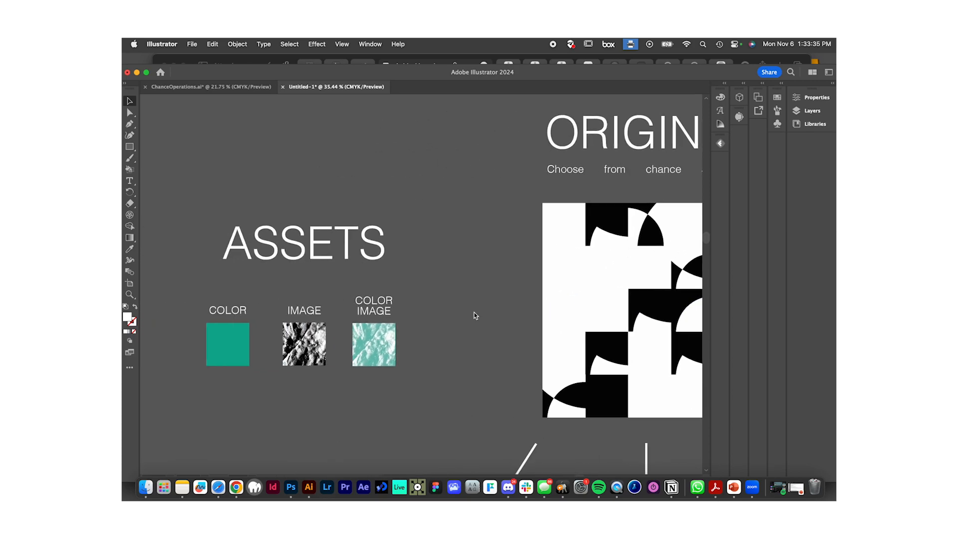
pyautogui.scroll(5, 437, 372)
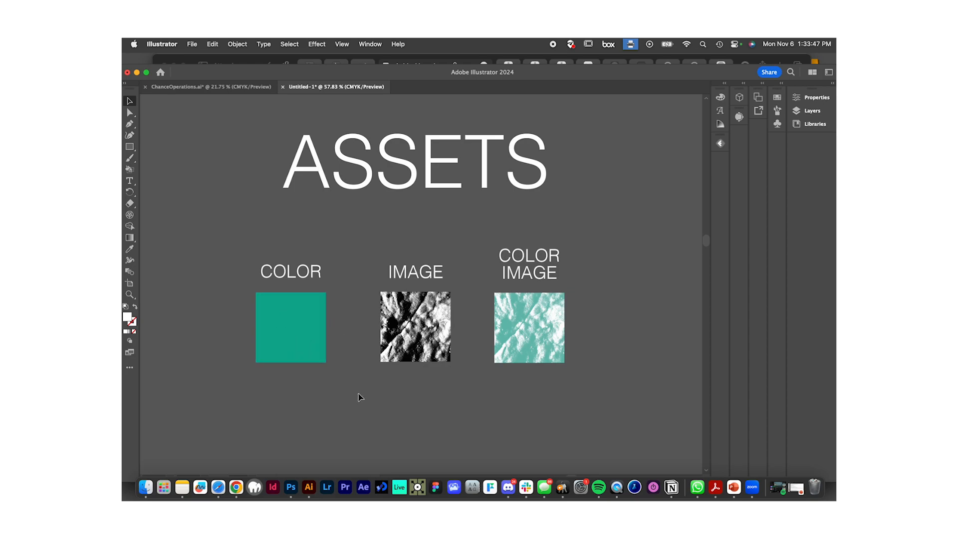
pyautogui.hscroll(2, 369, 403)
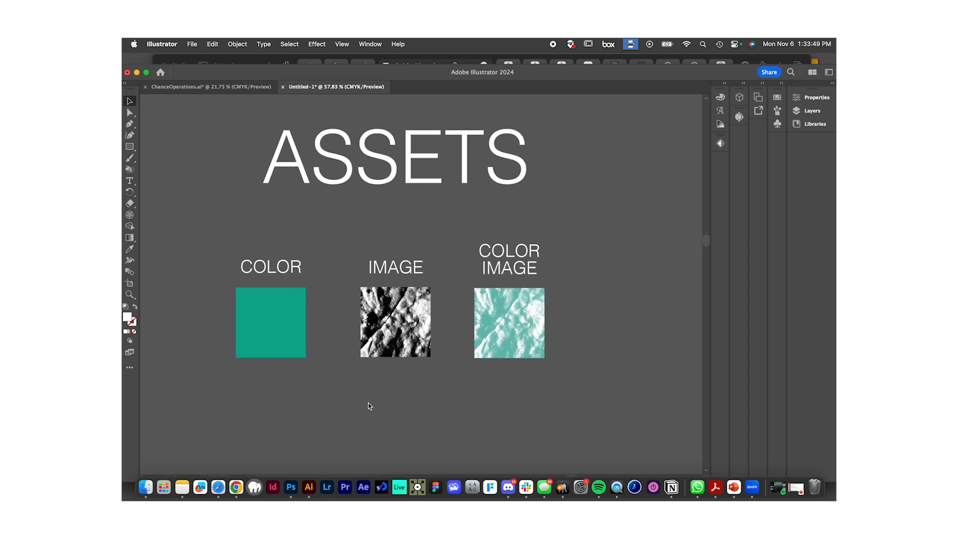
pyautogui.click(379, 315)
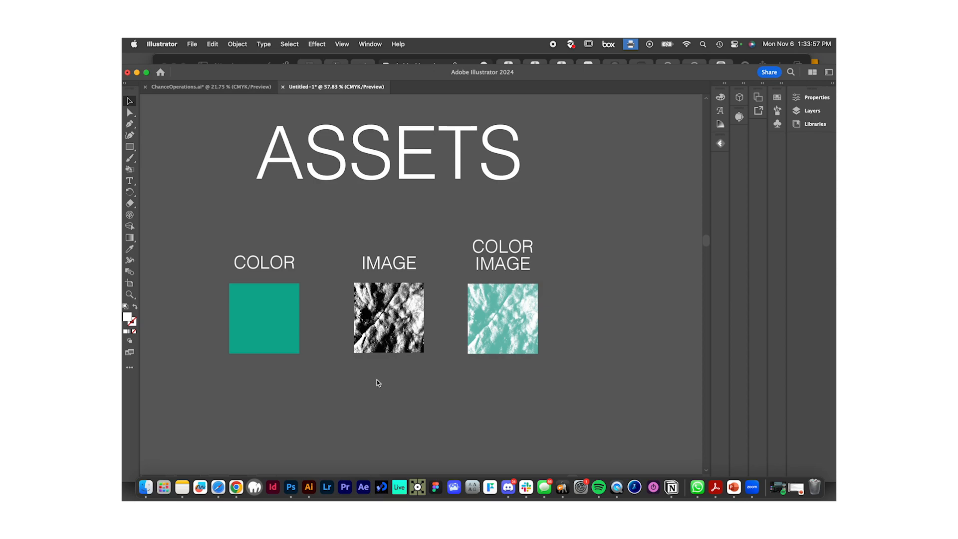
pyautogui.hscroll(3, 399, 377)
pyautogui.scroll(-2, 399, 378)
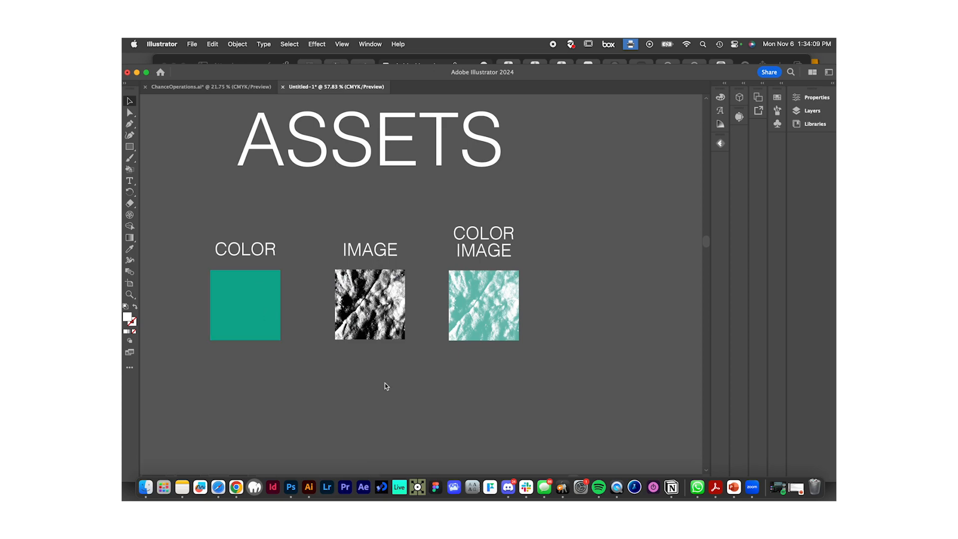
pyautogui.click(370, 319)
pyautogui.moveTo(370, 319); pyautogui.dragTo(444, 438)
pyautogui.scroll(-2, 450, 443)
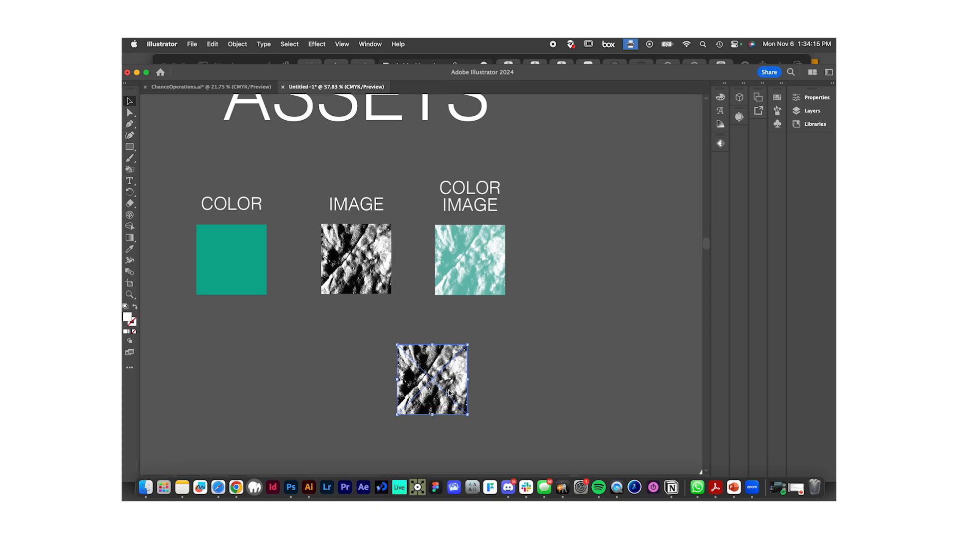
pyautogui.moveTo(445, 391); pyautogui.dragTo(484, 404)
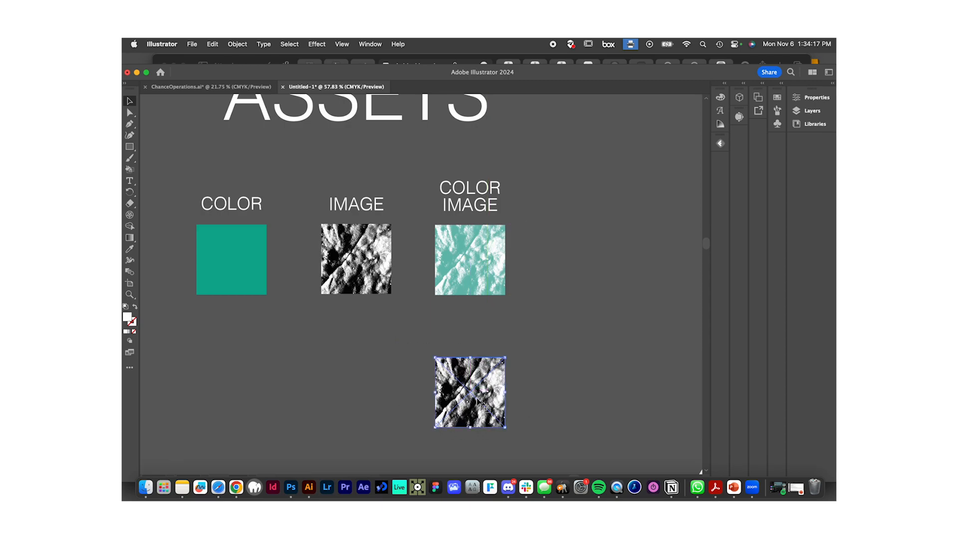
# Duplicate the green COLOR square beside the image copy and move it to the top of the Layer 1 stacking order.
pyautogui.click(233, 274)
pyautogui.moveTo(246, 273); pyautogui.dragTo(422, 386)
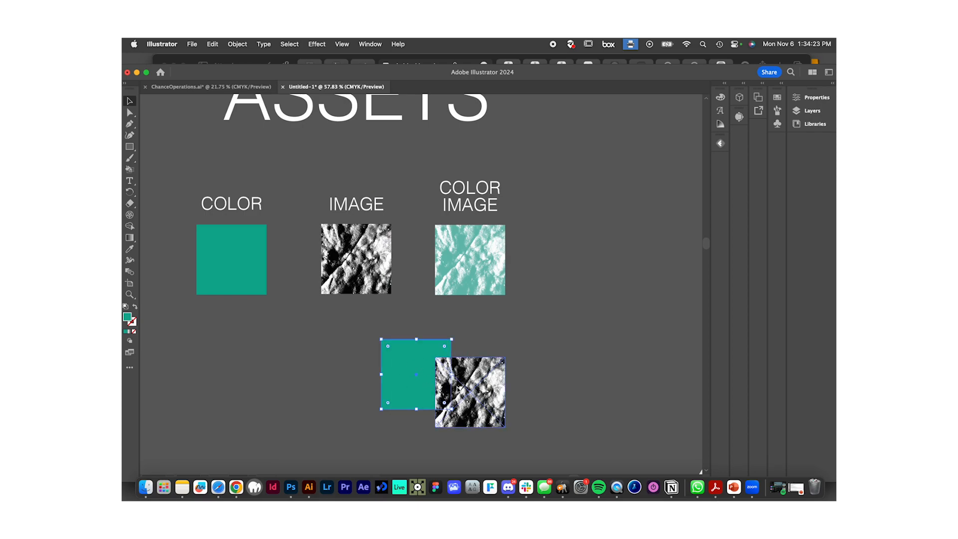
pyautogui.click(814, 99)
pyautogui.click(813, 98)
pyautogui.click(812, 111)
pyautogui.scroll(-10, 727, 217)
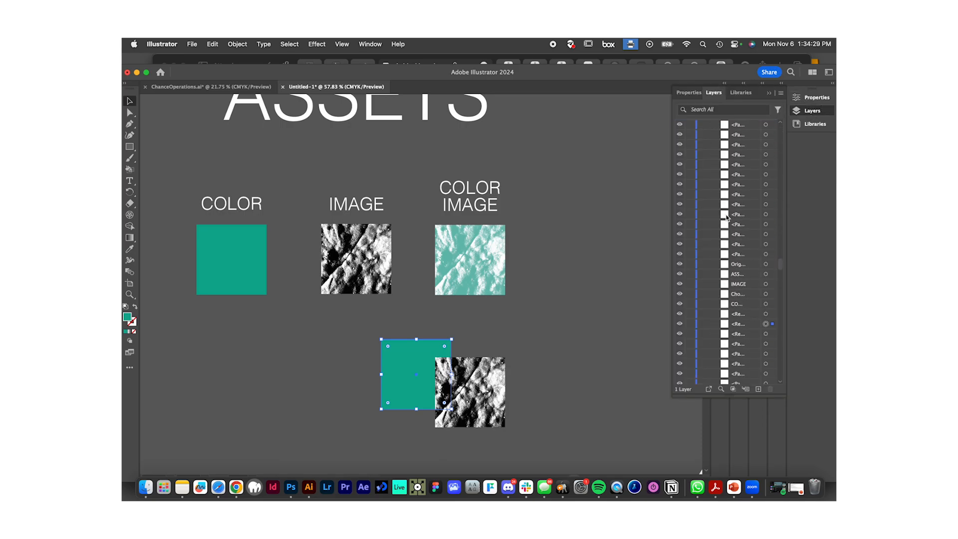
pyautogui.moveTo(744, 325); pyautogui.dragTo(742, 132)
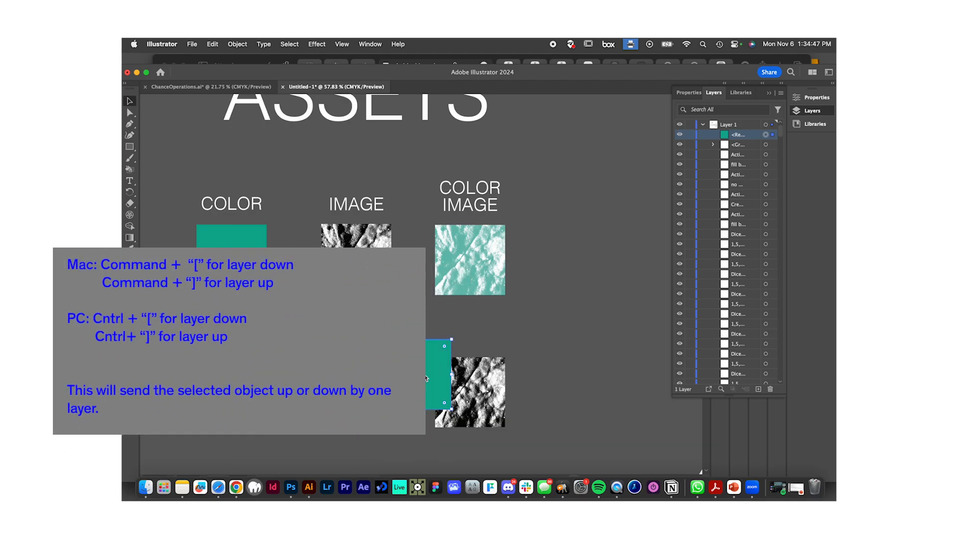
# Align the green square exactly over the image copy and set its blending mode to Screen.
pyautogui.moveTo(427, 378); pyautogui.dragTo(480, 396)
pyautogui.click(530, 396)
pyautogui.scroll(3, 530, 390)
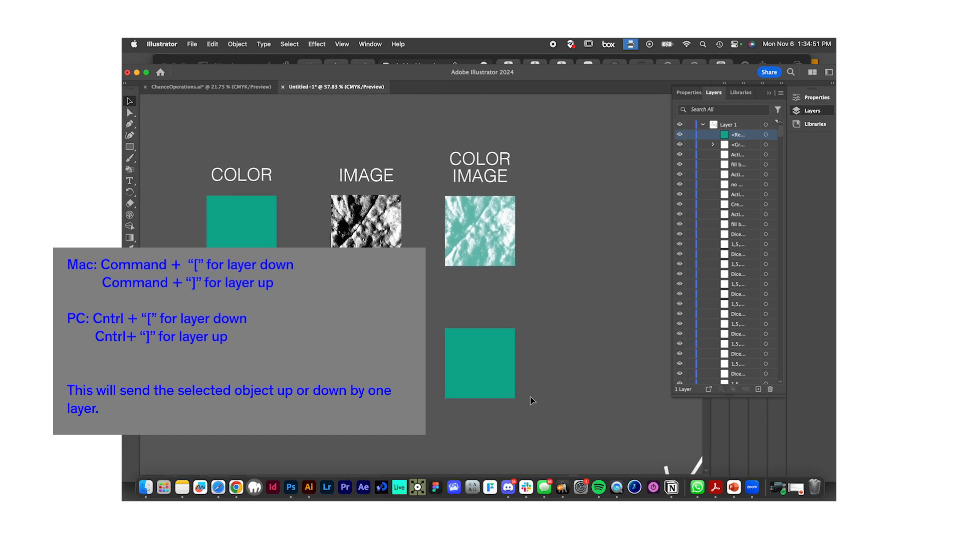
pyautogui.scroll(5, 435, 331)
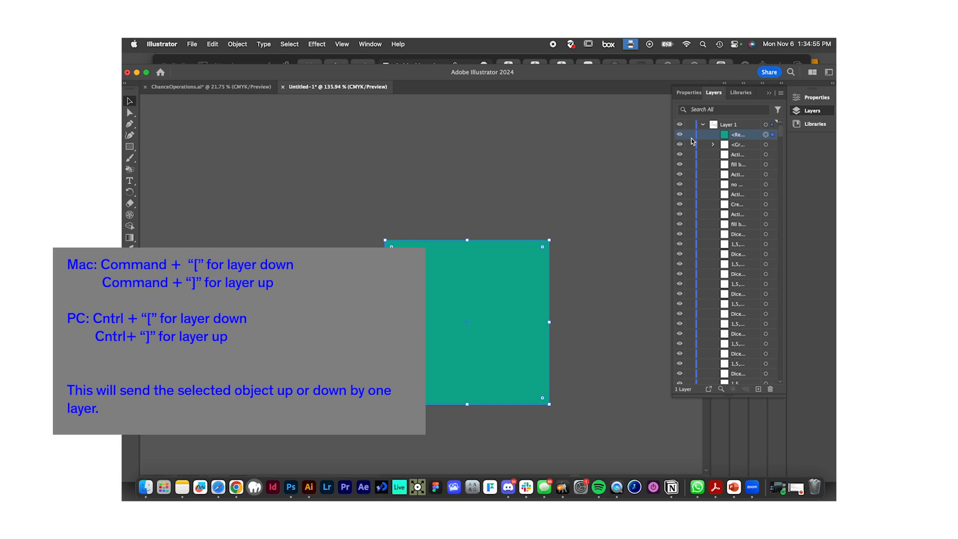
pyautogui.click(813, 97)
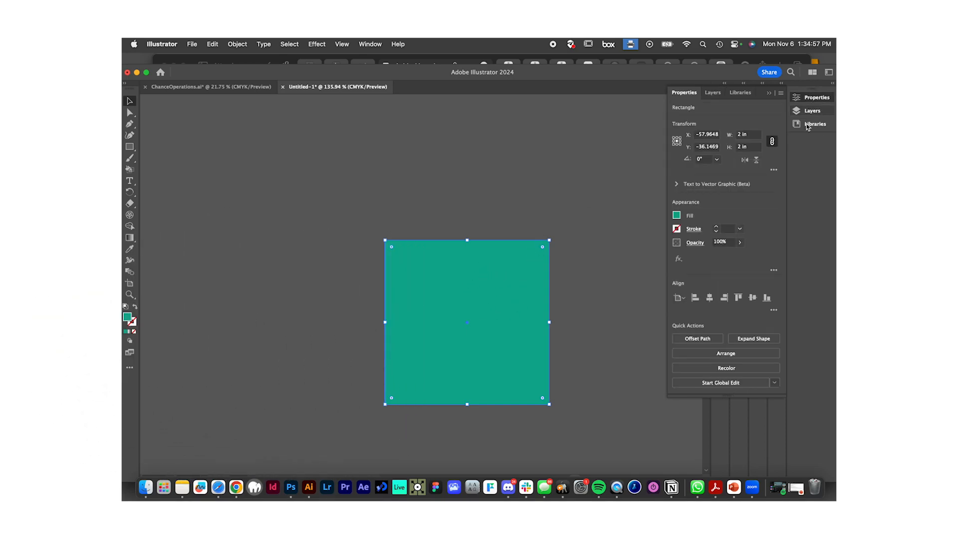
pyautogui.click(698, 243)
pyautogui.click(634, 260)
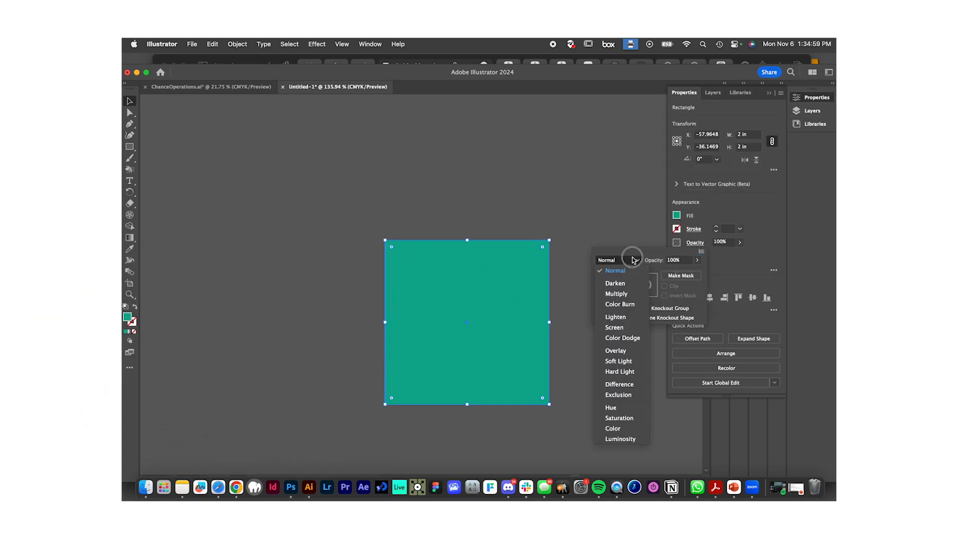
pyautogui.click(618, 327)
pyautogui.click(607, 378)
# Group the green overlay with the image copy beneath it and shift the grouped swatch slightly.
pyautogui.scroll(-5, 606, 377)
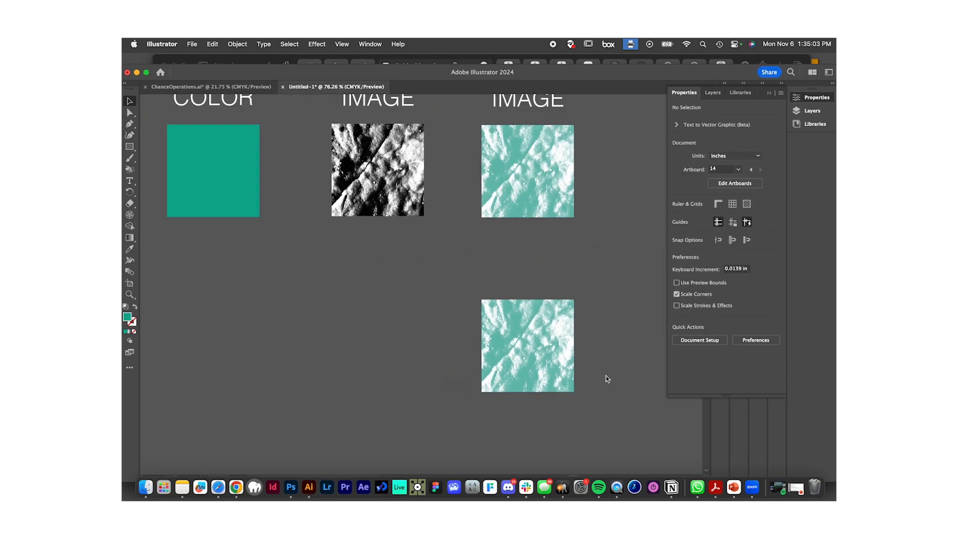
pyautogui.scroll(4, 584, 344)
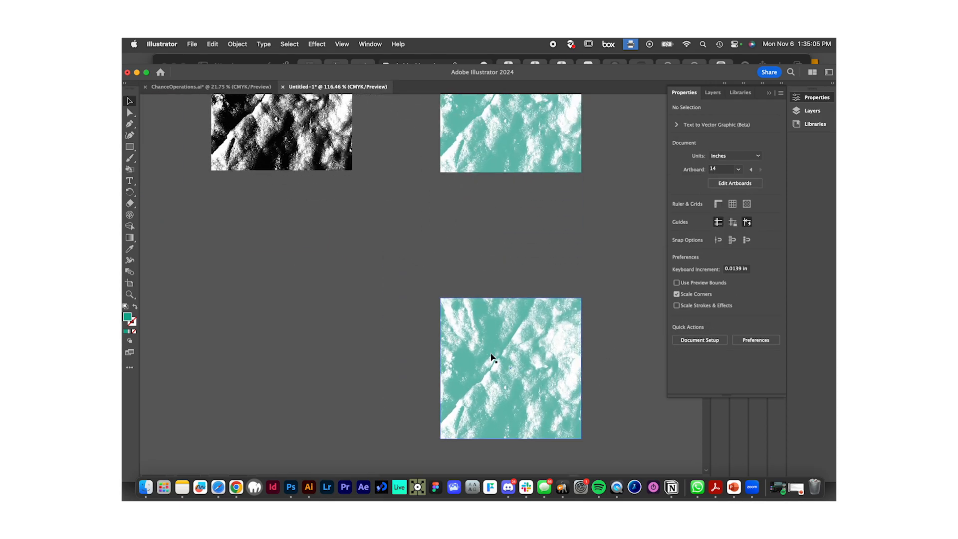
pyautogui.scroll(-1, 376, 298)
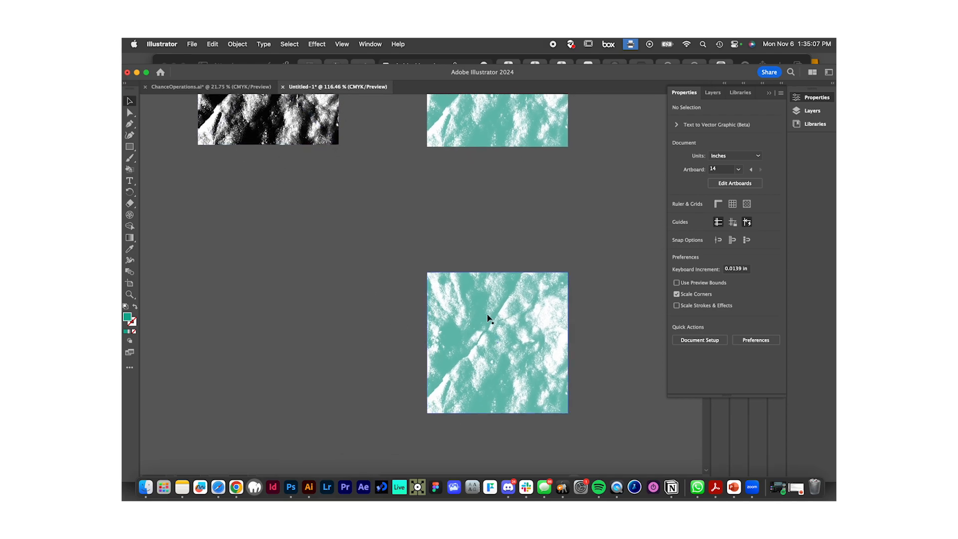
pyautogui.moveTo(599, 429); pyautogui.dragTo(599, 430)
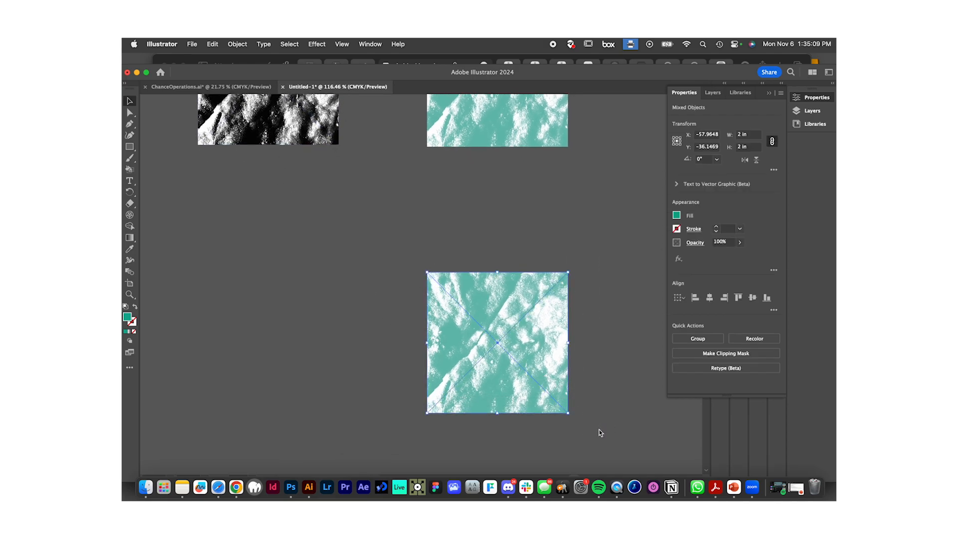
pyautogui.click(597, 285)
pyautogui.moveTo(487, 304)
pyautogui.mouseDown()
pyautogui.moveTo(516, 347)
pyautogui.moveTo(474, 299)
pyautogui.moveTo(487, 306)
pyautogui.mouseUp()
pyautogui.click(623, 289)
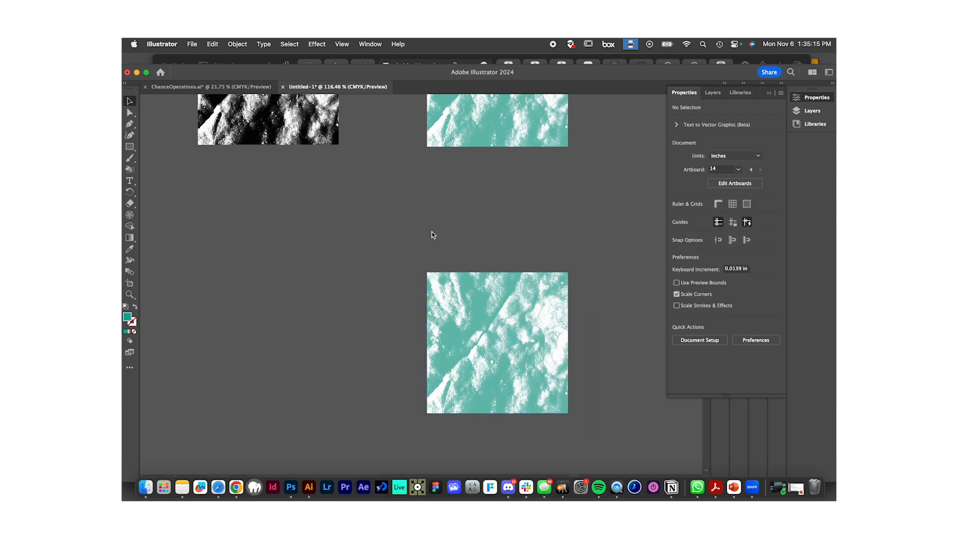
pyautogui.moveTo(593, 415); pyautogui.dragTo(515, 345)
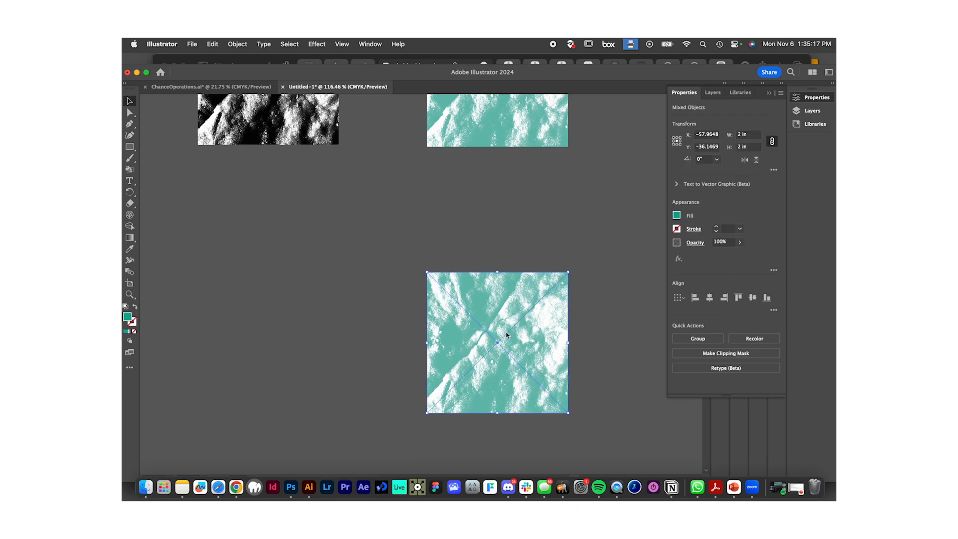
pyautogui.rightClick(477, 308)
pyautogui.click(501, 397)
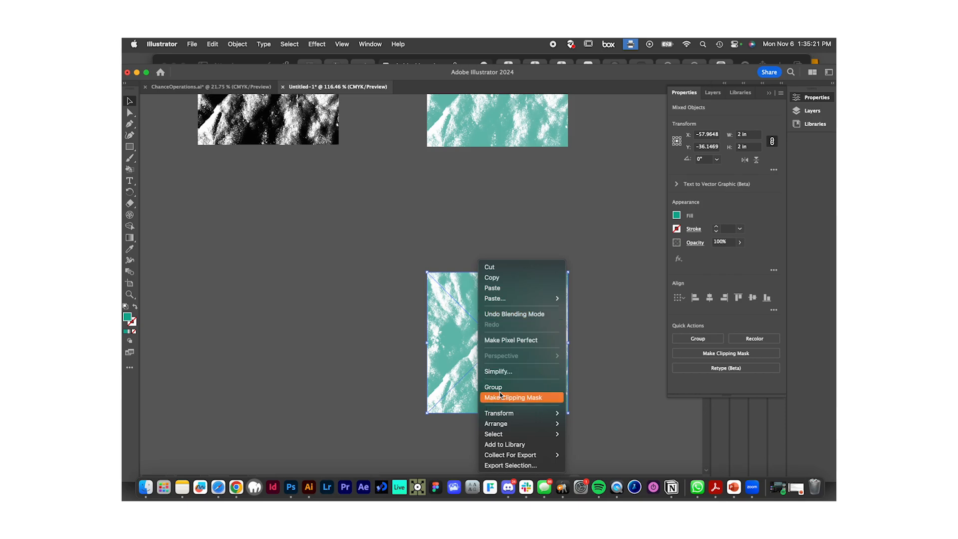
pyautogui.click(597, 364)
pyautogui.moveTo(525, 363); pyautogui.dragTo(537, 325)
# Undo the move of the original COLOR IMAGE swatch and delete the grouped copy below it.
pyautogui.scroll(3, 519, 280)
pyautogui.scroll(4, 507, 228)
pyautogui.moveTo(507, 228)
pyautogui.mouseDown()
pyautogui.moveTo(518, 231)
pyautogui.moveTo(507, 227)
pyautogui.mouseUp()
pyautogui.press('super+z')
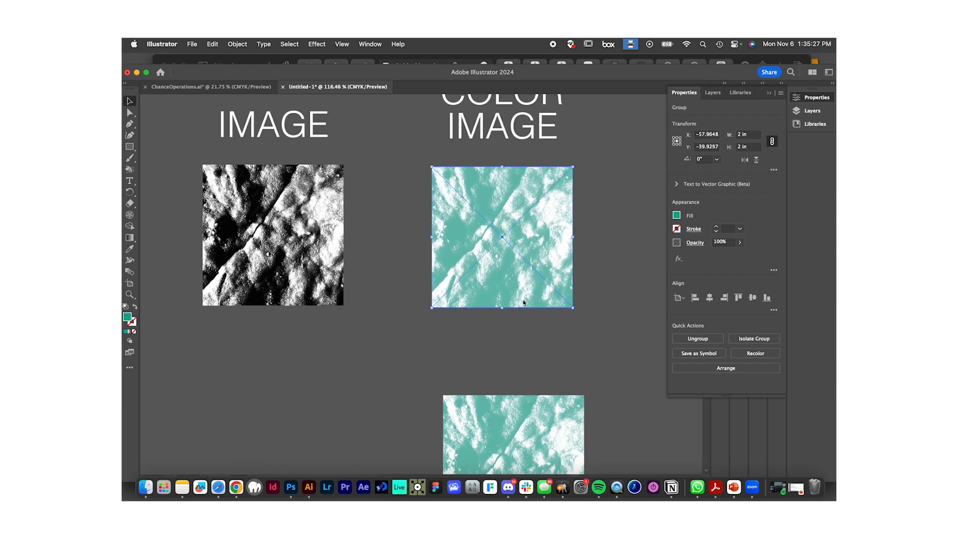
pyautogui.scroll(-2, 506, 230)
pyautogui.click(519, 411)
pyautogui.press('Delete')
# Examine the COLOR, IMAGE and COLOR IMAGE swatches in the ASSETS section.
pyautogui.scroll(-3, 502, 349)
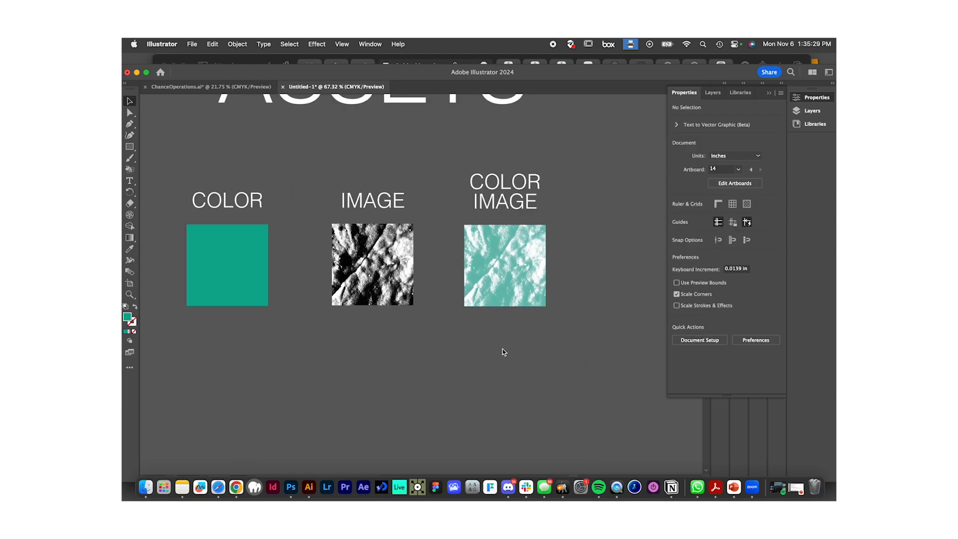
pyautogui.scroll(5, 379, 230)
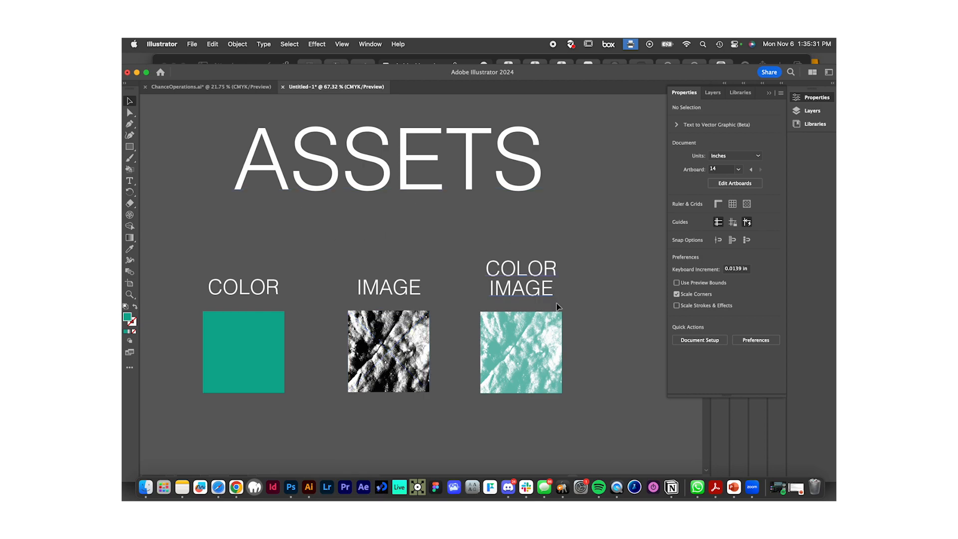
pyautogui.moveTo(181, 259); pyautogui.dragTo(621, 453)
pyautogui.click(613, 389)
pyautogui.scroll(-2, 499, 315)
pyautogui.scroll(-3, 399, 288)
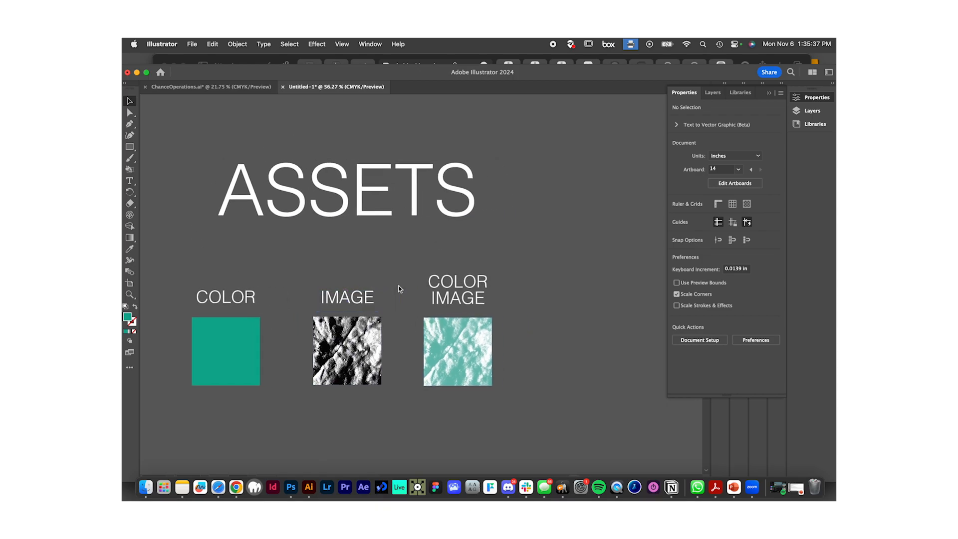
# Read the text list of compositions to create for each new Chance Variable above the ORIGINAL composition.
pyautogui.hscroll(10, 399, 289)
pyautogui.hscroll(-2, 399, 289)
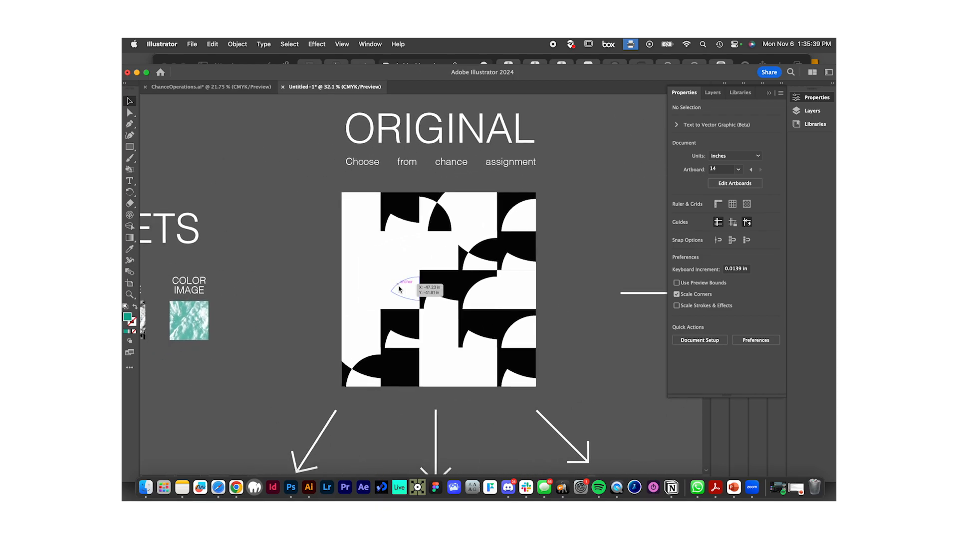
pyautogui.scroll(10, 399, 289)
pyautogui.hscroll(2, 450, 266)
pyautogui.scroll(3, 451, 266)
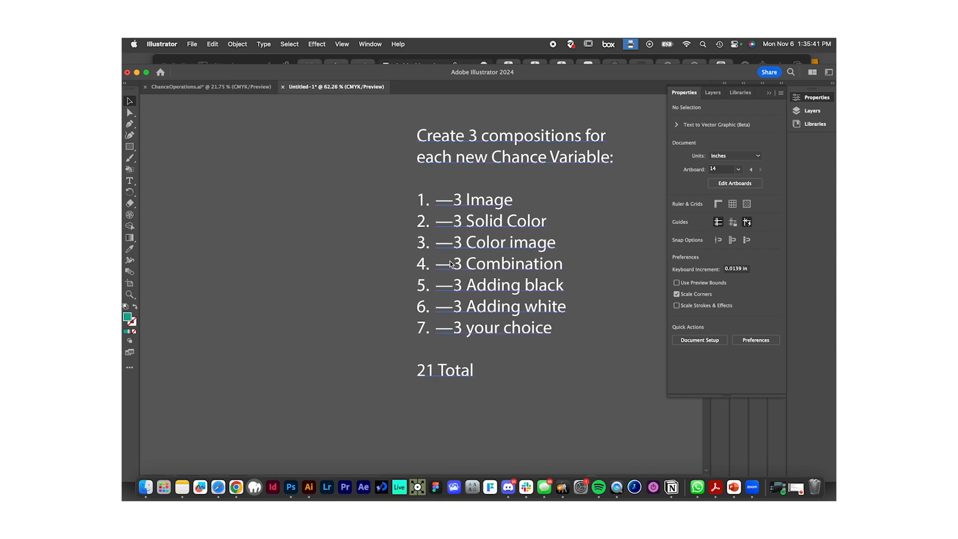
pyautogui.hscroll(2, 450, 265)
pyautogui.scroll(1, 450, 265)
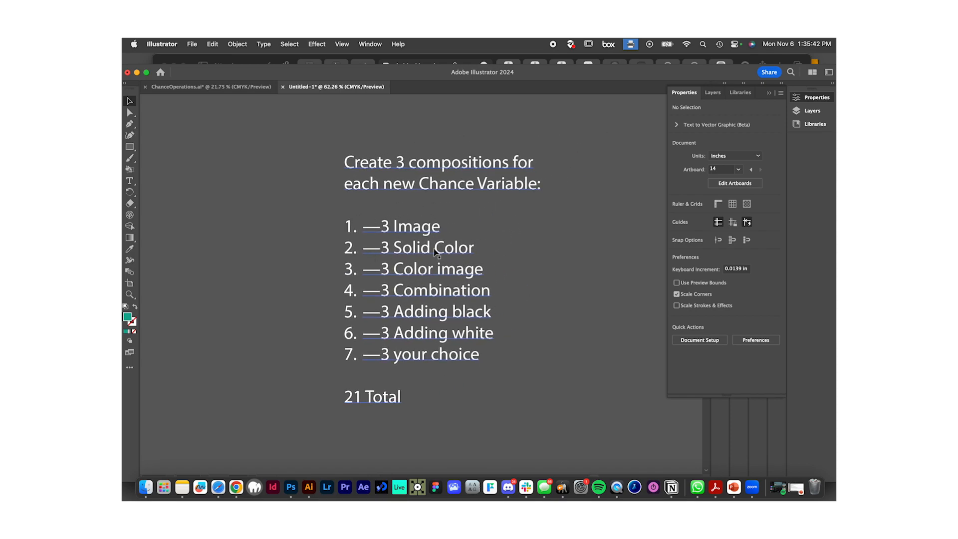
pyautogui.doubleClick(381, 225)
pyautogui.click(129, 101)
pyautogui.click(241, 226)
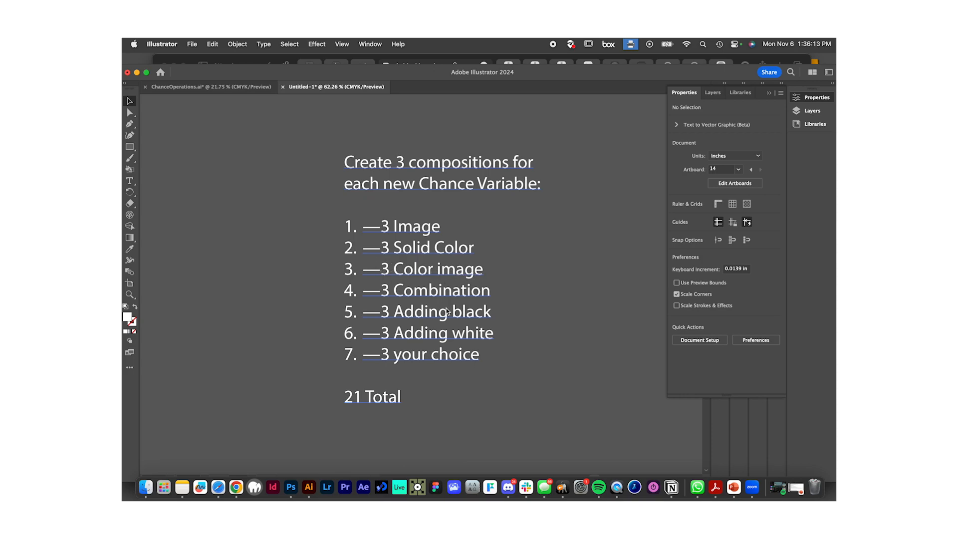
pyautogui.scroll(-1, 445, 308)
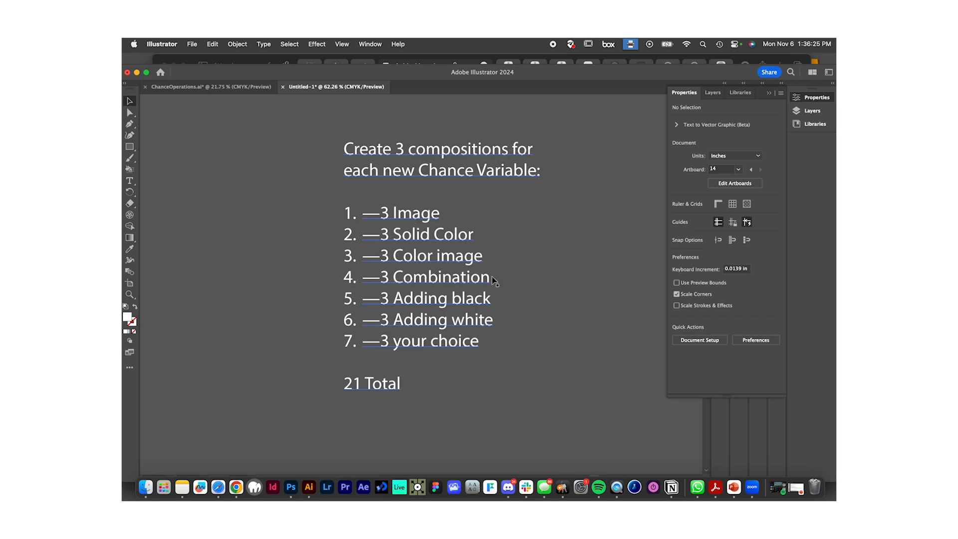
pyautogui.scroll(-5, 394, 275)
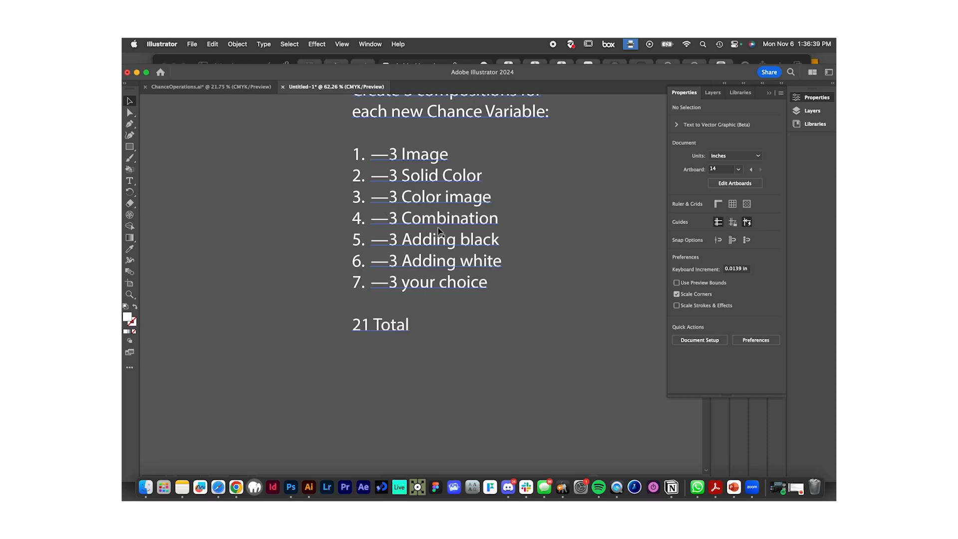
pyautogui.scroll(-2, 442, 223)
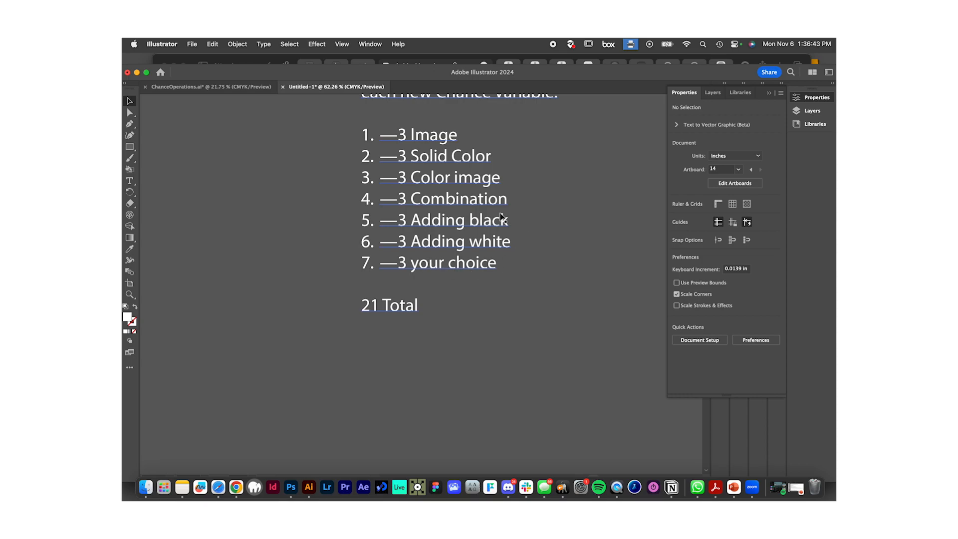
pyautogui.scroll(-2, 500, 282)
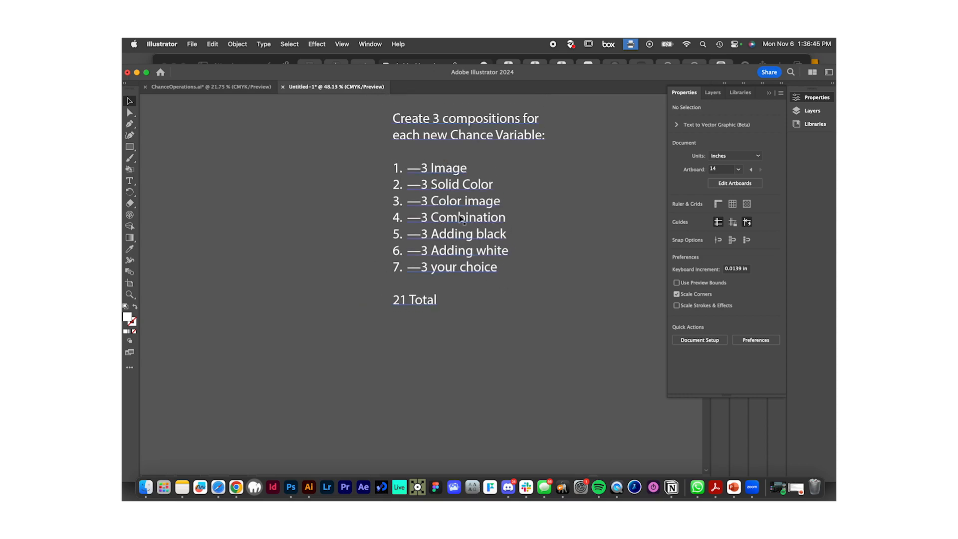
# Return to the overview showing the ASSETS swatches beside the ORIGINAL composition.
pyautogui.scroll(-1, 438, 202)
pyautogui.scroll(-10, 472, 249)
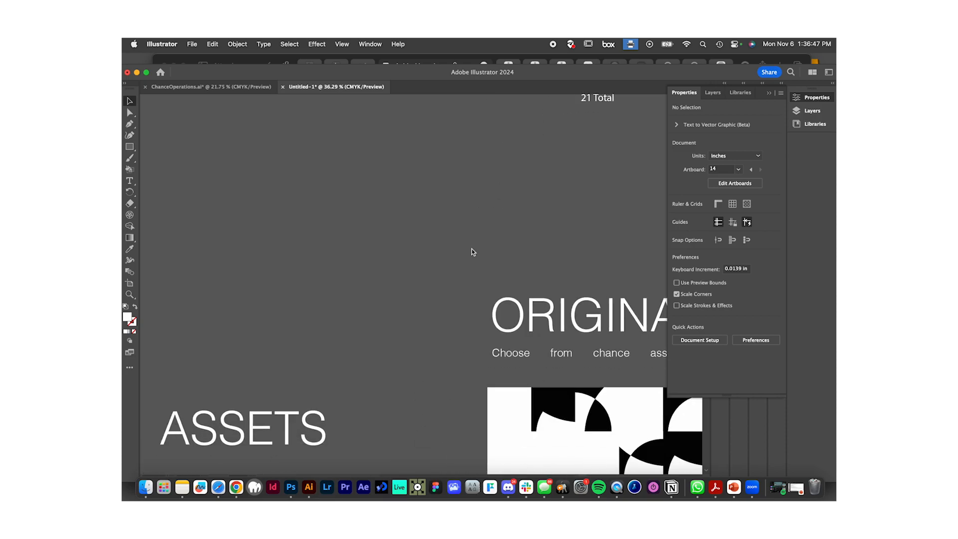
pyautogui.scroll(-2, 471, 249)
pyautogui.scroll(-1, 472, 248)
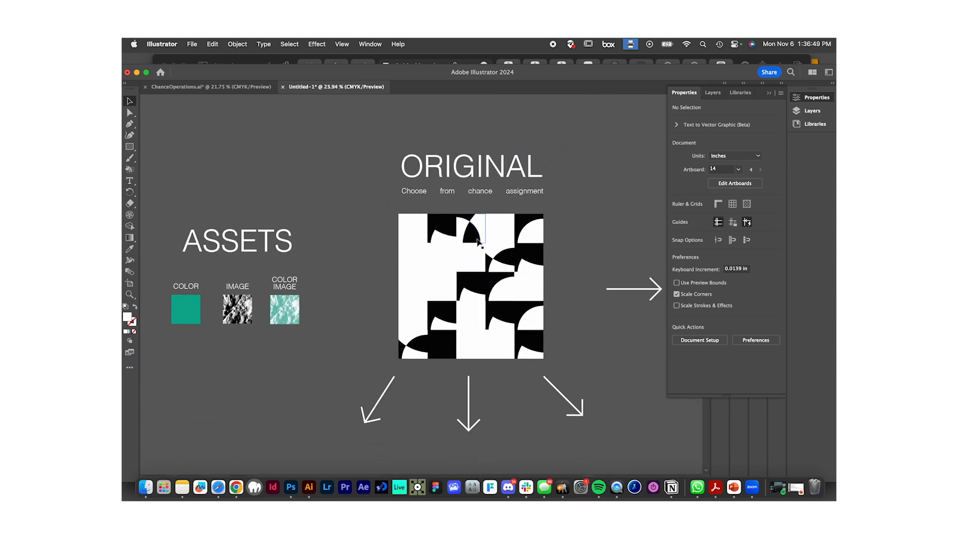
# Examine the ORIGINAL composition and the IMAGE, COLOR, COLOR IMAGE and COMBO columns below it, with the Properties panel collapsed.
pyautogui.scroll(1, 530, 329)
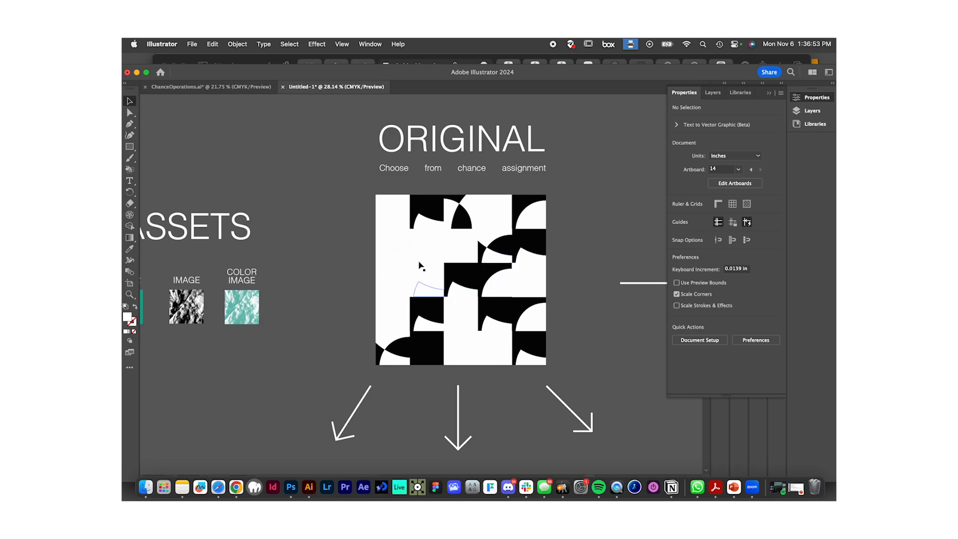
pyautogui.scroll(-1, 469, 250)
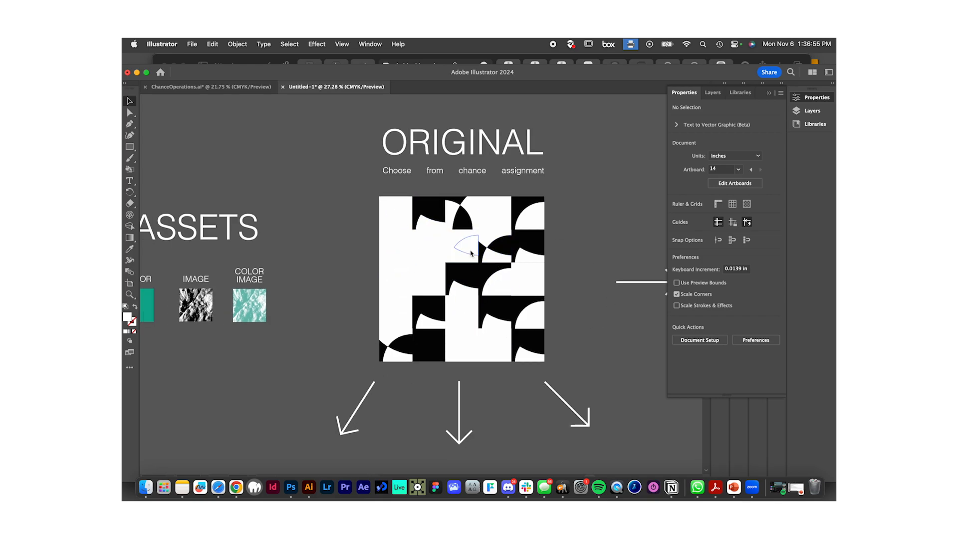
pyautogui.scroll(-8, 471, 253)
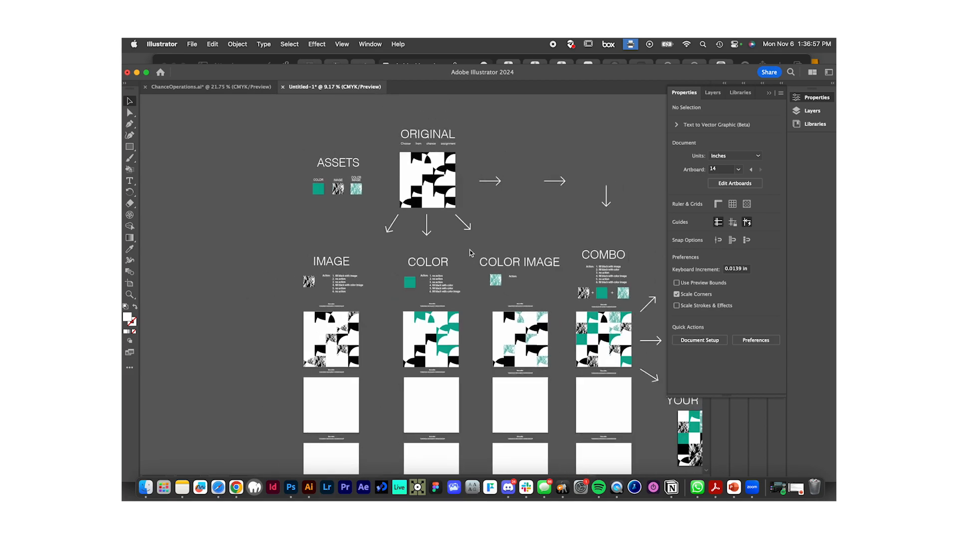
pyautogui.scroll(-3, 469, 252)
pyautogui.hscroll(-3, 470, 252)
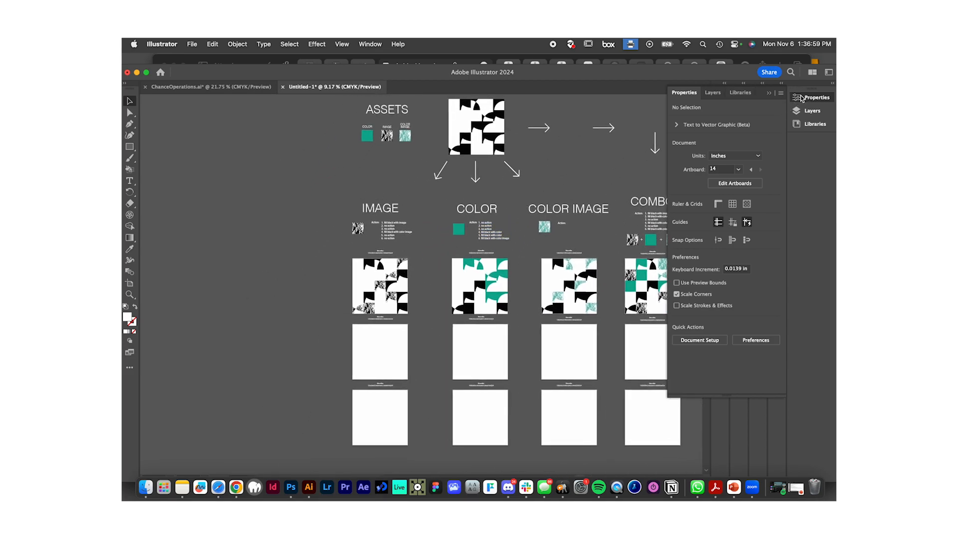
pyautogui.click(802, 98)
pyautogui.scroll(1, 617, 295)
pyautogui.hscroll(-1, 617, 295)
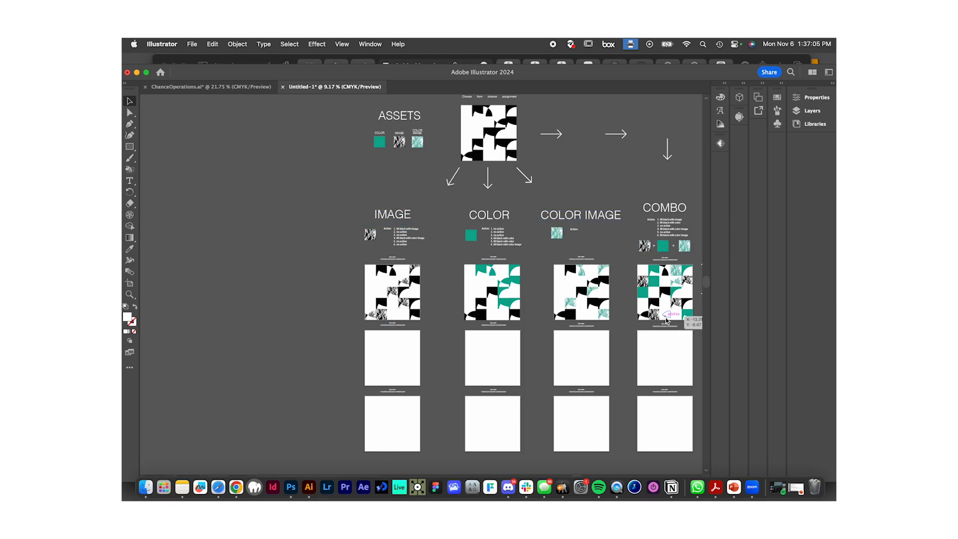
pyautogui.hscroll(5, 666, 317)
pyautogui.hscroll(-5, 666, 318)
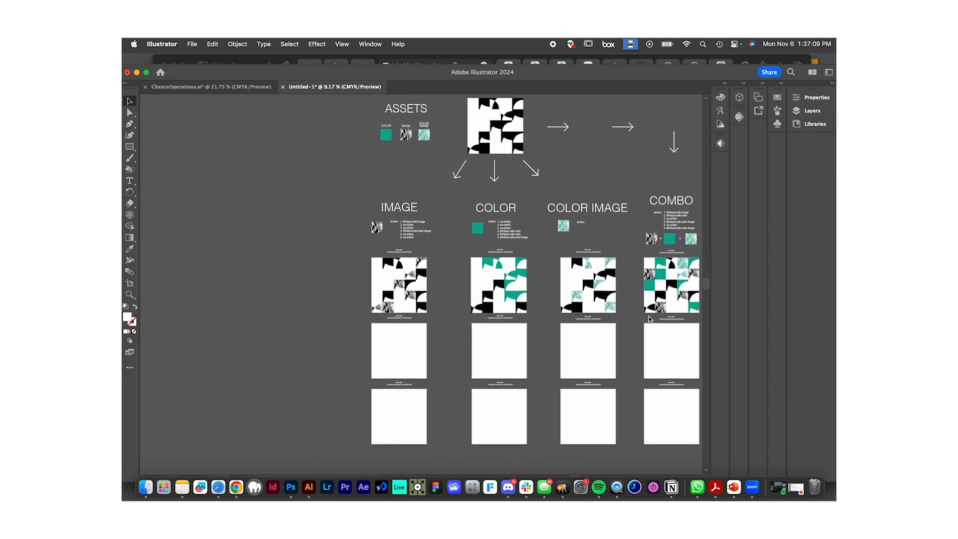
pyautogui.hscroll(2, 666, 317)
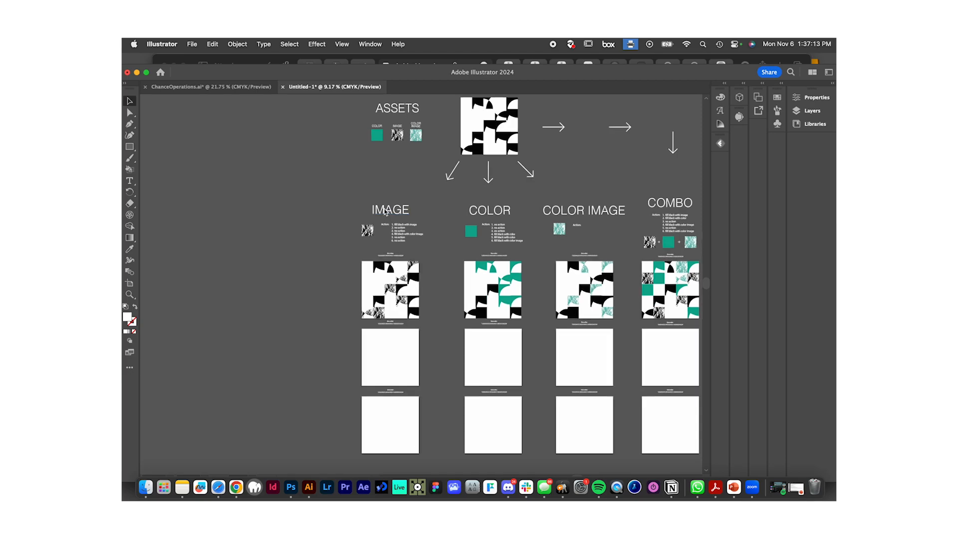
# Read the six actions and the dice order under IMAGE, and examine the example composition below them.
pyautogui.scroll(6, 385, 212)
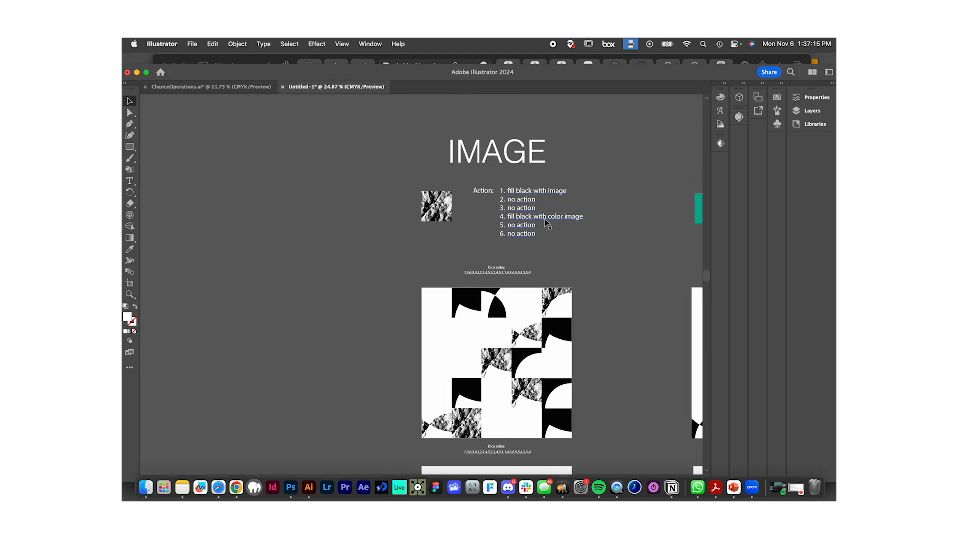
pyautogui.scroll(5, 545, 221)
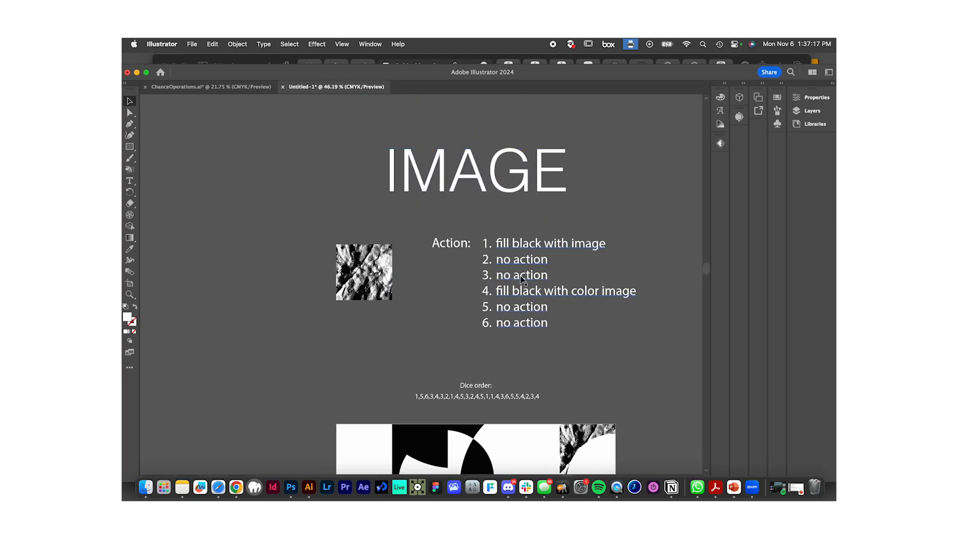
pyautogui.scroll(3, 522, 278)
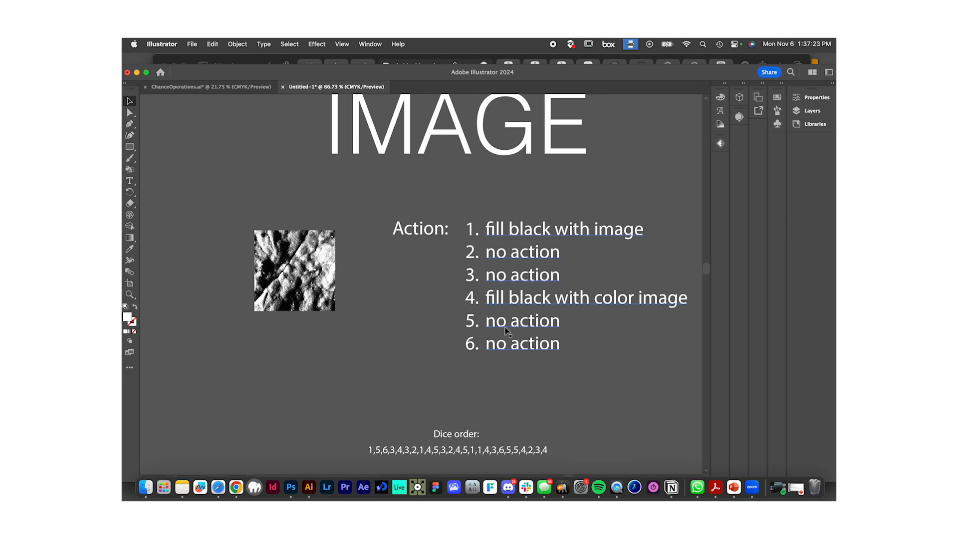
pyautogui.scroll(-10, 422, 455)
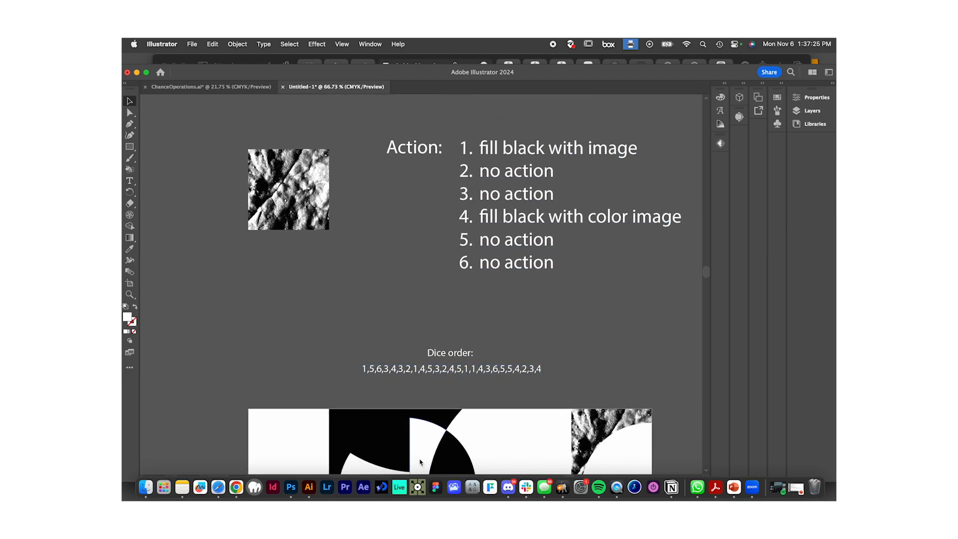
pyautogui.scroll(-3, 420, 462)
pyautogui.scroll(-3, 364, 284)
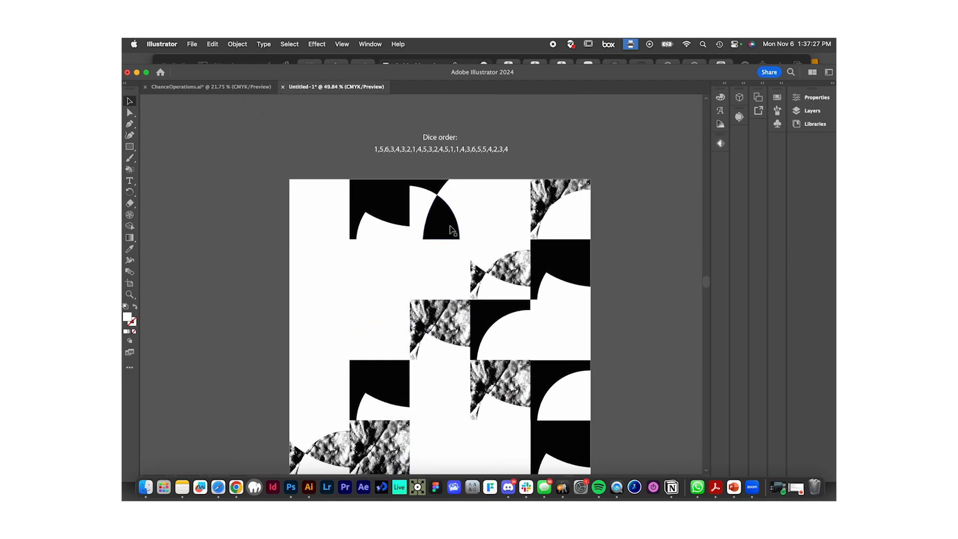
pyautogui.scroll(-4, 546, 396)
pyautogui.scroll(2, 547, 397)
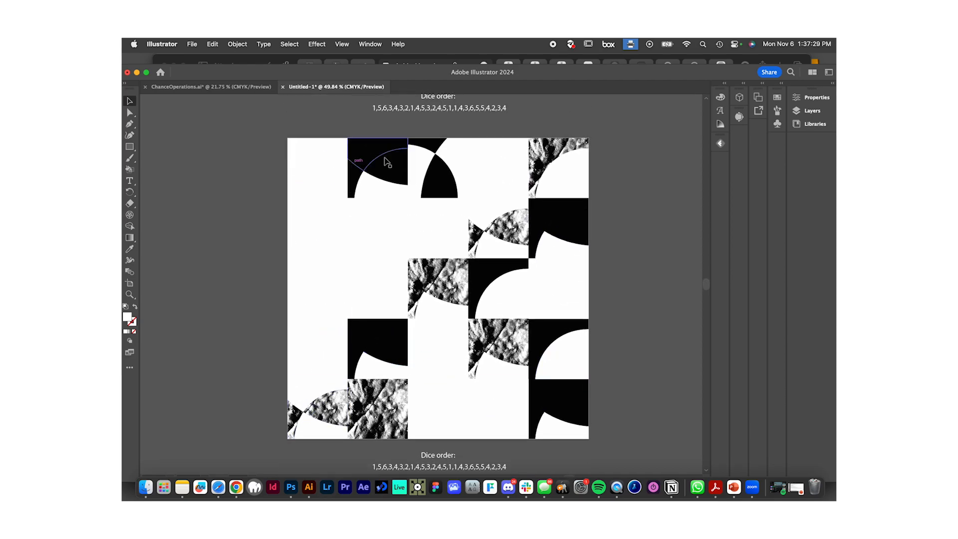
# Compare the IMAGE actions and dice order with the first row of tiles in the example composition.
pyautogui.scroll(7, 512, 358)
pyautogui.scroll(2, 473, 256)
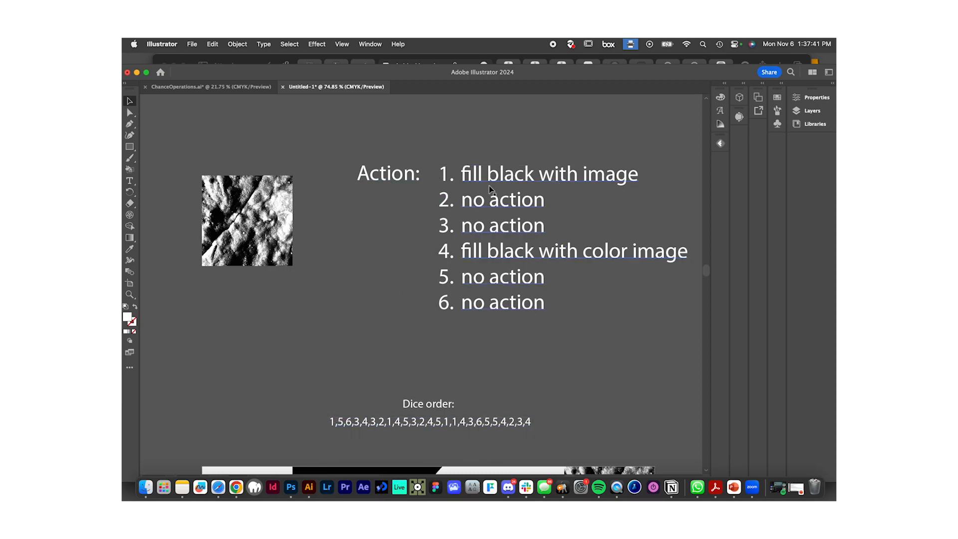
pyautogui.scroll(-5, 554, 203)
pyautogui.scroll(4, 338, 242)
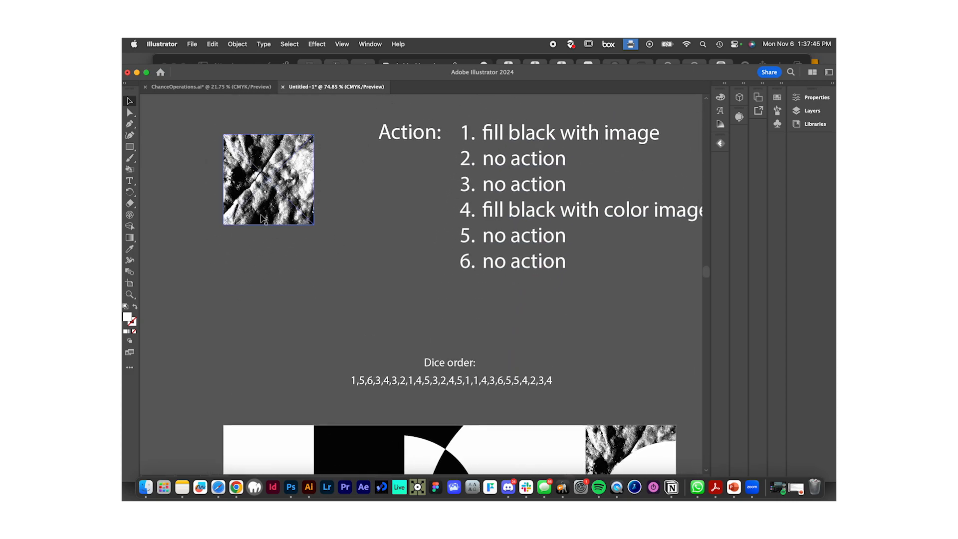
pyautogui.scroll(-2, 381, 240)
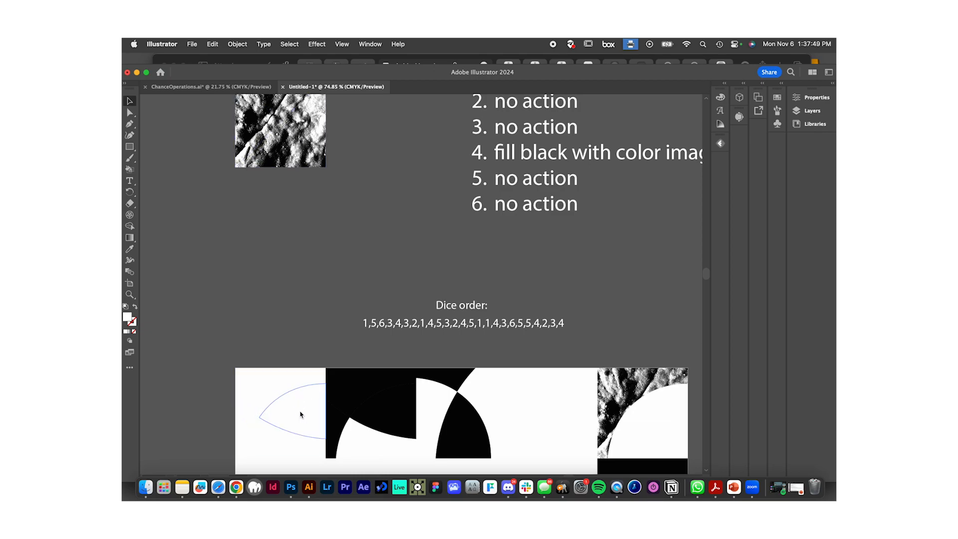
pyautogui.scroll(-1, 300, 415)
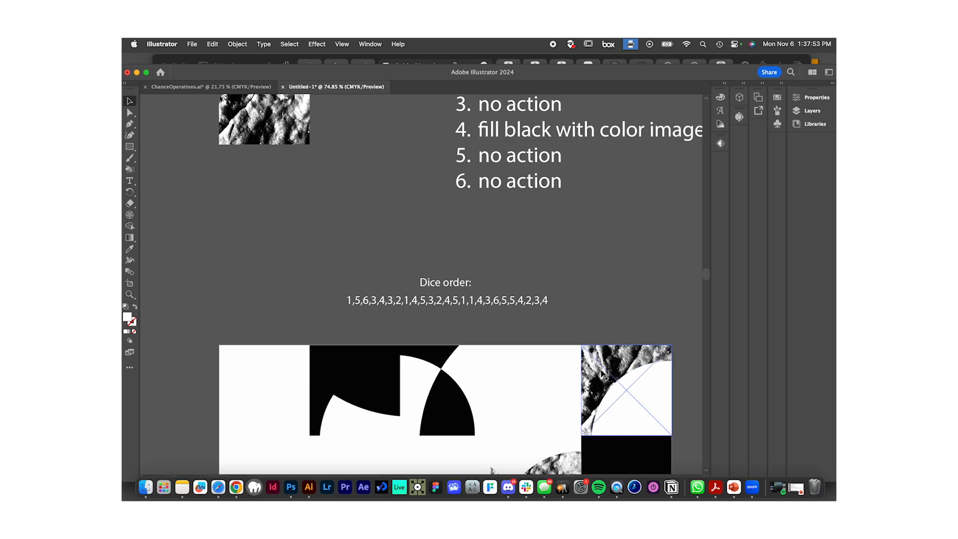
# Select the entire black-and-white ORIGINAL composition and copy it.
pyautogui.scroll(-10, 586, 347)
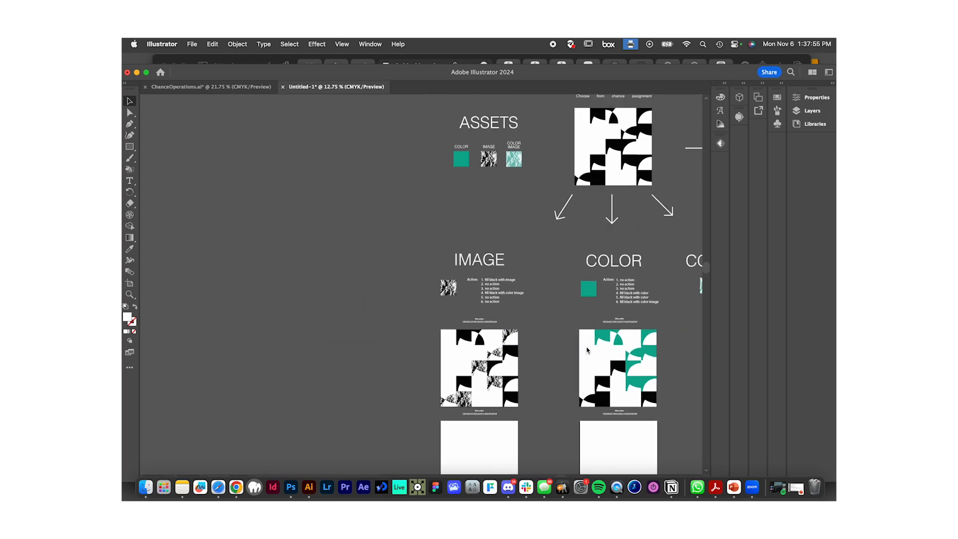
pyautogui.moveTo(562, 142); pyautogui.dragTo(638, 210)
pyautogui.scroll(-2, 637, 206)
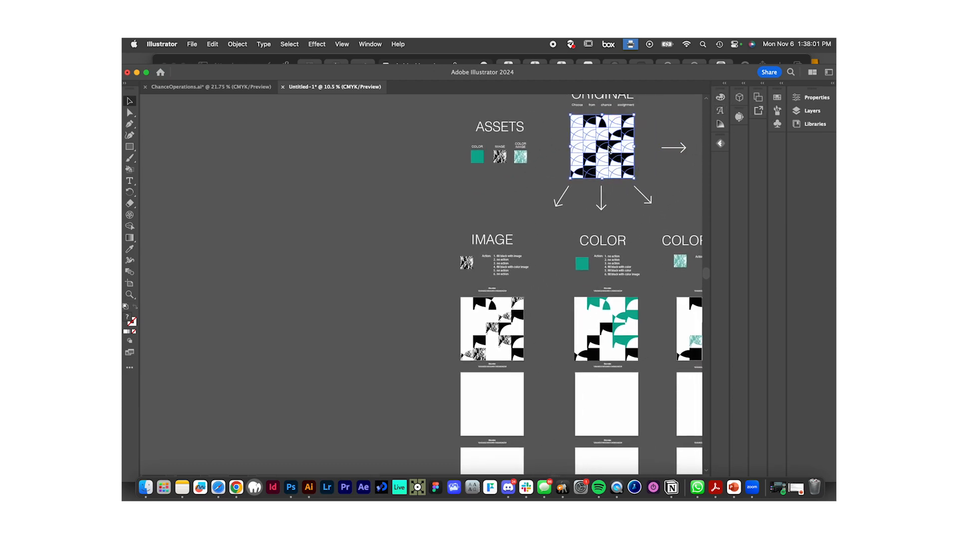
pyautogui.press('super+c')
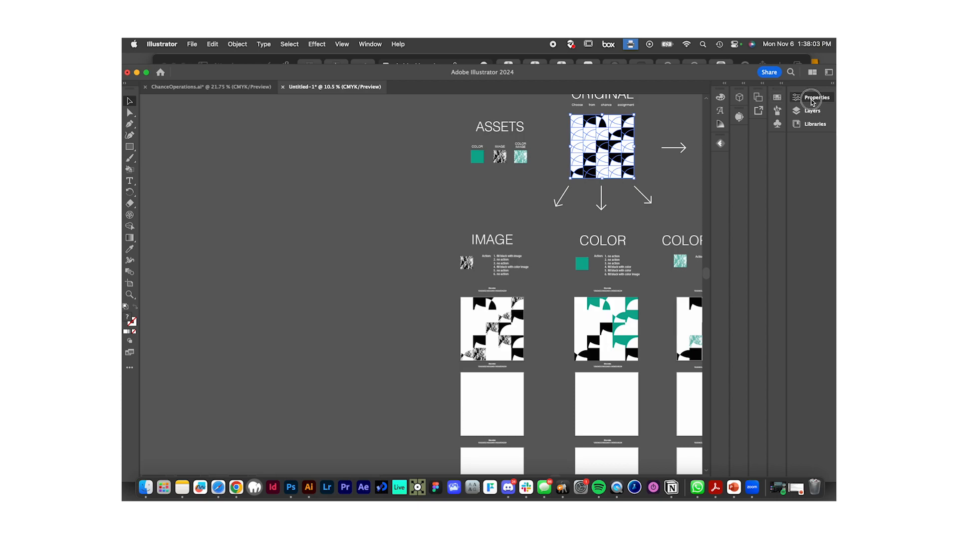
# Collapse the contents of Layer 1 in the layer list and add a new layer above it.
pyautogui.click(809, 98)
pyautogui.click(812, 111)
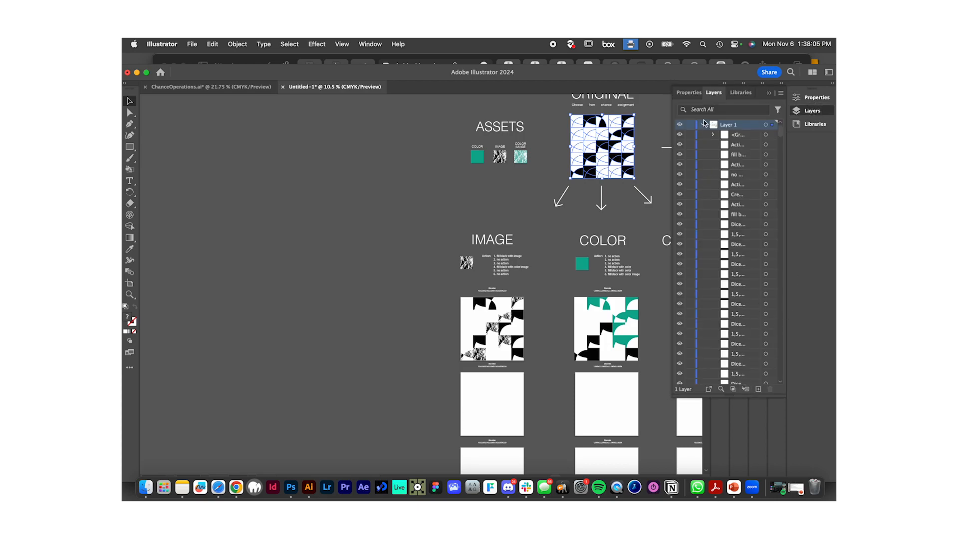
pyautogui.click(703, 125)
pyautogui.click(758, 389)
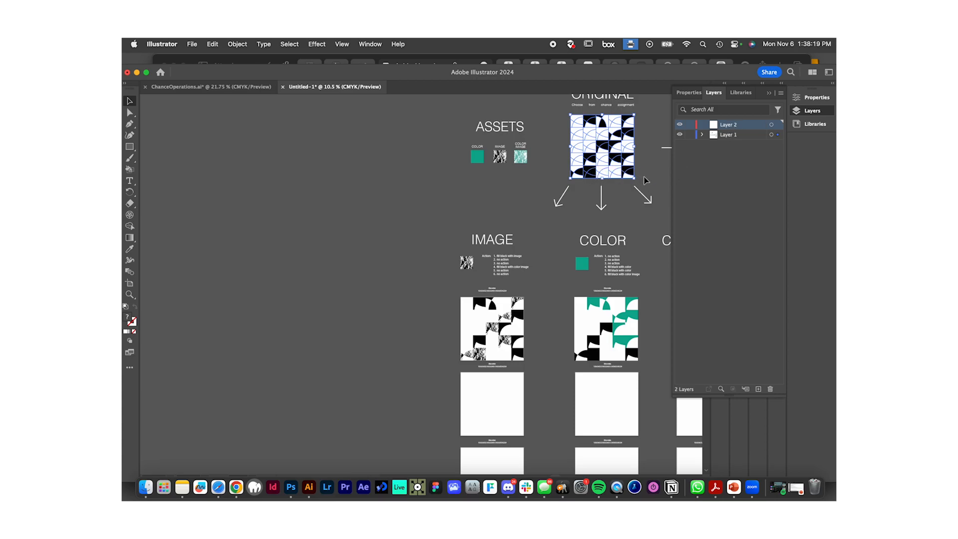
# Paste the copied composition onto Layer 2 and align it with the first blank artboard in the IMAGE column.
pyautogui.scroll(-5, 519, 350)
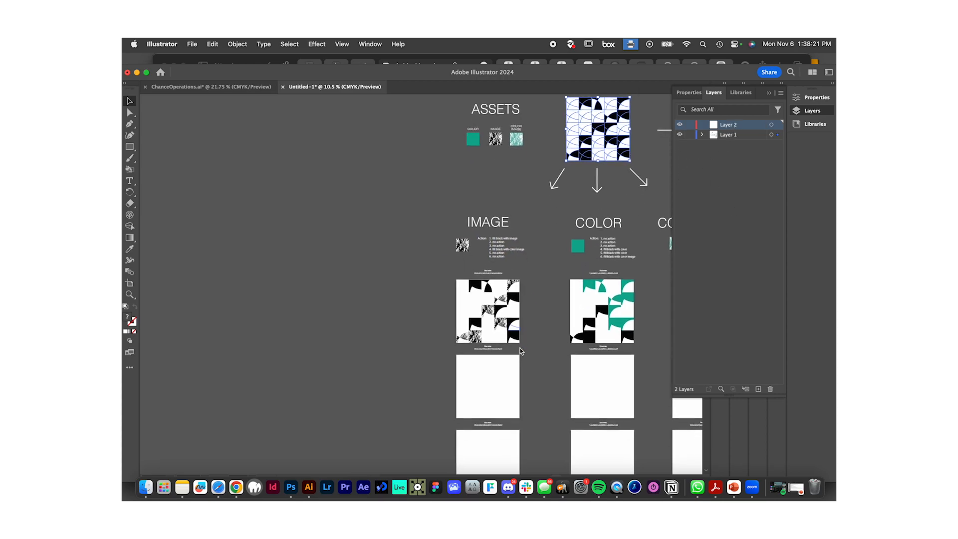
pyautogui.click(516, 289)
pyautogui.scroll(5, 517, 289)
pyautogui.scroll(2, 517, 291)
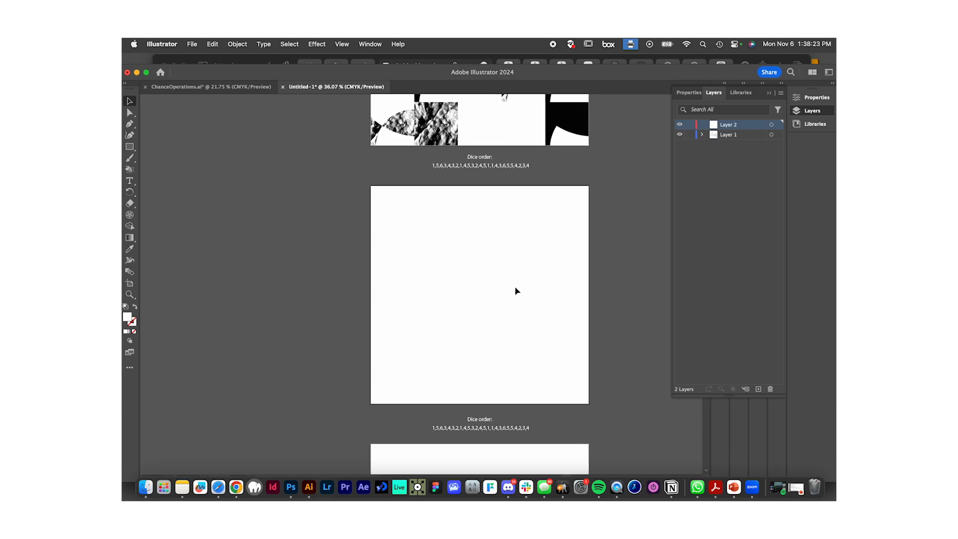
pyautogui.press('super+v')
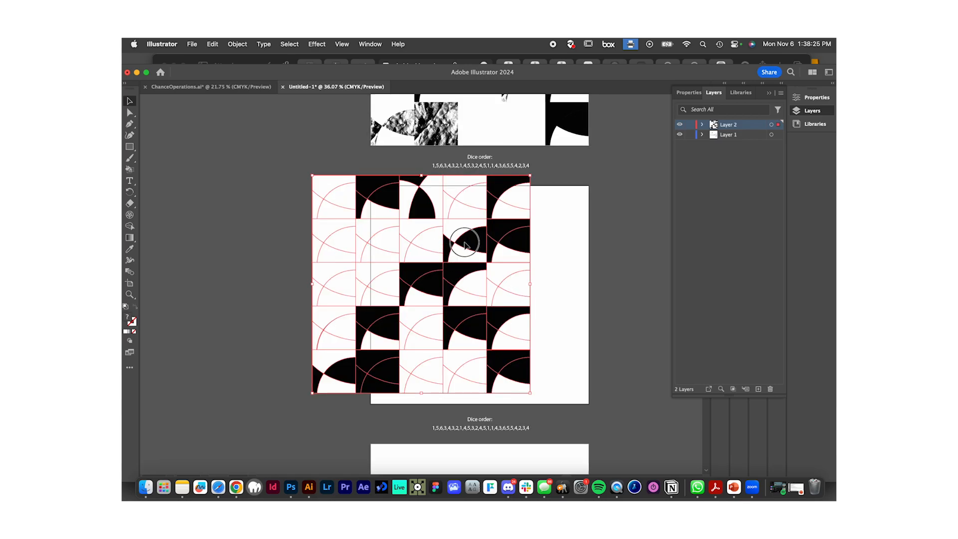
pyautogui.moveTo(458, 243); pyautogui.dragTo(523, 256)
pyautogui.scroll(3, 441, 250)
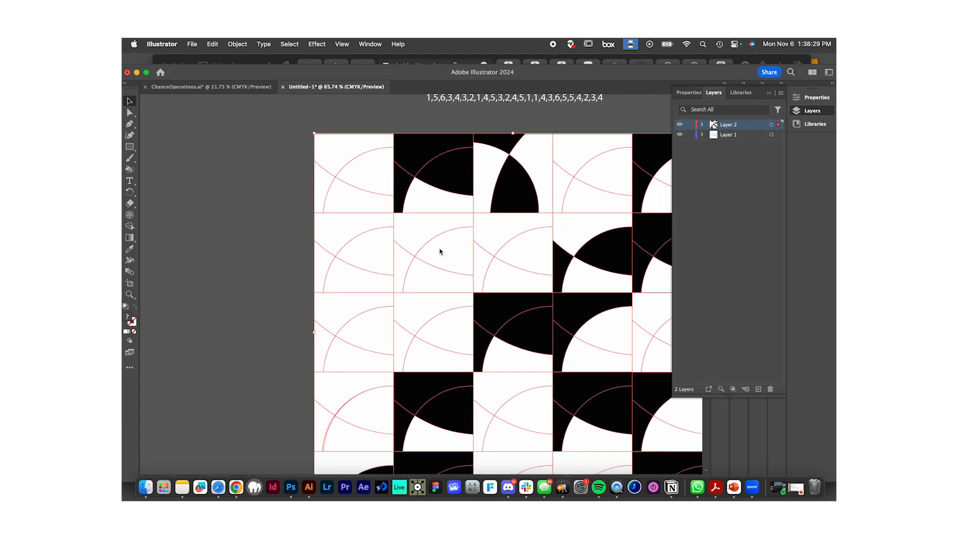
pyautogui.scroll(3, 397, 209)
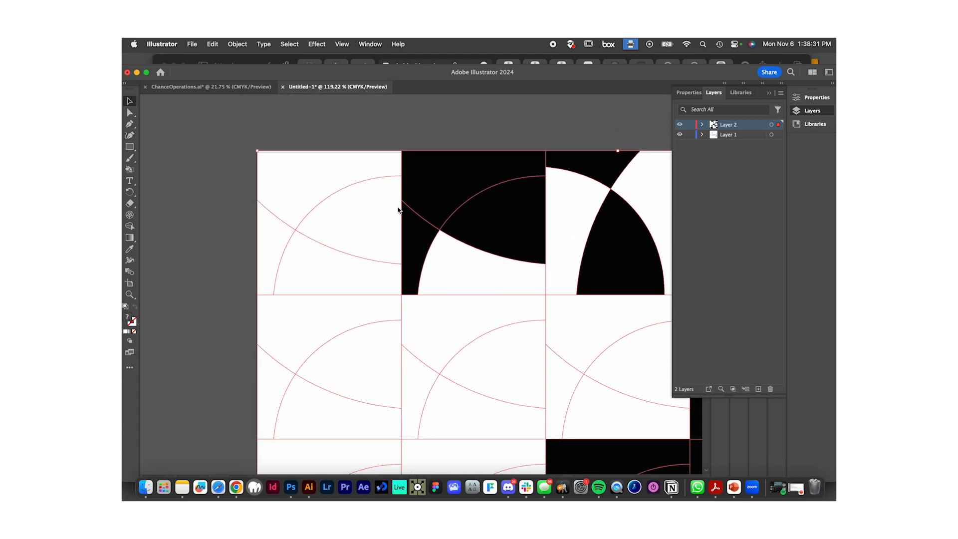
pyautogui.press('Down')
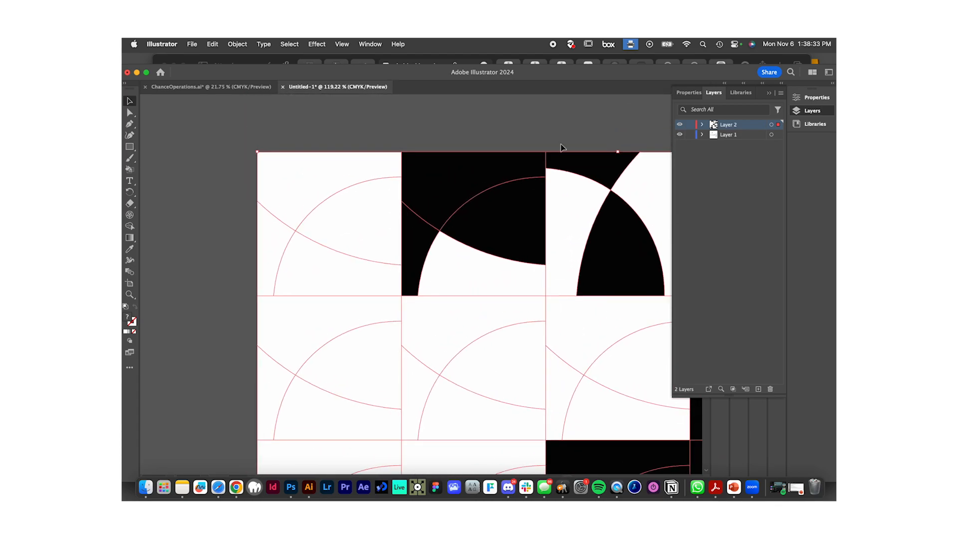
pyautogui.click(779, 135)
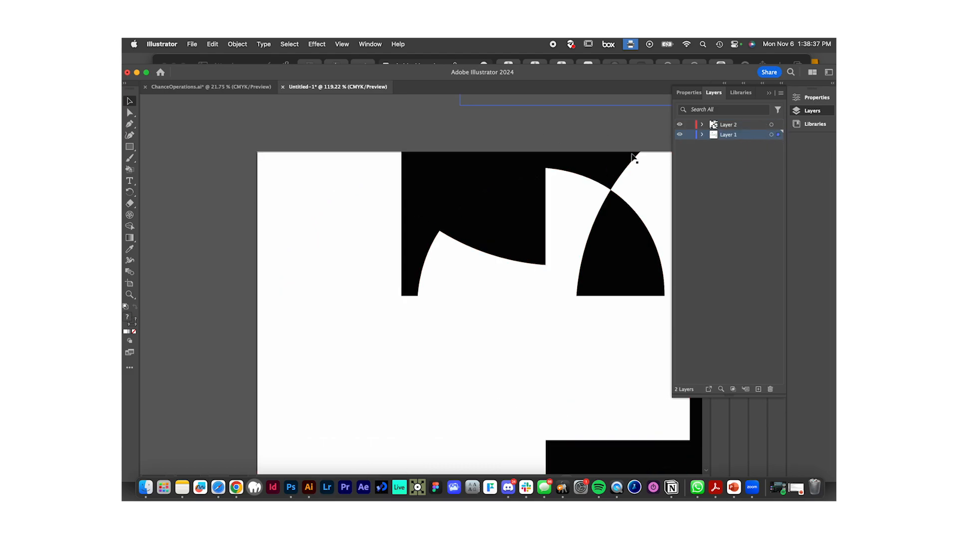
pyautogui.scroll(-3, 582, 172)
pyautogui.scroll(-5, 541, 235)
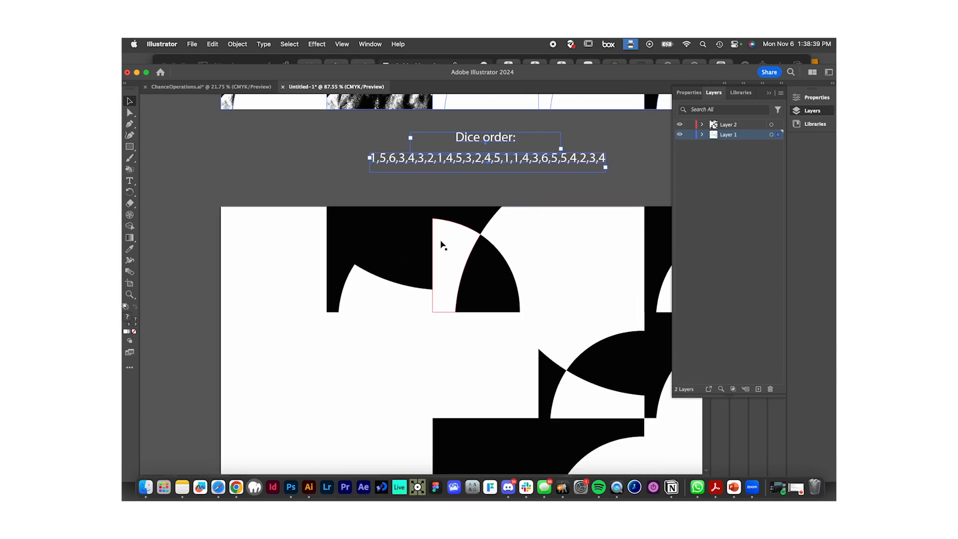
pyautogui.click(443, 244)
pyautogui.scroll(-5, 303, 224)
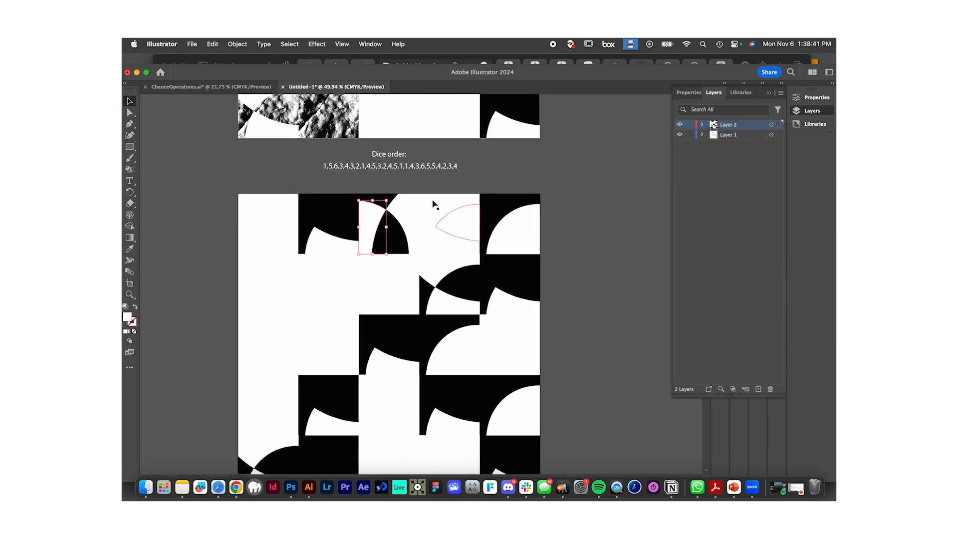
# Select all tiles of the pasted composition and check its placement on the artboard below the IMAGE example.
pyautogui.scroll(-3, 597, 236)
pyautogui.moveTo(246, 136); pyautogui.dragTo(587, 452)
pyautogui.scroll(2, 585, 449)
pyautogui.hscroll(-2, 585, 449)
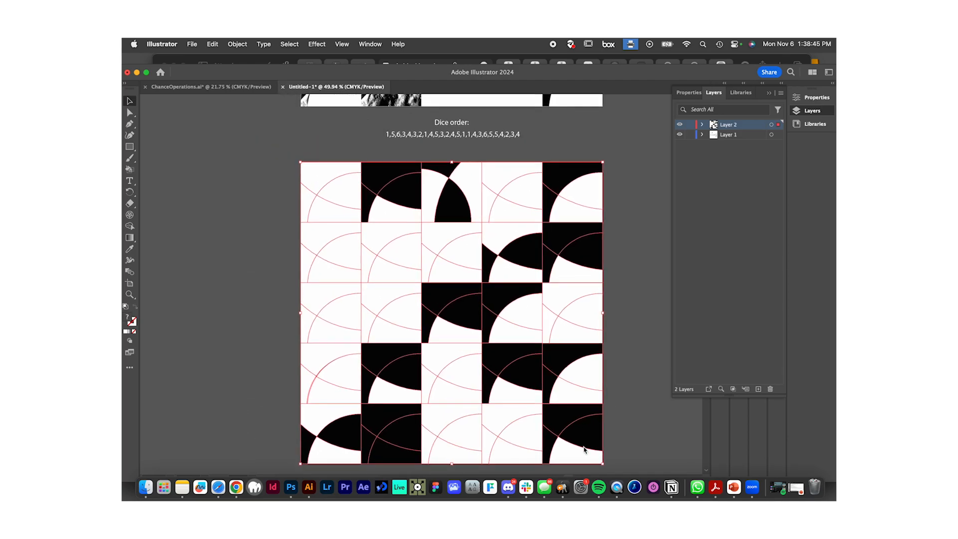
pyautogui.scroll(-3, 585, 449)
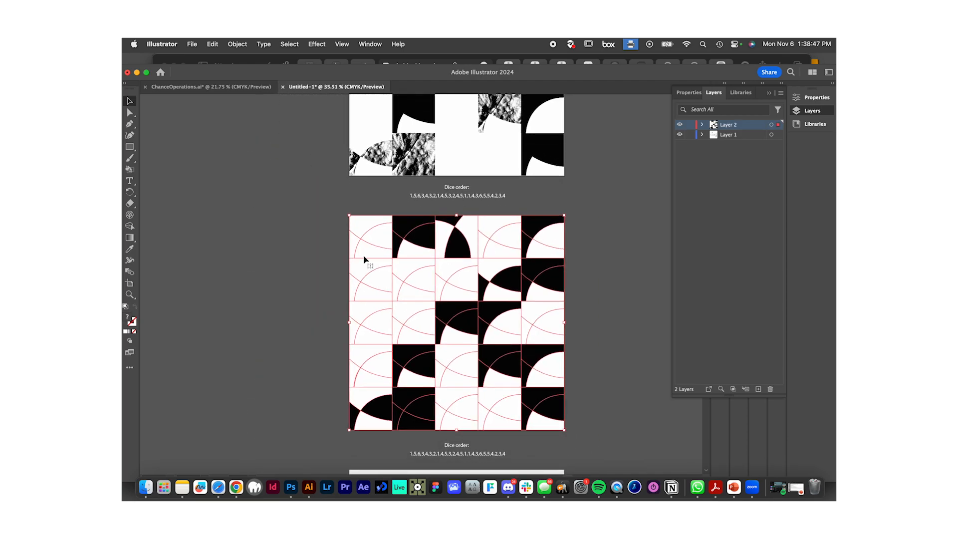
pyautogui.scroll(3, 385, 287)
pyautogui.hscroll(-1, 386, 287)
pyautogui.scroll(-2, 387, 287)
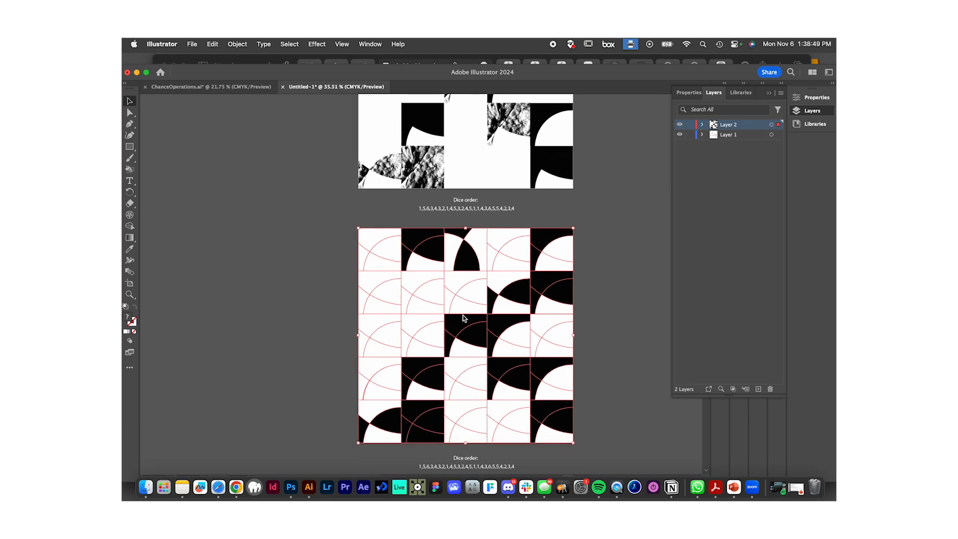
# Deselect the pasted composition and return to the action list under the IMAGE heading.
pyautogui.scroll(-2, 431, 315)
pyautogui.click(289, 270)
pyautogui.scroll(5, 558, 333)
pyautogui.hscroll(1, 558, 333)
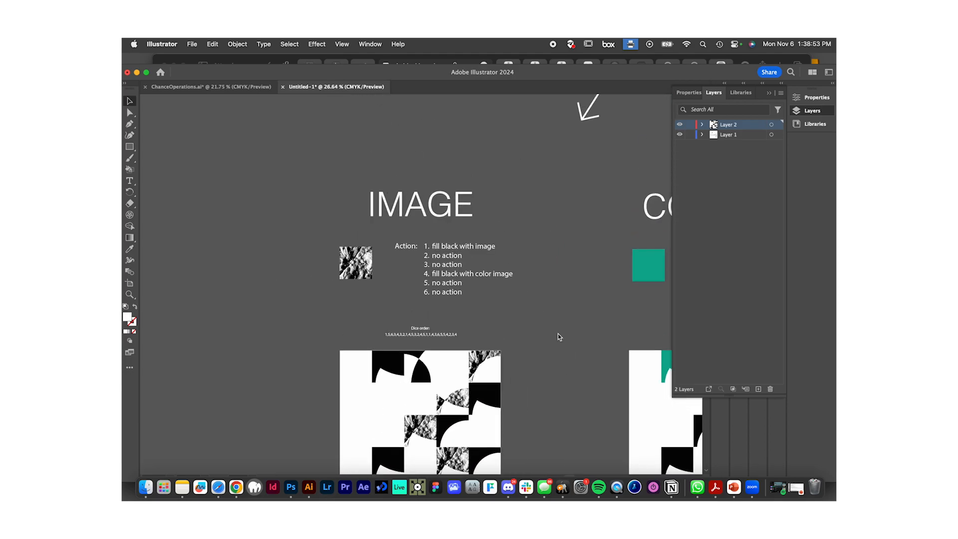
# Compare the pasted composition with the filled example above it and review the action list under the IMAGE heading.
pyautogui.scroll(5, 558, 333)
pyautogui.scroll(-2, 558, 333)
pyautogui.scroll(-5, 412, 269)
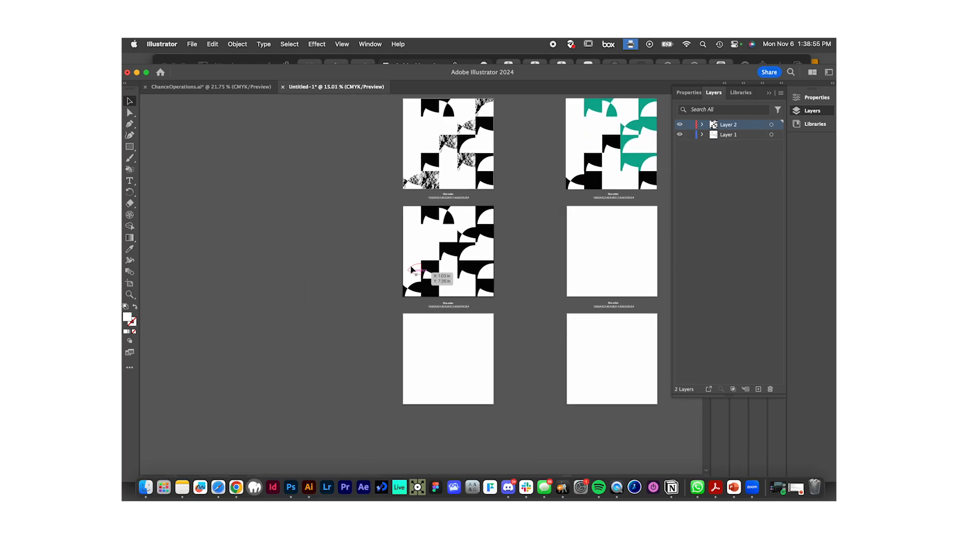
pyautogui.scroll(5, 411, 270)
pyautogui.hscroll(4, 412, 269)
pyautogui.scroll(2, 412, 270)
pyautogui.scroll(-2, 411, 270)
pyautogui.hscroll(-1, 412, 269)
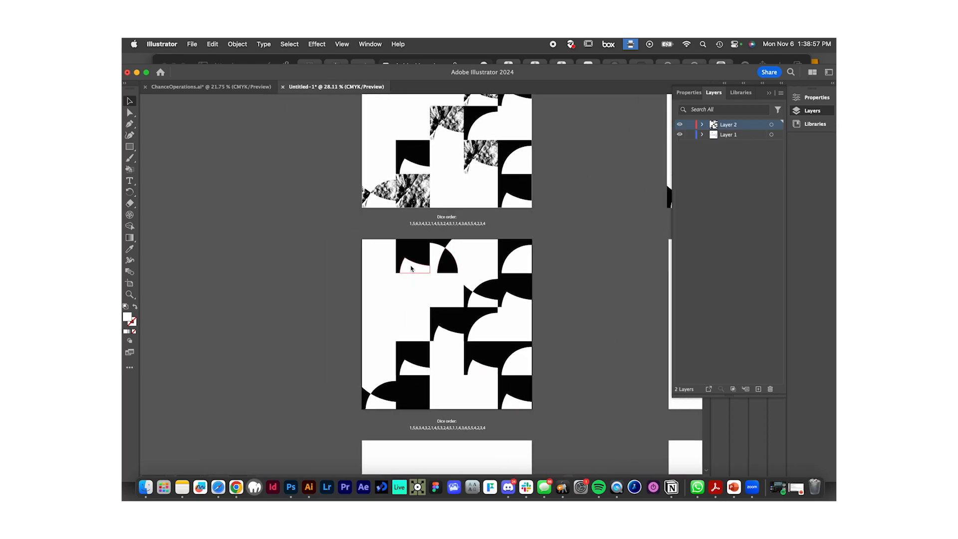
pyautogui.scroll(5, 411, 269)
pyautogui.scroll(-4, 412, 269)
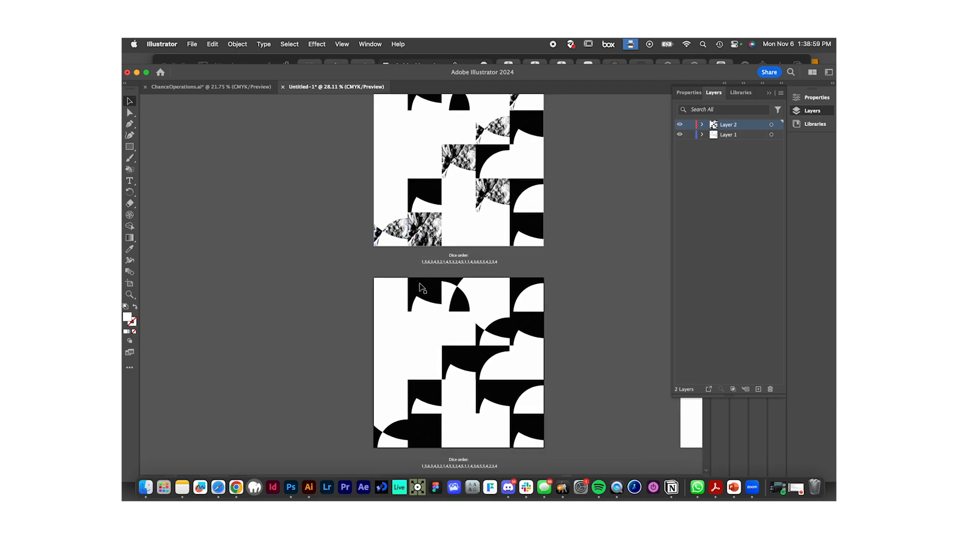
pyautogui.scroll(5, 464, 287)
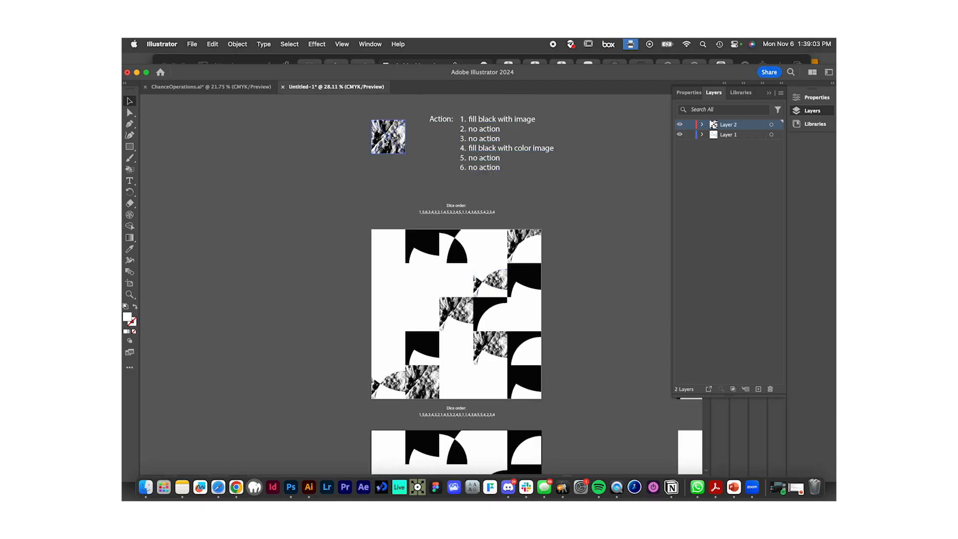
# Paste a copy of the rock texture swatch onto Layer 2 and place it outside the artboard beside the pasted composition.
pyautogui.click(386, 143)
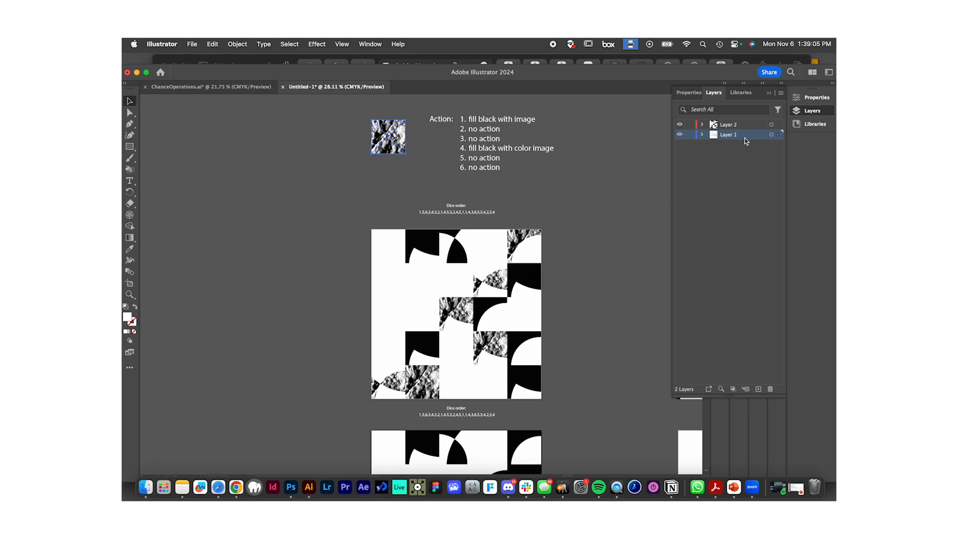
pyautogui.click(739, 125)
pyautogui.scroll(-4, 324, 360)
pyautogui.press('super+v')
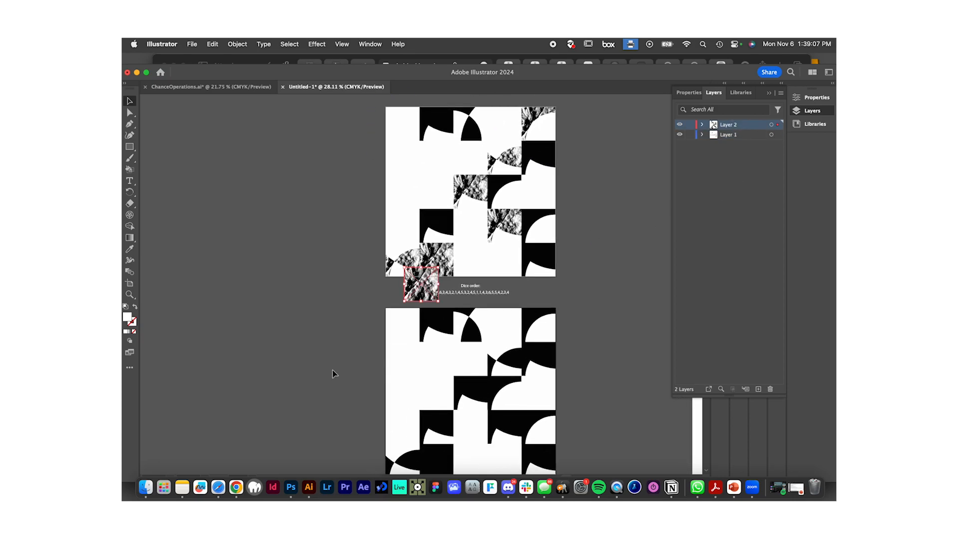
pyautogui.moveTo(431, 284); pyautogui.dragTo(331, 387)
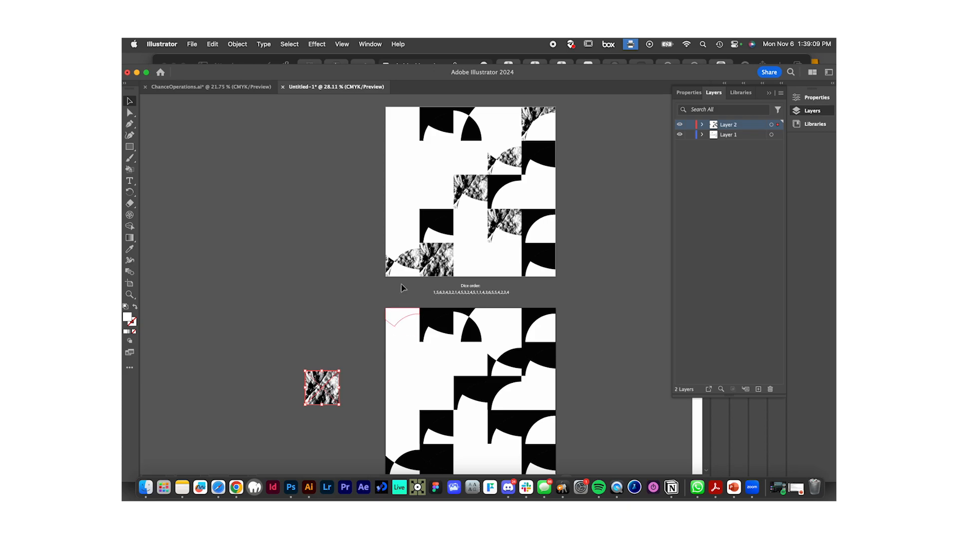
# Reposition the texture copy so its top edge lines up with the top of the pasted composition.
pyautogui.scroll(3, 588, 235)
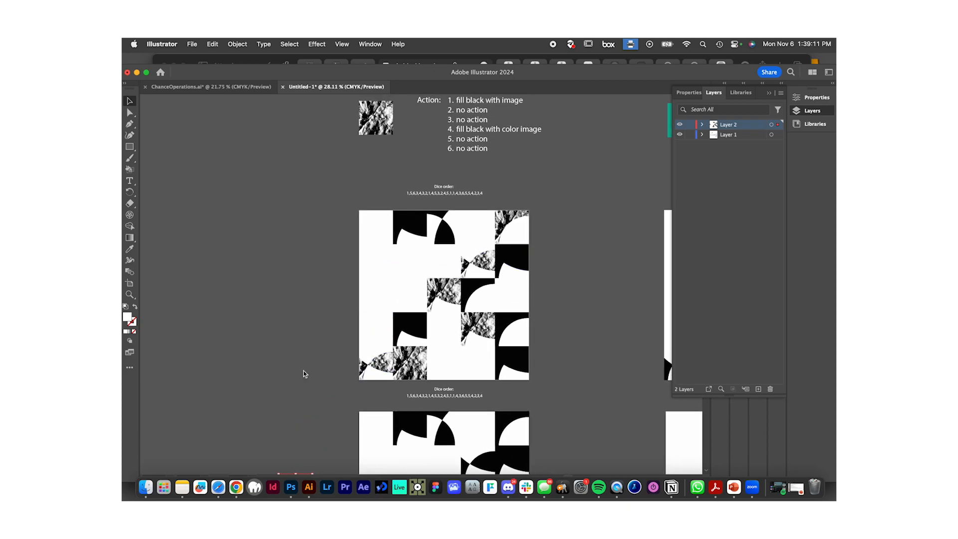
pyautogui.scroll(-4, 304, 372)
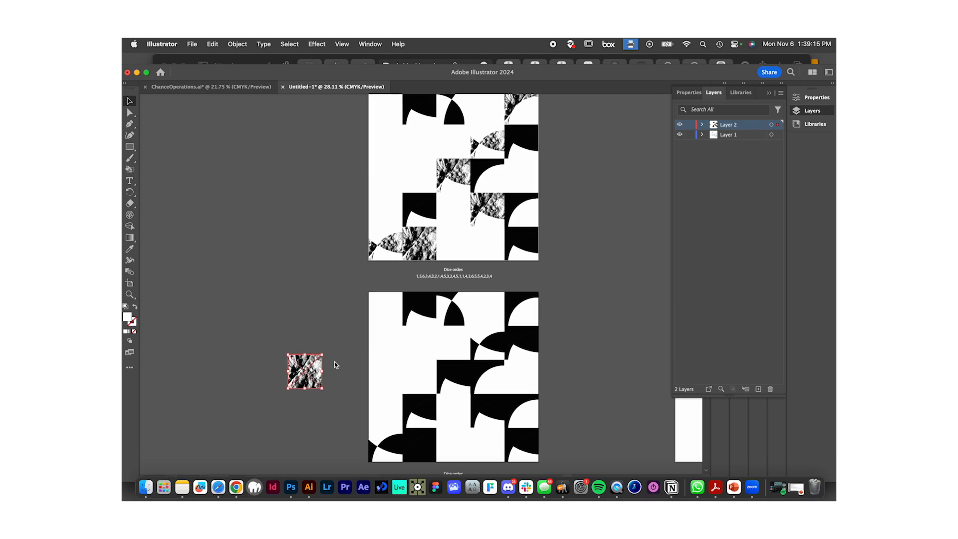
pyautogui.scroll(-1, 331, 360)
pyautogui.hscroll(1, 331, 360)
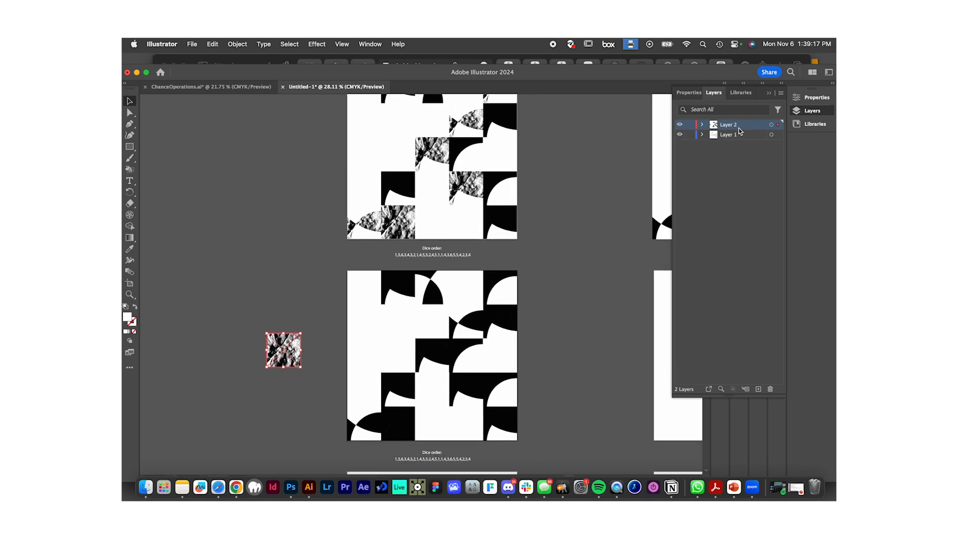
pyautogui.moveTo(273, 354); pyautogui.dragTo(307, 292)
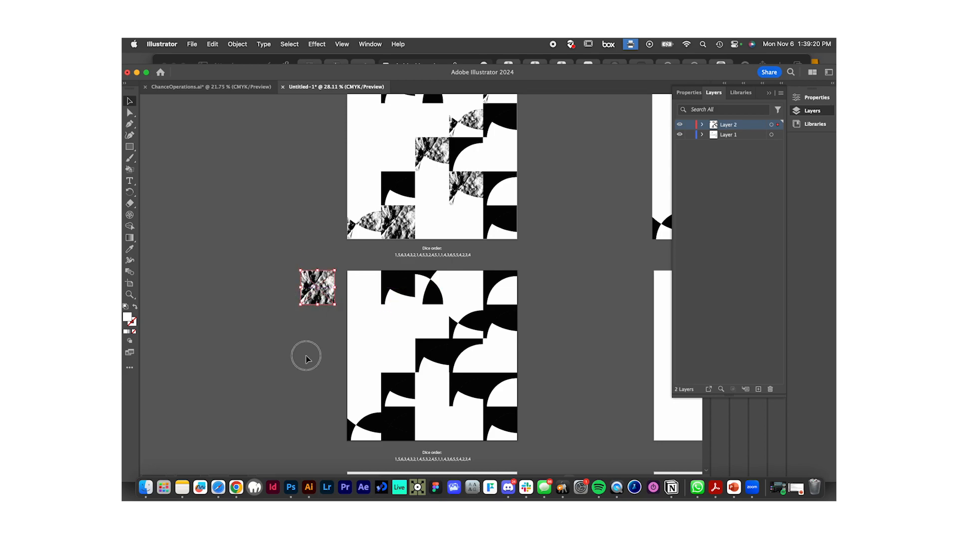
# Expand Layer 2 and move the linked texture image to the bottom of its stacking order.
pyautogui.click(701, 124)
pyautogui.moveTo(737, 136); pyautogui.dragTo(739, 380)
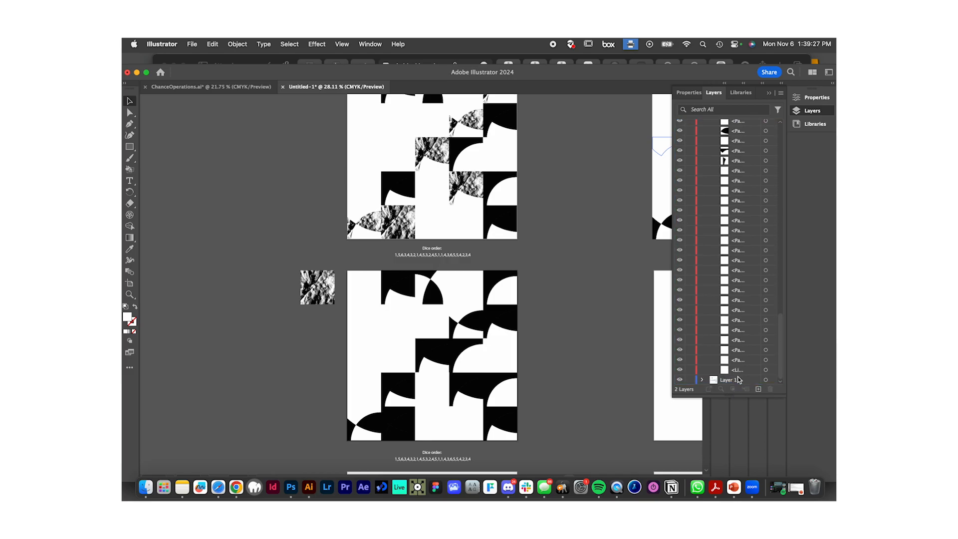
pyautogui.scroll(5, 367, 275)
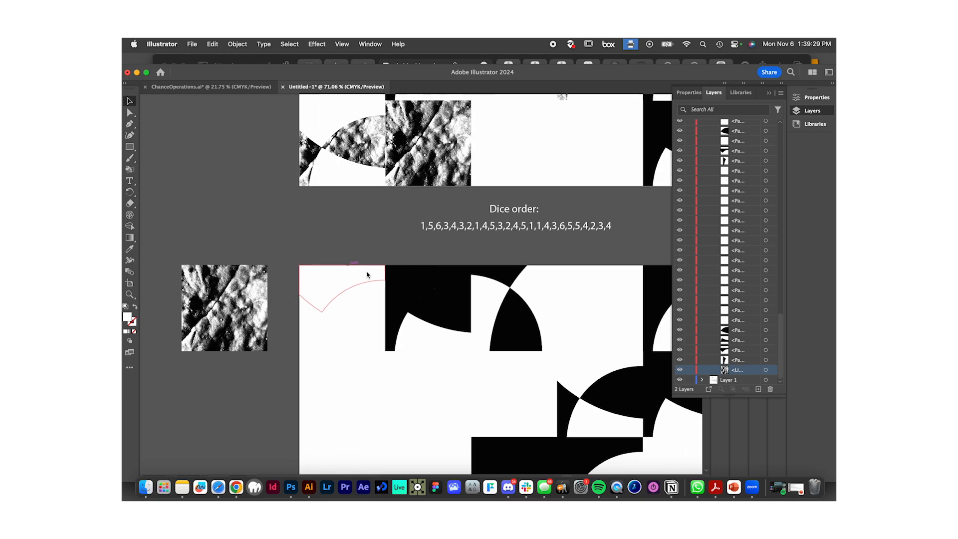
pyautogui.scroll(-2, 366, 273)
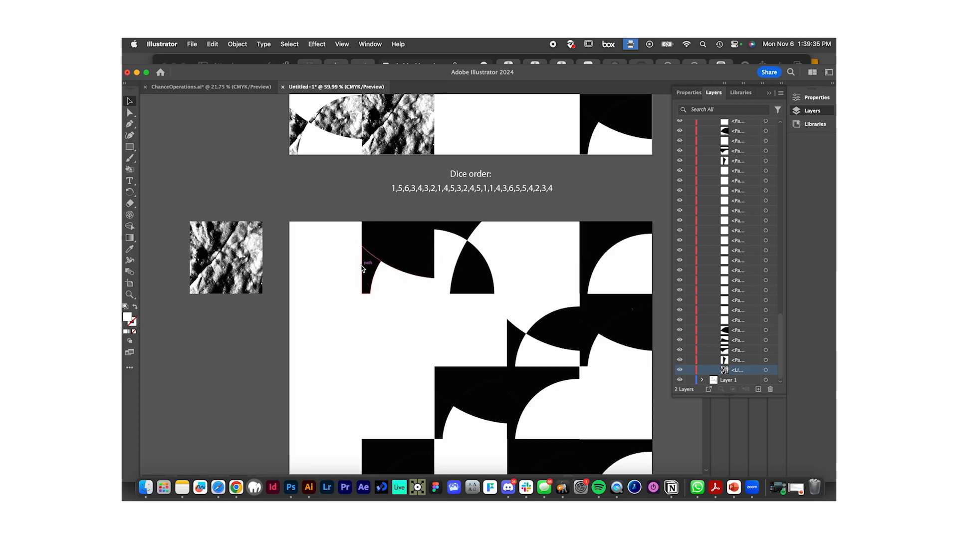
# Shift the texture copy slightly and delete the white shape in the second tile of the composition's top row.
pyautogui.click(399, 190)
pyautogui.moveTo(231, 252)
pyautogui.mouseDown()
pyautogui.moveTo(233, 272)
pyautogui.moveTo(240, 256)
pyautogui.mouseUp()
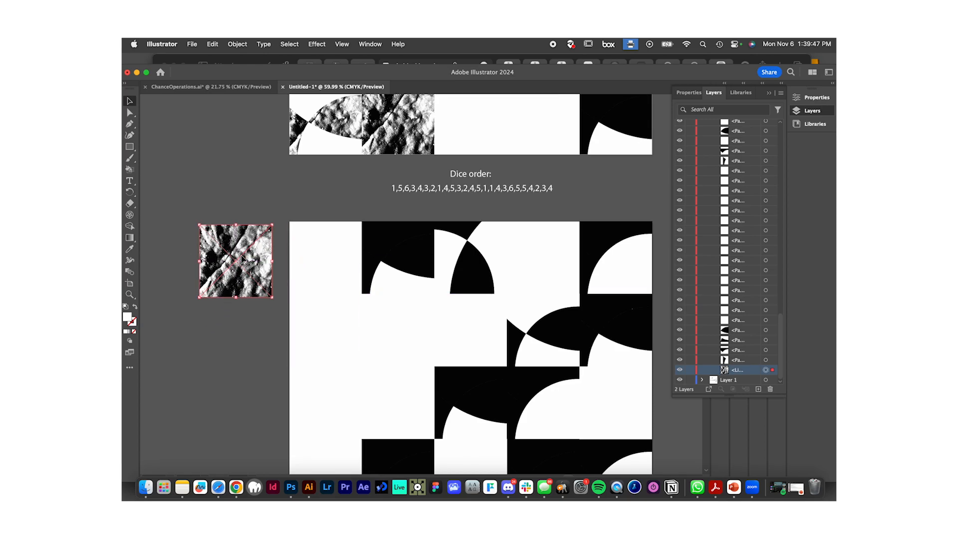
pyautogui.scroll(5, 402, 274)
pyautogui.hscroll(-2, 404, 277)
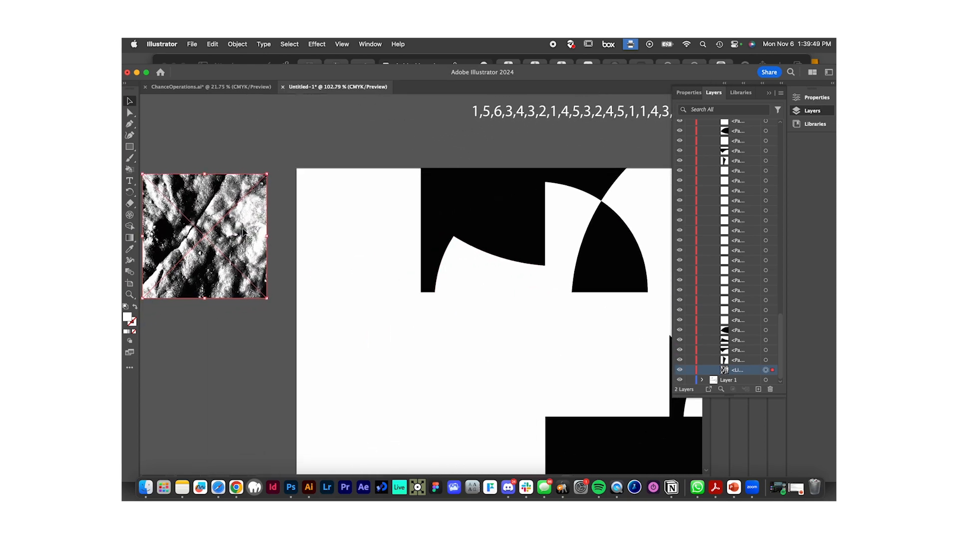
pyautogui.moveTo(204, 230); pyautogui.dragTo(258, 190)
pyautogui.press('Delete')
pyautogui.click(464, 282)
pyautogui.press('Delete')
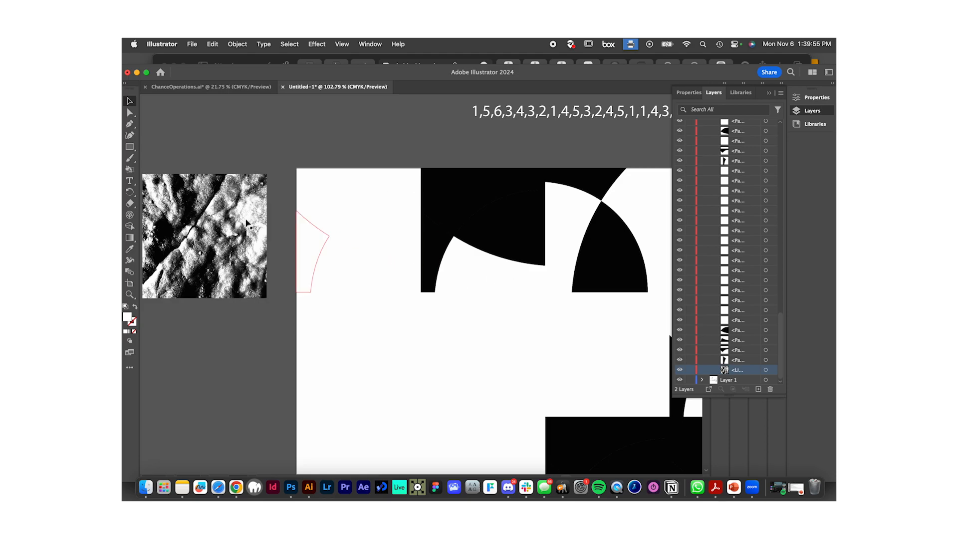
# Duplicate the texture and align the copy behind the second tile of the top row.
pyautogui.moveTo(214, 252); pyautogui.dragTo(465, 249)
pyautogui.click(435, 145)
pyautogui.scroll(5, 454, 163)
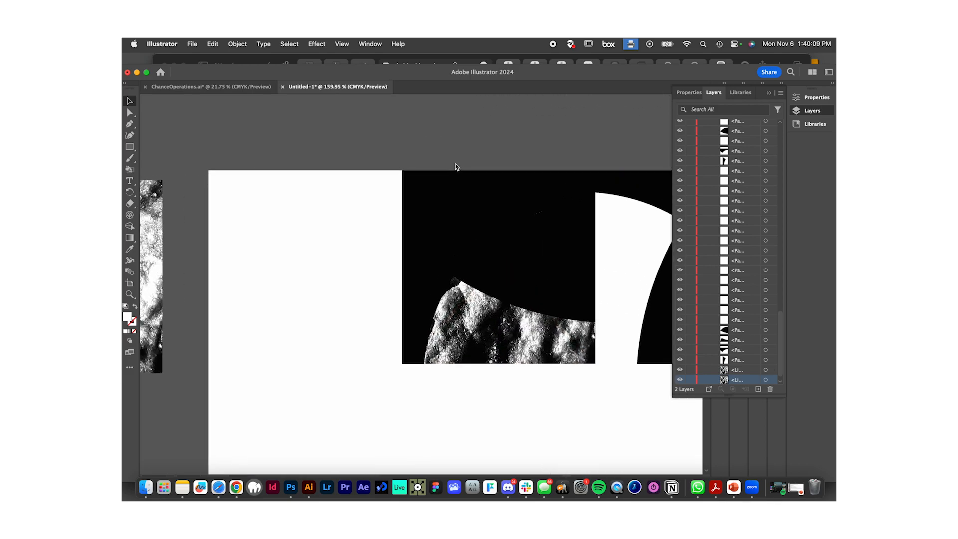
pyautogui.click(421, 310)
pyautogui.scroll(-5, 421, 310)
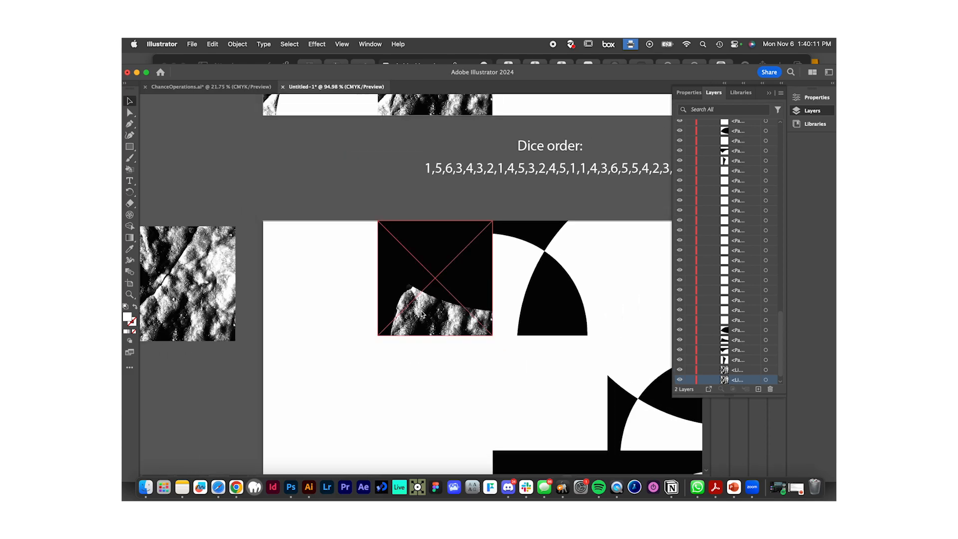
# Combine the three black shapes of the second top-row tile into one compound path and test moving it as one piece.
pyautogui.click(458, 262)
pyautogui.scroll(5, 413, 274)
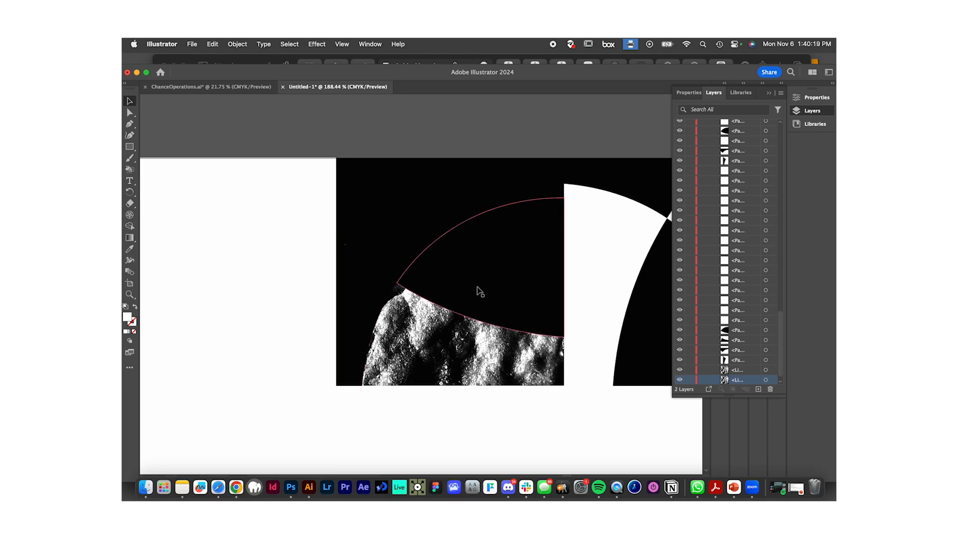
pyautogui.click(483, 245)
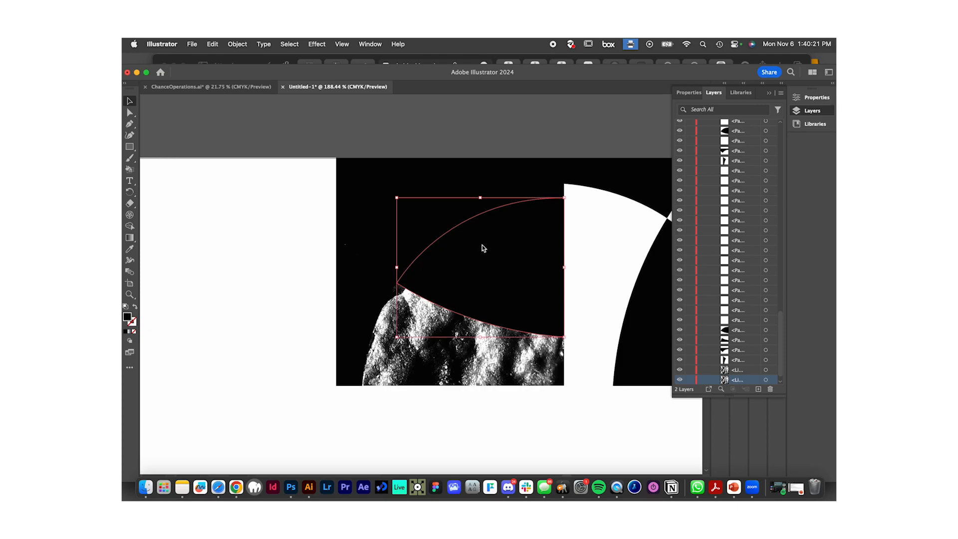
pyautogui.keyDown('shift'); pyautogui.click(398, 173); pyautogui.keyUp('shift')
pyautogui.keyDown('shift'); pyautogui.click(367, 284); pyautogui.keyUp('shift')
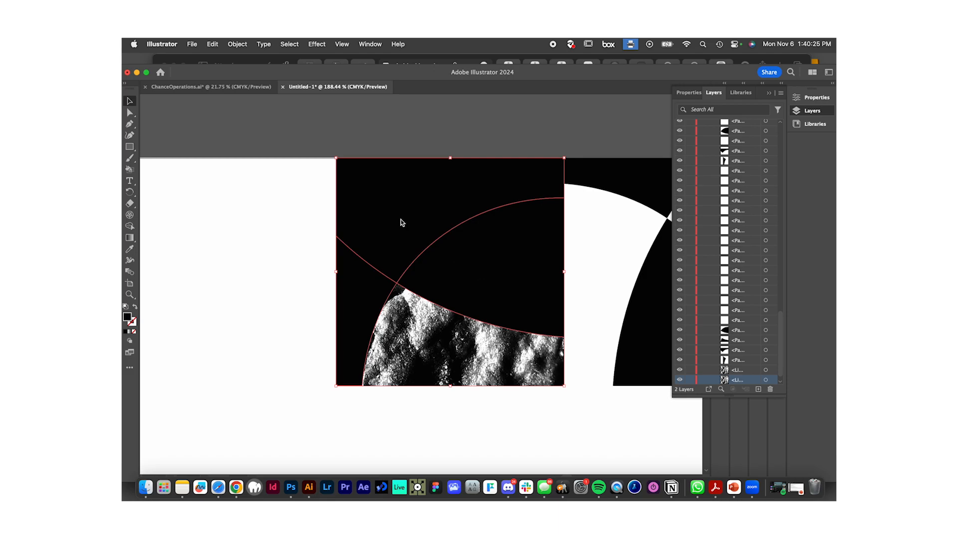
pyautogui.rightClick(402, 288)
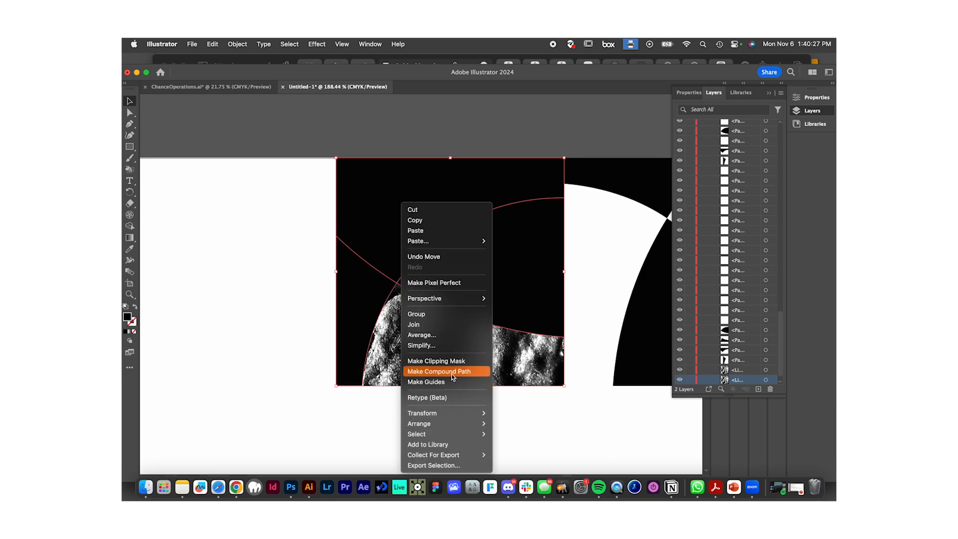
pyautogui.click(446, 375)
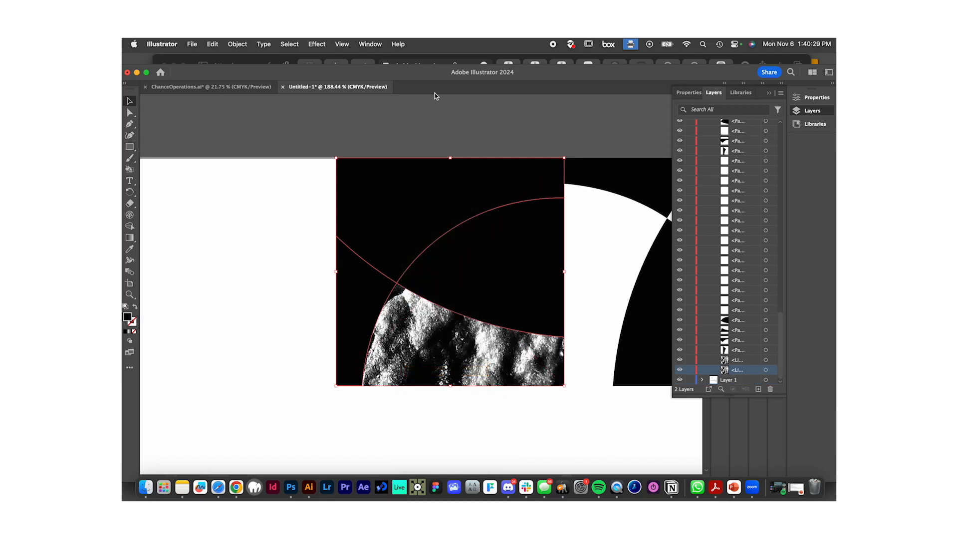
pyautogui.moveTo(432, 210); pyautogui.dragTo(418, 193)
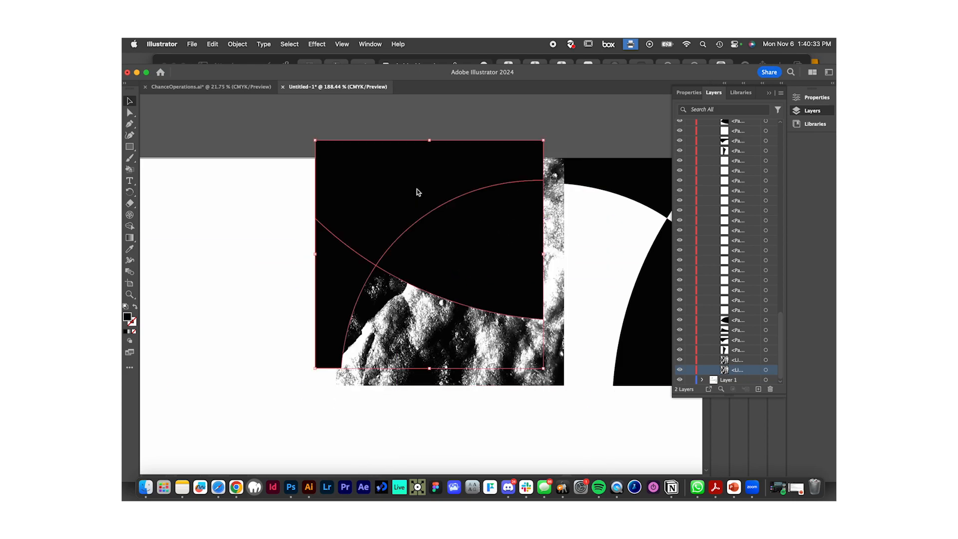
# Clip the texture copy to the tile's black compound path with a clipping mask, then deselect it.
pyautogui.click(449, 360)
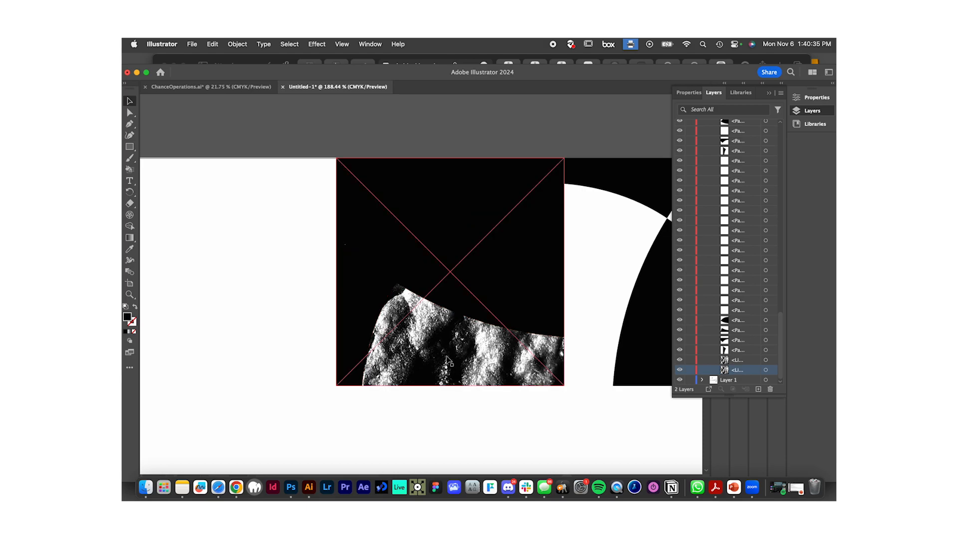
pyautogui.keyDown('shift'); pyautogui.click(537, 309); pyautogui.keyUp('shift')
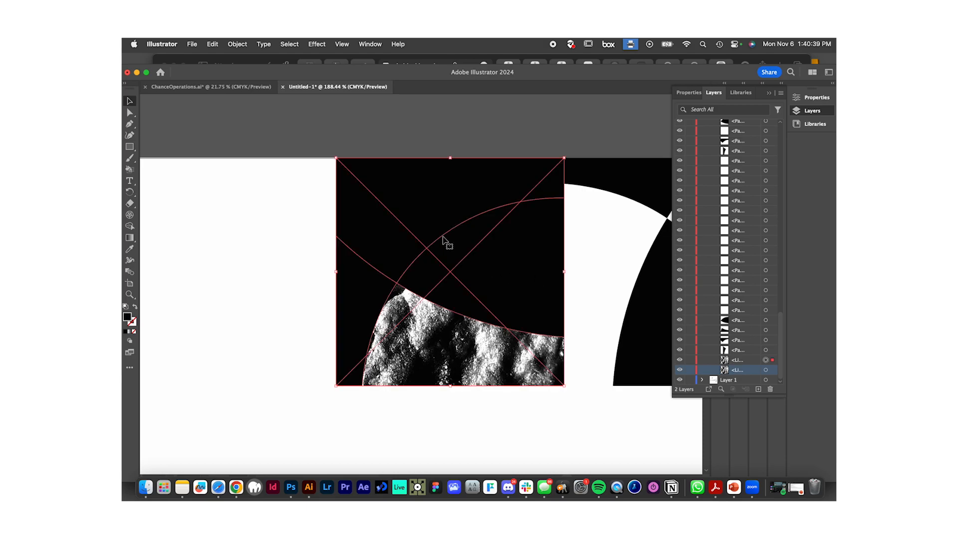
pyautogui.rightClick(496, 262)
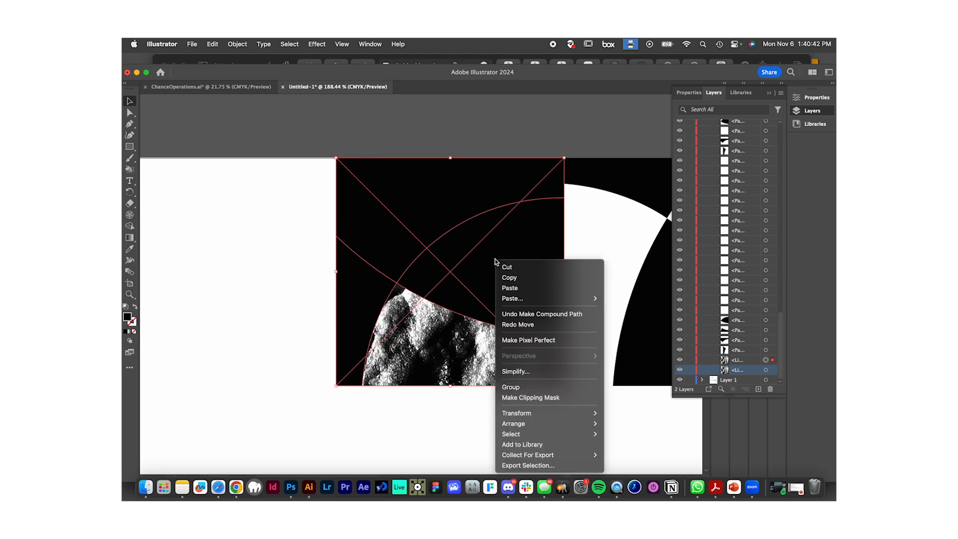
pyautogui.click(558, 400)
pyautogui.click(501, 140)
pyautogui.scroll(-5, 501, 137)
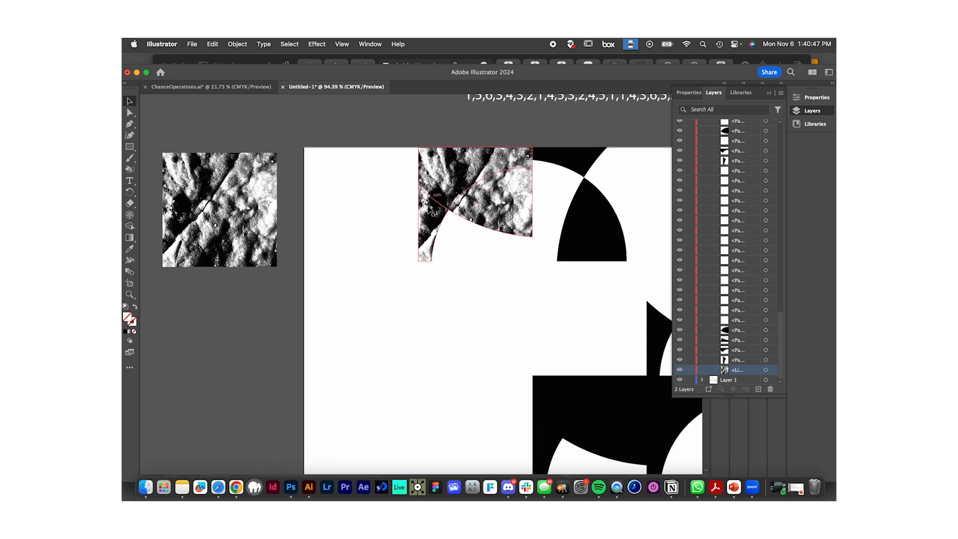
# Inspect the black shapes in the third tile of the top row by selecting them, then clear the selection.
pyautogui.scroll(-2, 369, 253)
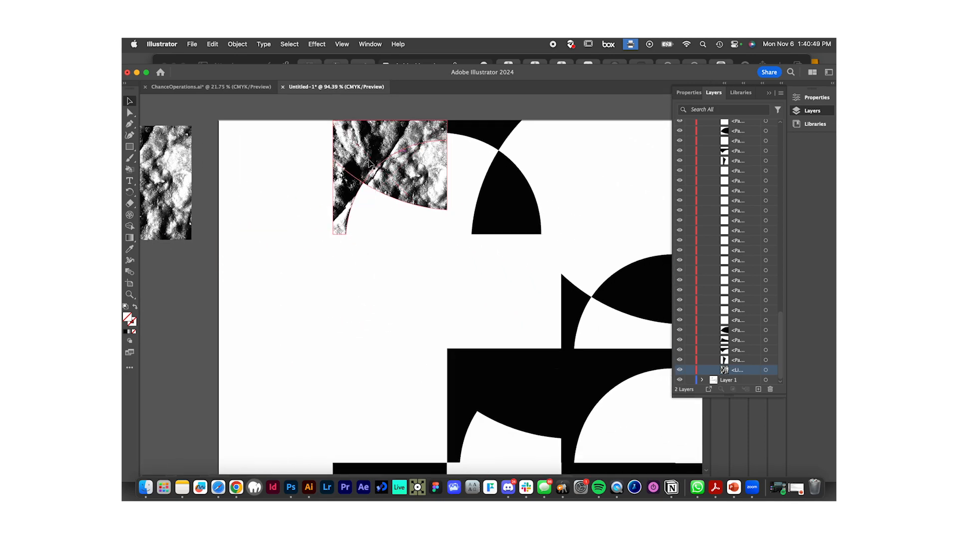
pyautogui.scroll(-1, 404, 220)
pyautogui.scroll(-3, 404, 220)
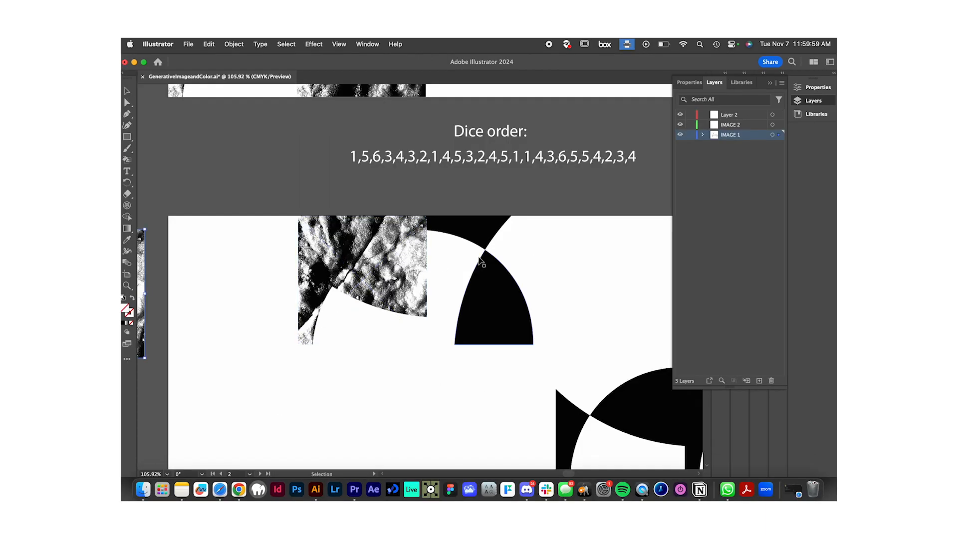
pyautogui.scroll(4, 625, 272)
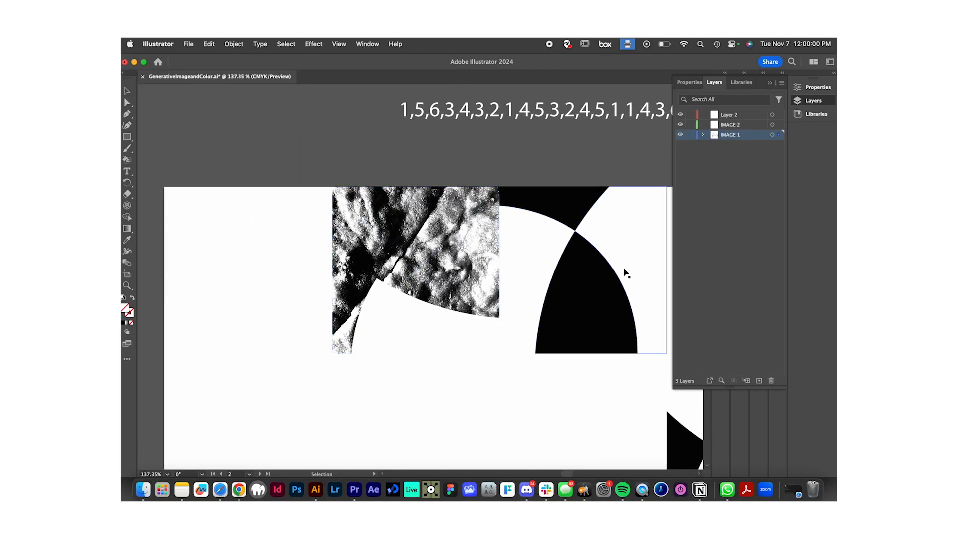
pyautogui.click(577, 293)
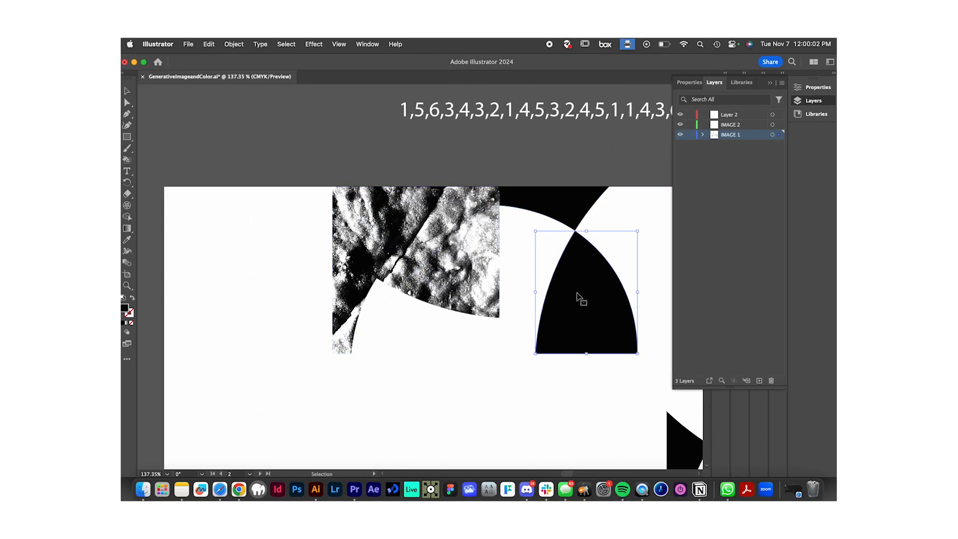
pyautogui.click(567, 204)
pyautogui.click(599, 285)
pyautogui.click(576, 229)
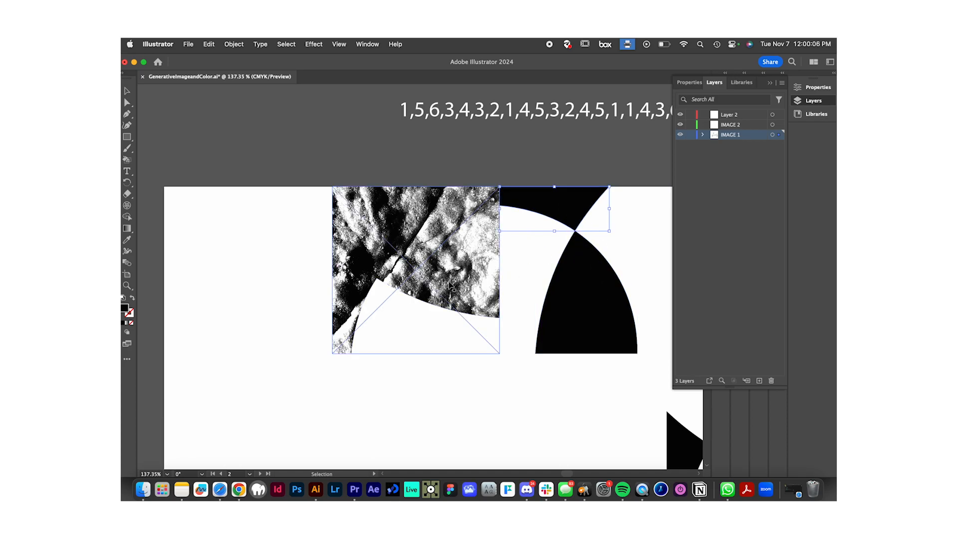
pyautogui.click(594, 172)
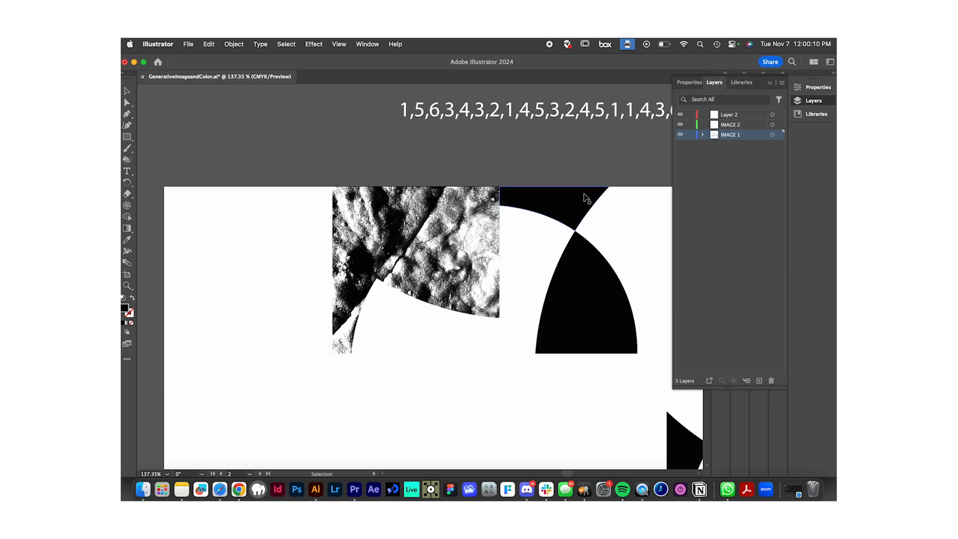
# Unite the two black shapes of the third top-row tile with Pathfinder, then reselect the result.
pyautogui.scroll(-2, 587, 199)
pyautogui.click(568, 186)
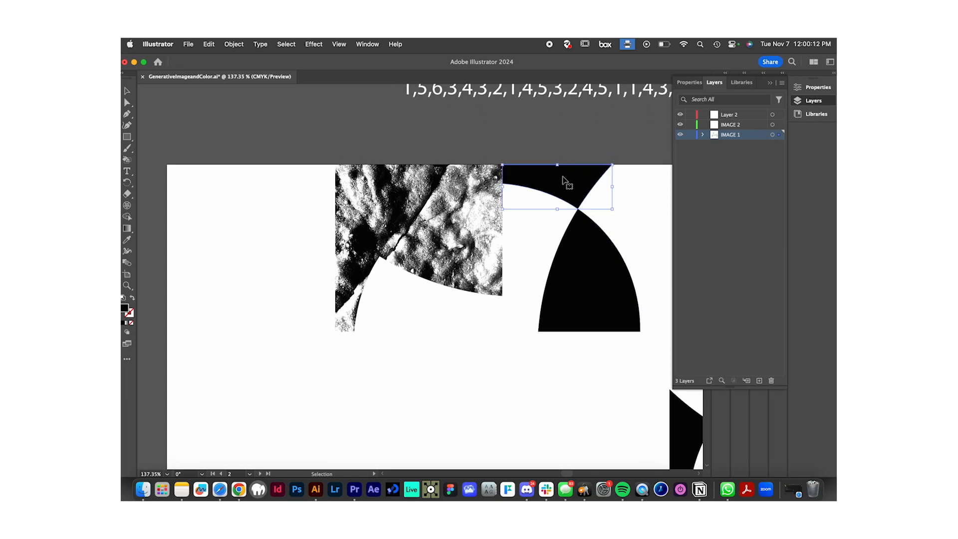
pyautogui.keyDown('shift'); pyautogui.click(605, 306); pyautogui.keyUp('shift')
pyautogui.hscroll(5, 604, 305)
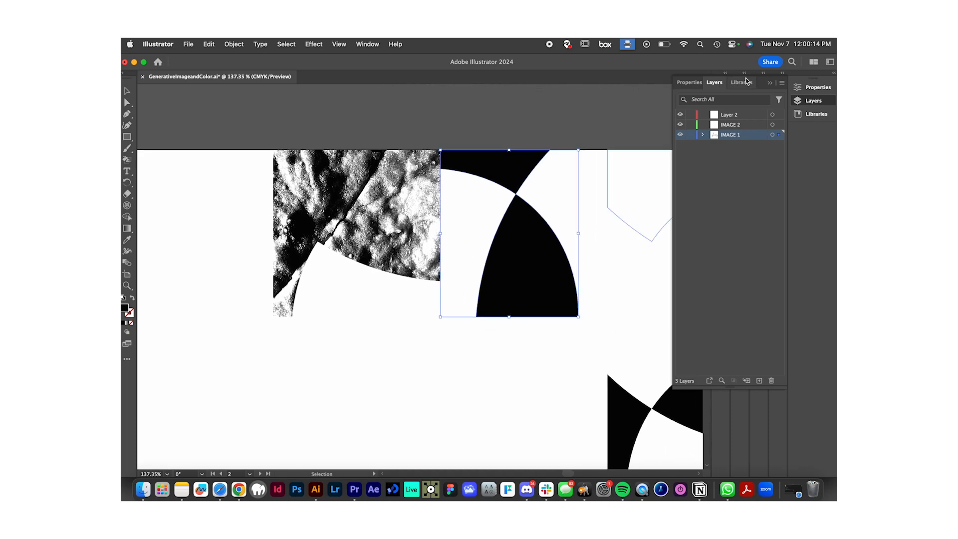
pyautogui.click(814, 88)
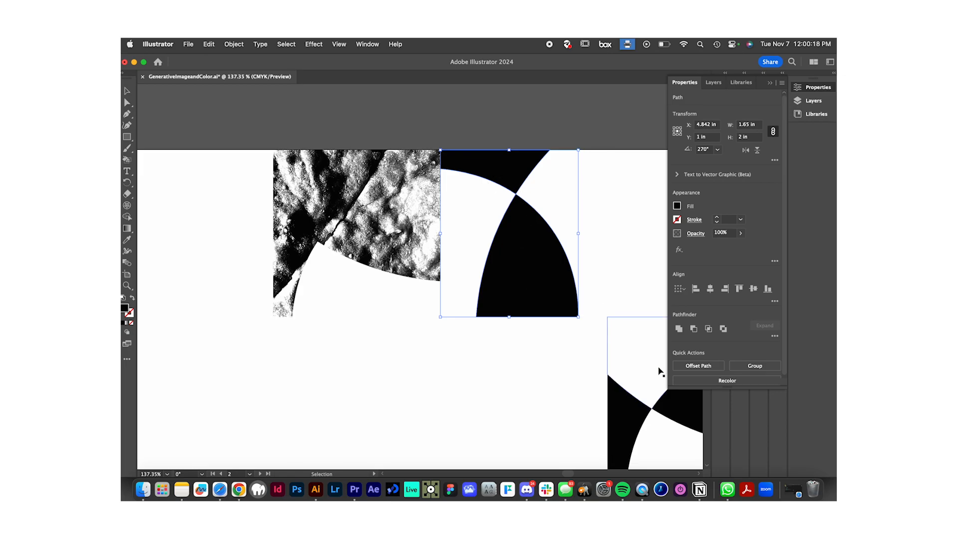
pyautogui.click(680, 329)
pyautogui.click(595, 115)
pyautogui.click(532, 251)
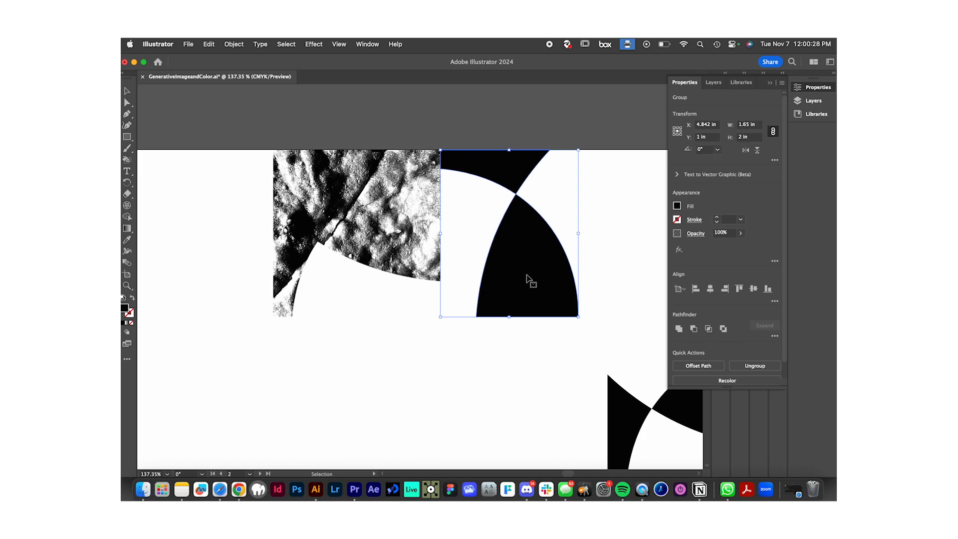
# Ungroup the third tile's black shapes, make them one compound path, and deselect.
pyautogui.rightClick(528, 268)
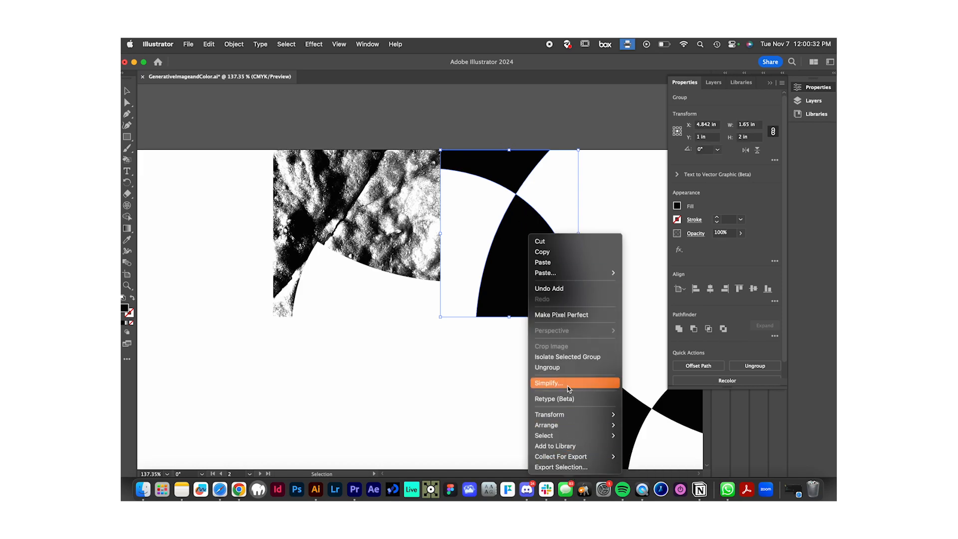
pyautogui.click(519, 242)
pyautogui.rightClick(521, 249)
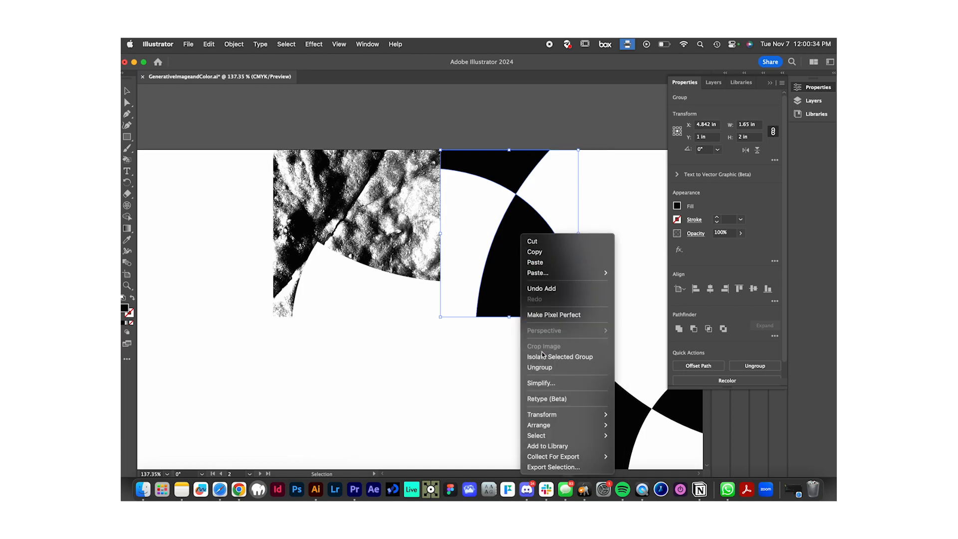
pyautogui.click(544, 367)
pyautogui.rightClick(516, 250)
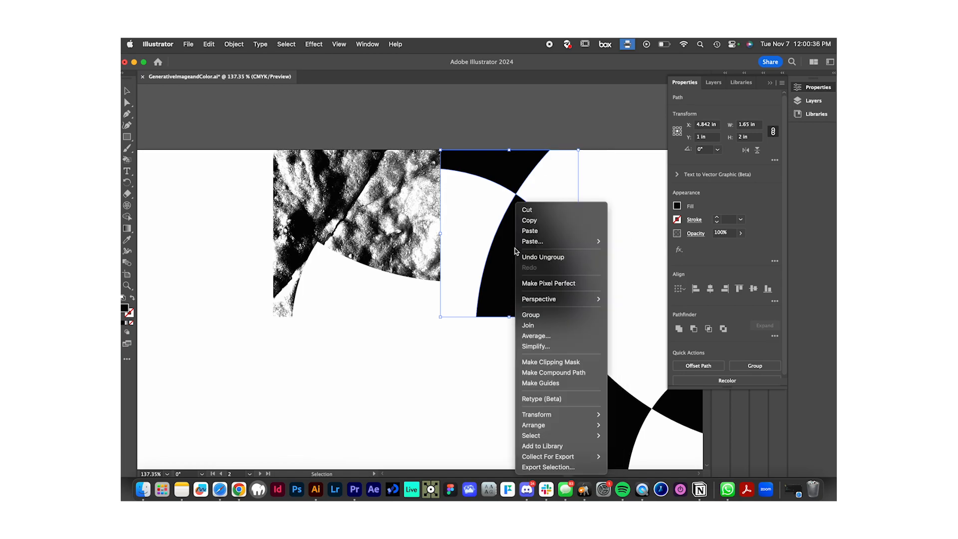
pyautogui.click(553, 372)
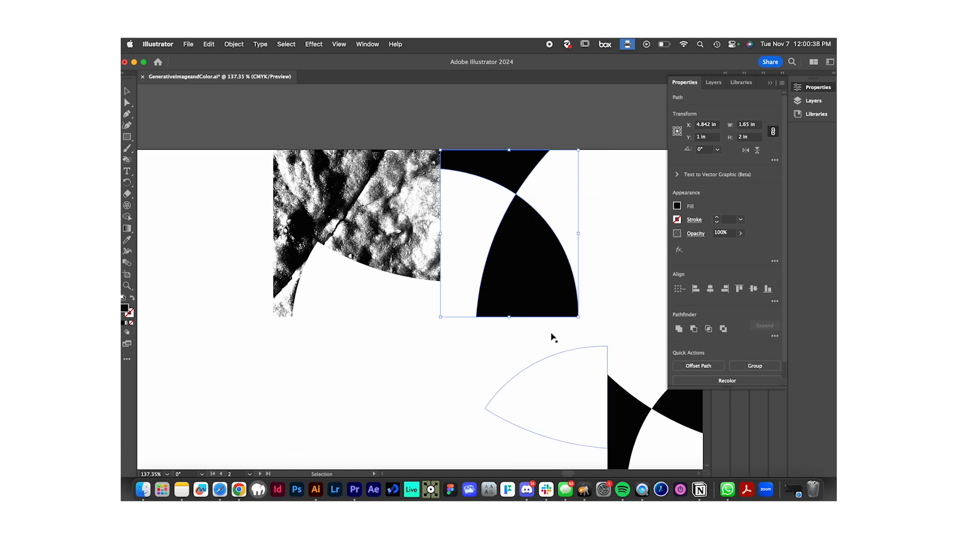
pyautogui.click(534, 132)
# Place the rock texture over the third top-row tile, aligned to its edges, and send it to the back.
pyautogui.scroll(-3, 534, 132)
pyautogui.click(263, 214)
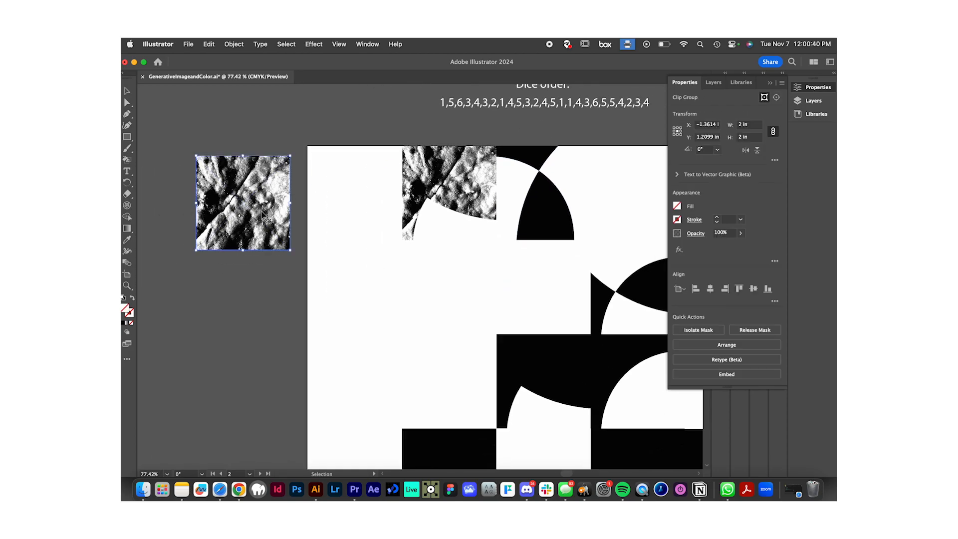
pyautogui.moveTo(259, 217); pyautogui.dragTo(548, 206)
pyautogui.scroll(2, 547, 198)
pyautogui.scroll(3, 548, 187)
pyautogui.scroll(3, 479, 233)
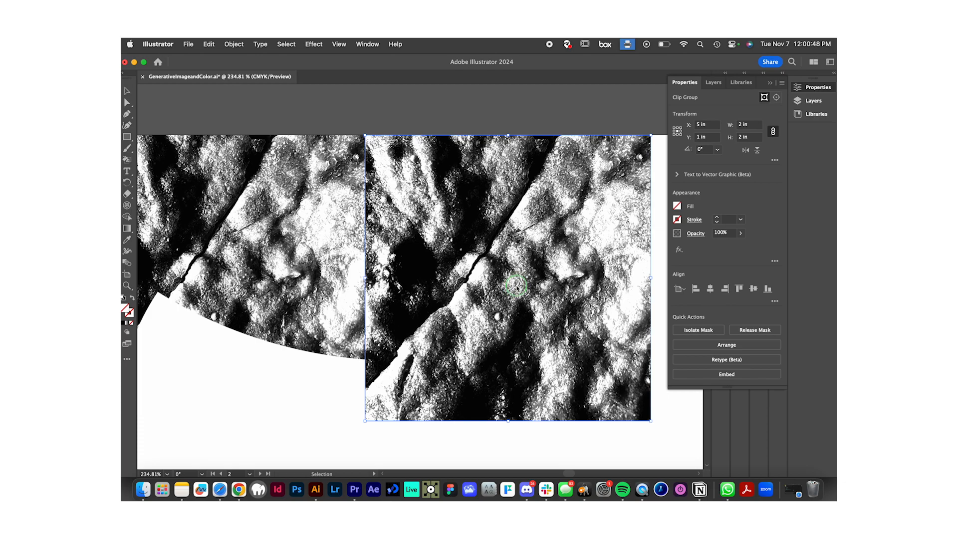
pyautogui.rightClick(517, 287)
pyautogui.moveTo(549, 425)
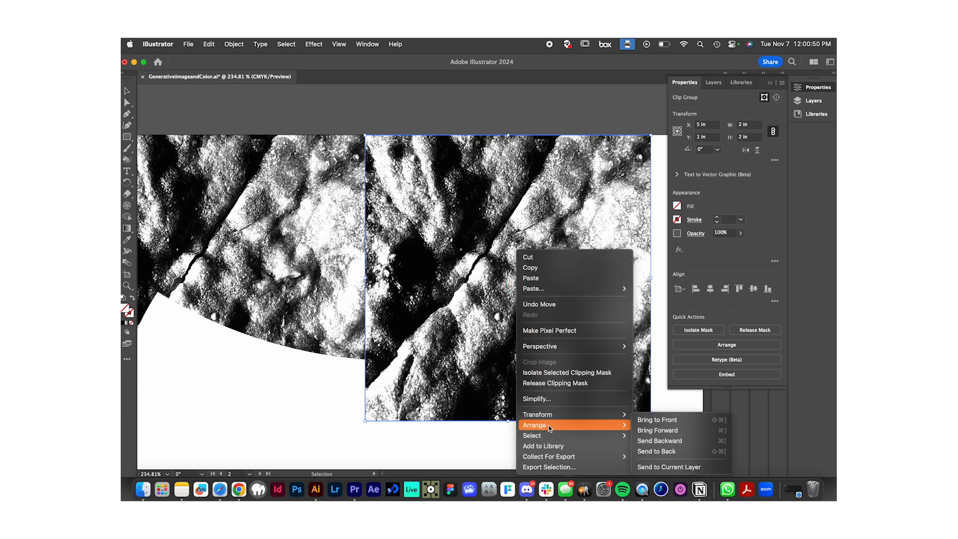
pyautogui.click(667, 452)
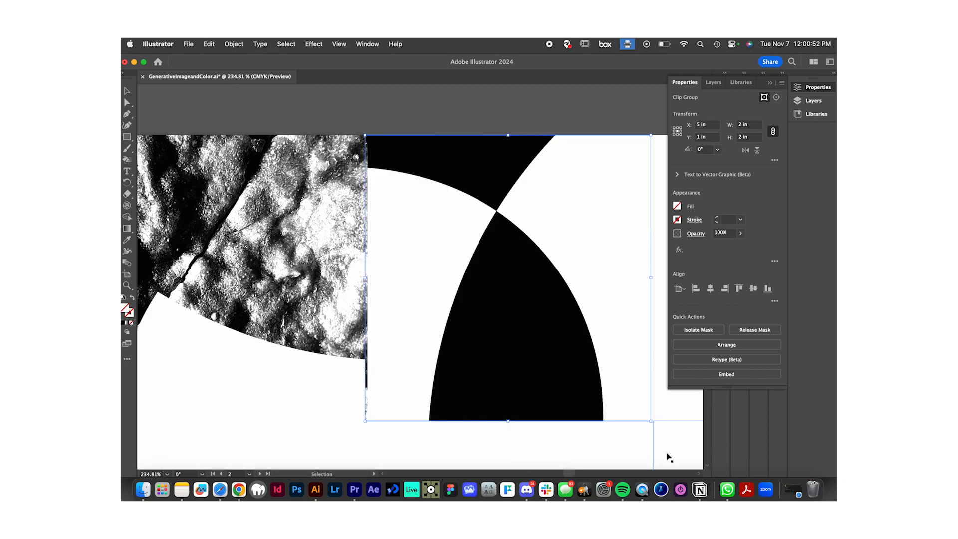
# Delete the white background shape that covers the texture in the third top-row tile.
pyautogui.click(573, 107)
pyautogui.click(582, 209)
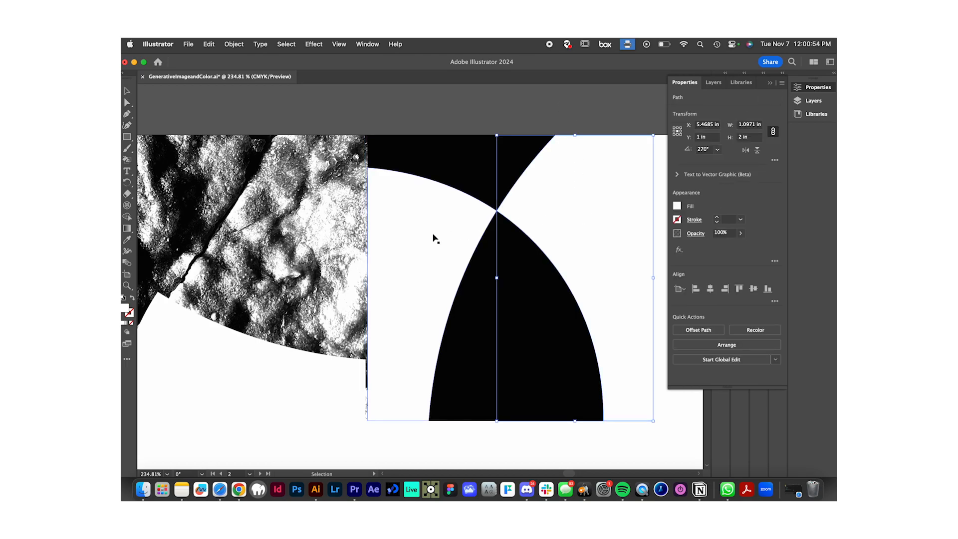
pyautogui.press('Delete')
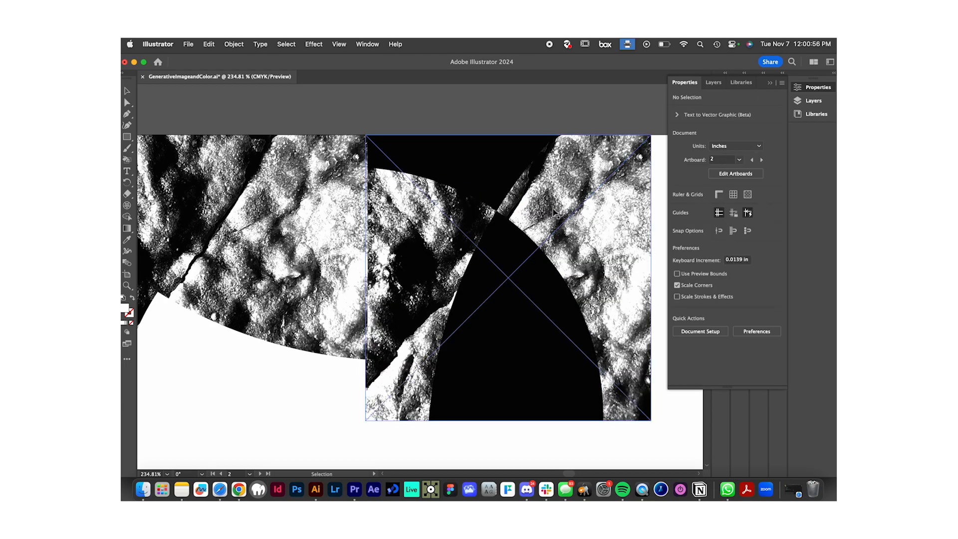
# Nudge the texture into line with the third tile and clip it to the tile's black compound path with a clipping mask.
pyautogui.moveTo(422, 108); pyautogui.dragTo(581, 331)
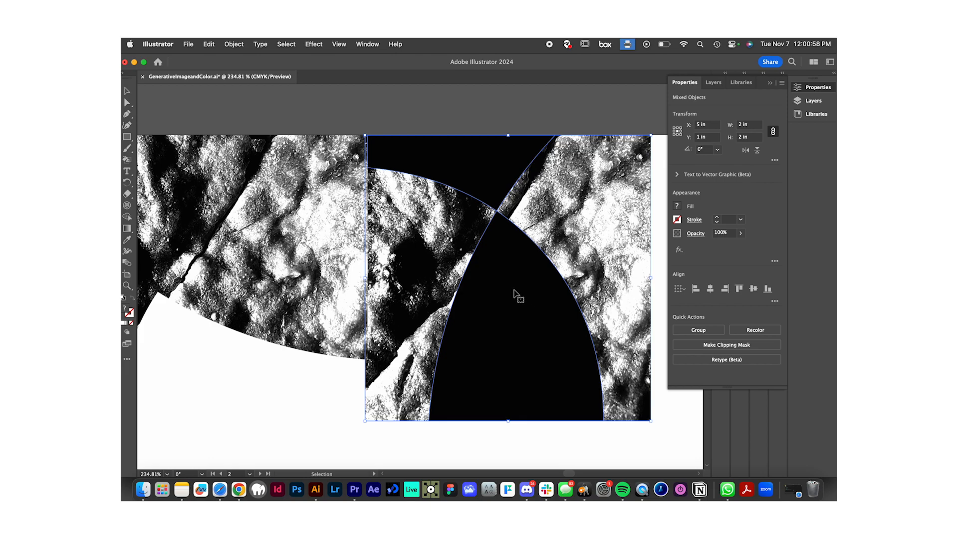
pyautogui.press('super+7')
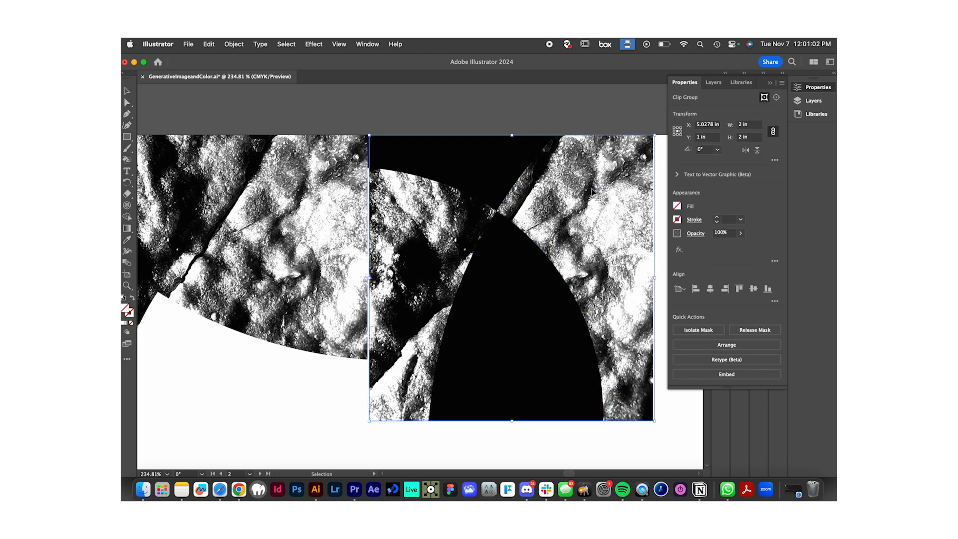
pyautogui.click(457, 118)
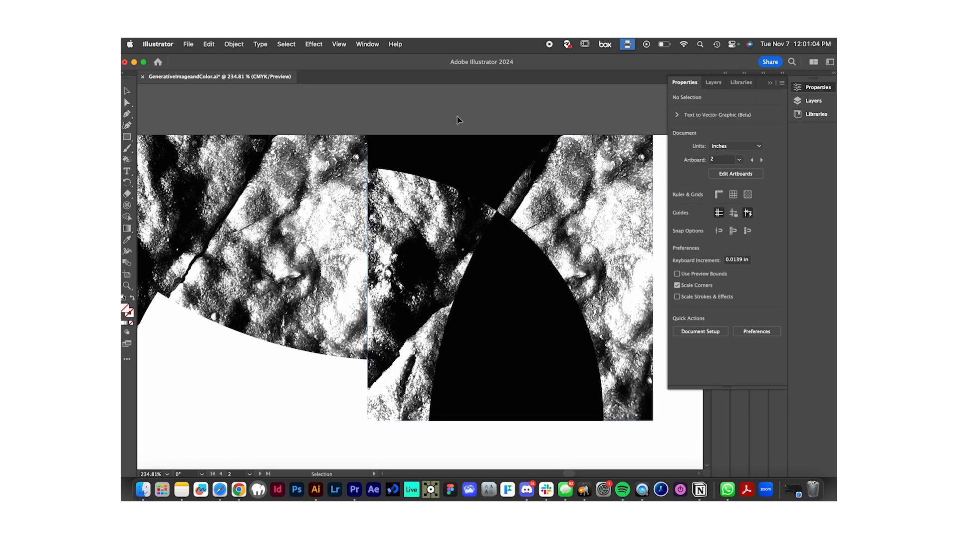
pyautogui.click(540, 294)
pyautogui.rightClick(532, 299)
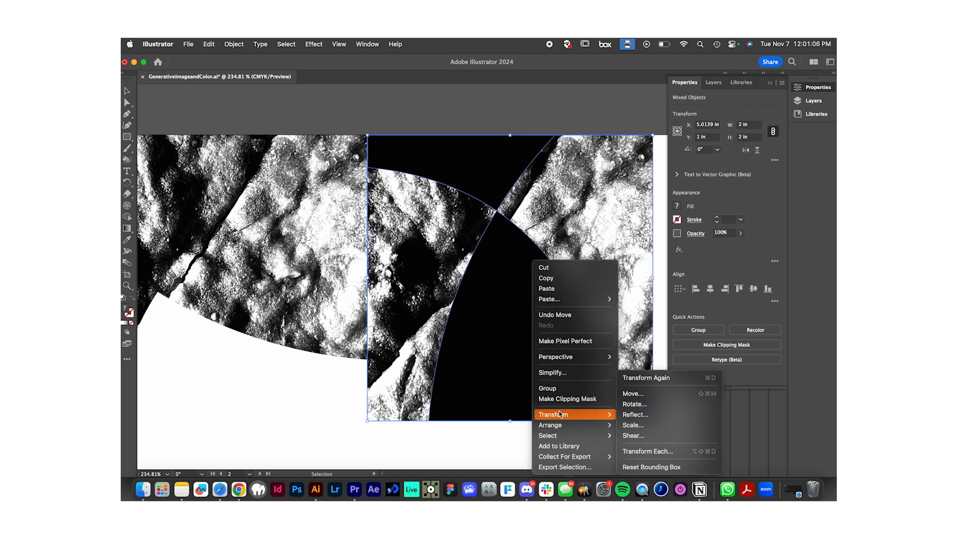
pyautogui.click(569, 400)
pyautogui.click(469, 116)
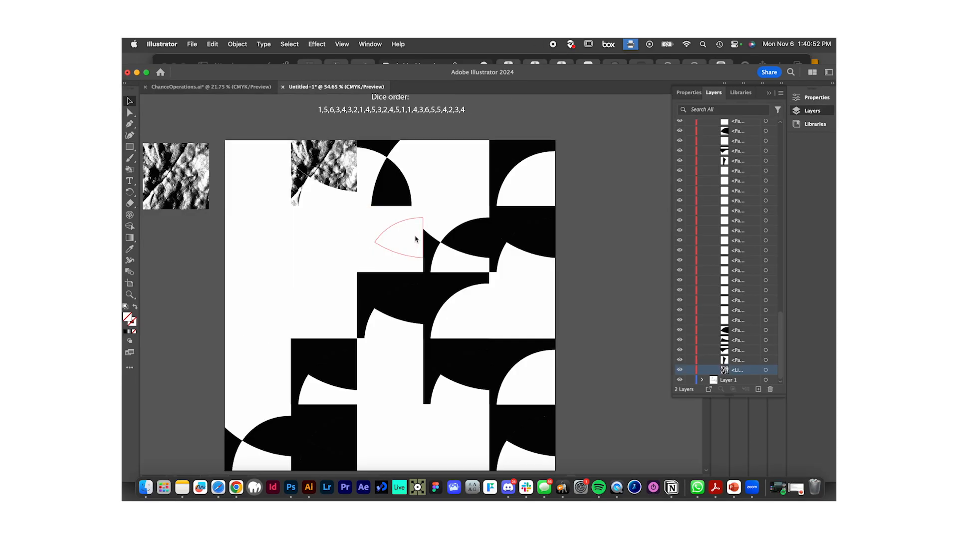
# Review the IMAGE artboards and action list, comparing the finished image composition with the one in progress and the blank artboards.
pyautogui.scroll(2, 418, 237)
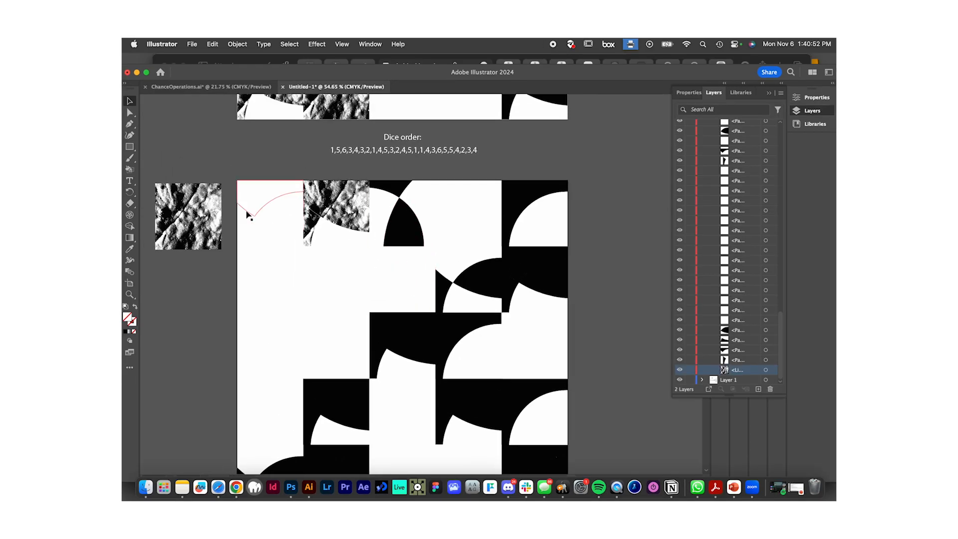
pyautogui.scroll(-10, 348, 233)
pyautogui.keyDown('alt'); pyautogui.scroll(-2, 368, 236); pyautogui.keyUp('alt')
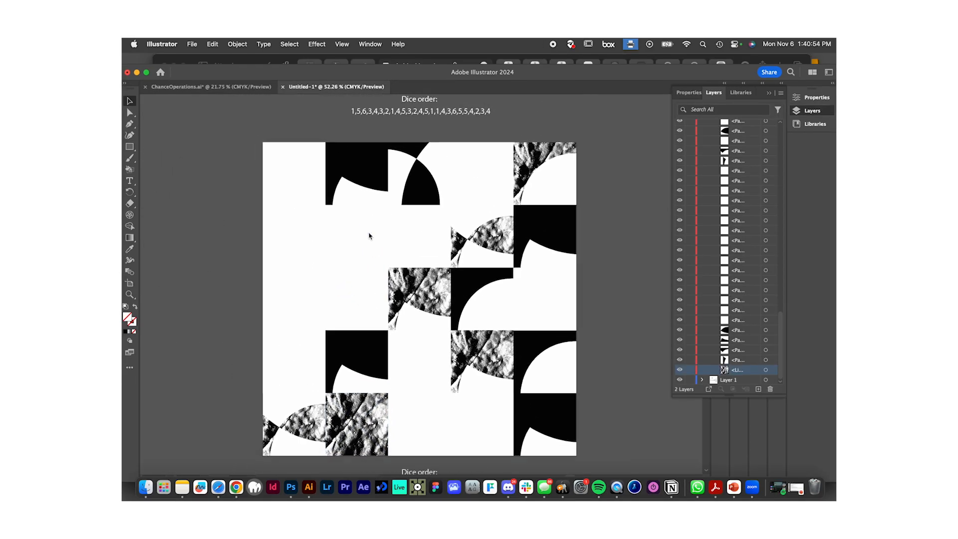
pyautogui.keyDown('alt'); pyautogui.scroll(-2, 469, 318); pyautogui.keyUp('alt')
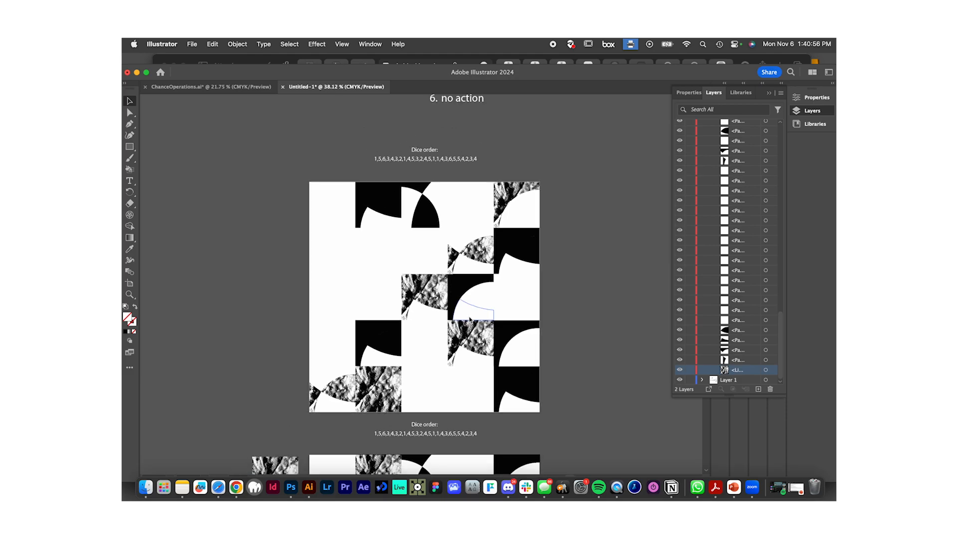
pyautogui.scroll(-2, 469, 318)
pyautogui.keyDown('alt'); pyautogui.scroll(-3, 470, 318); pyautogui.keyUp('alt')
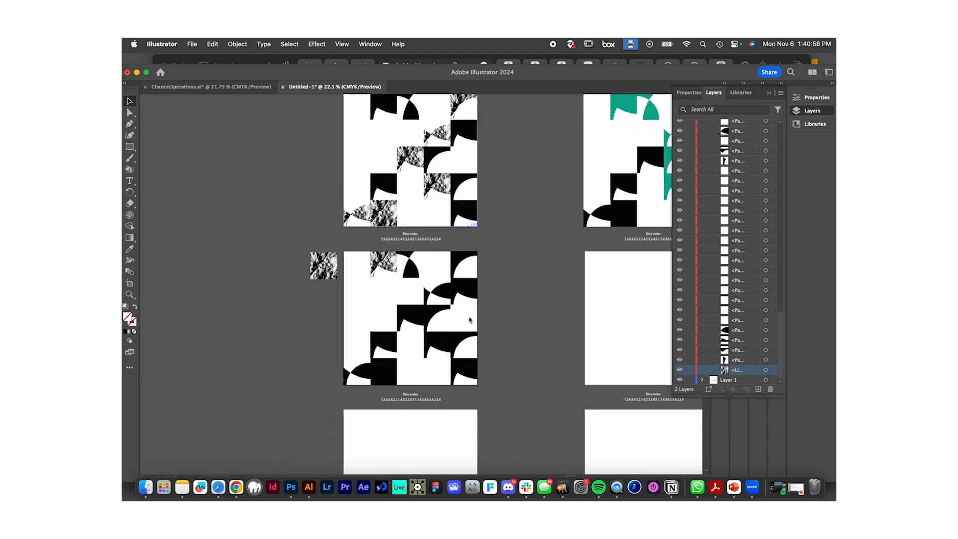
pyautogui.scroll(-4, 470, 318)
pyautogui.scroll(10, 469, 318)
pyautogui.scroll(-1, 469, 318)
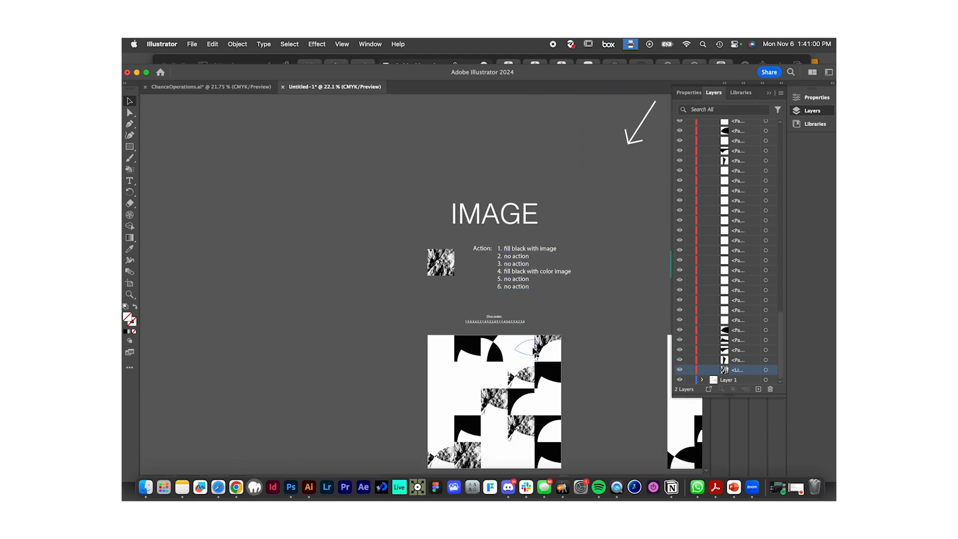
pyautogui.scroll(-6, 529, 335)
pyautogui.keyDown('alt'); pyautogui.scroll(-2, 529, 335); pyautogui.keyUp('alt')
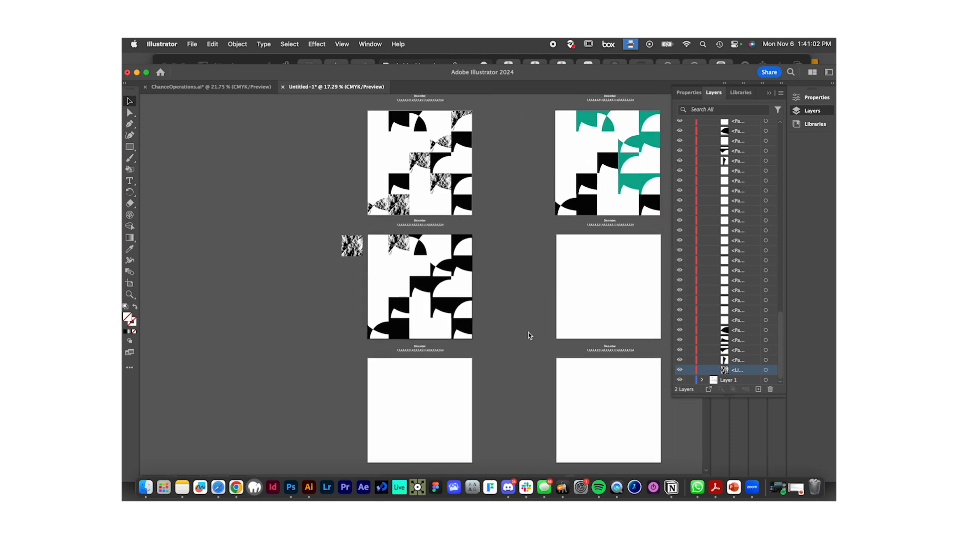
# Examine the COLOR action list, teal swatch and dice order against the tiles of the finished color composition.
pyautogui.scroll(5, 529, 335)
pyautogui.scroll(-1, 529, 335)
pyautogui.keyDown('alt'); pyautogui.scroll(3, 530, 335); pyautogui.keyUp('alt')
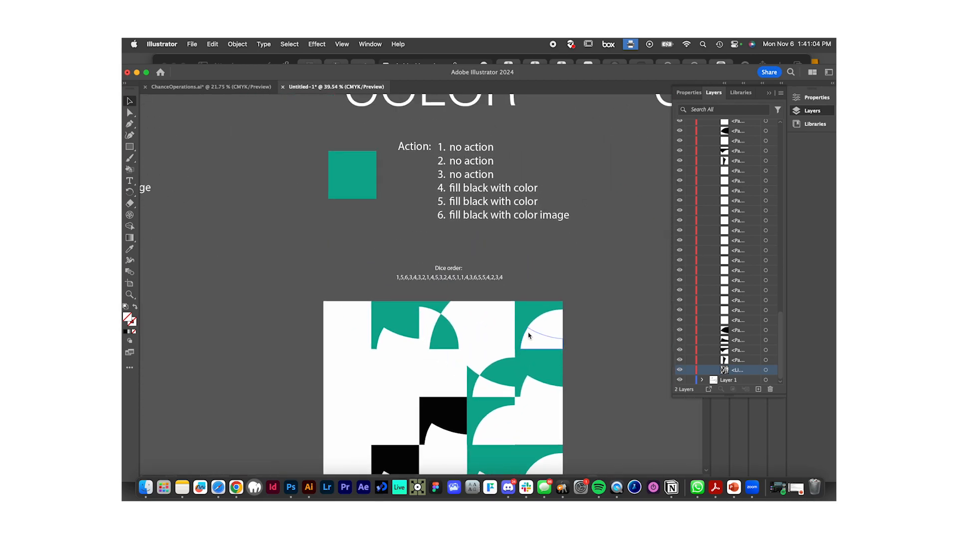
pyautogui.scroll(1, 547, 287)
pyautogui.hscroll(-1, 547, 286)
pyautogui.scroll(-1, 546, 286)
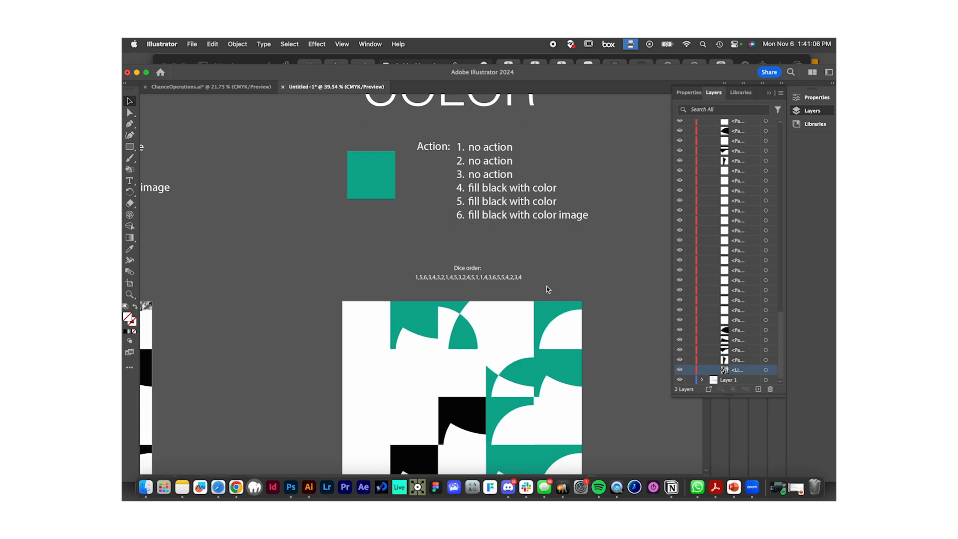
pyautogui.keyDown('alt'); pyautogui.scroll(-3, 547, 287); pyautogui.keyUp('alt')
pyautogui.keyDown('alt'); pyautogui.scroll(3, 546, 287); pyautogui.keyUp('alt')
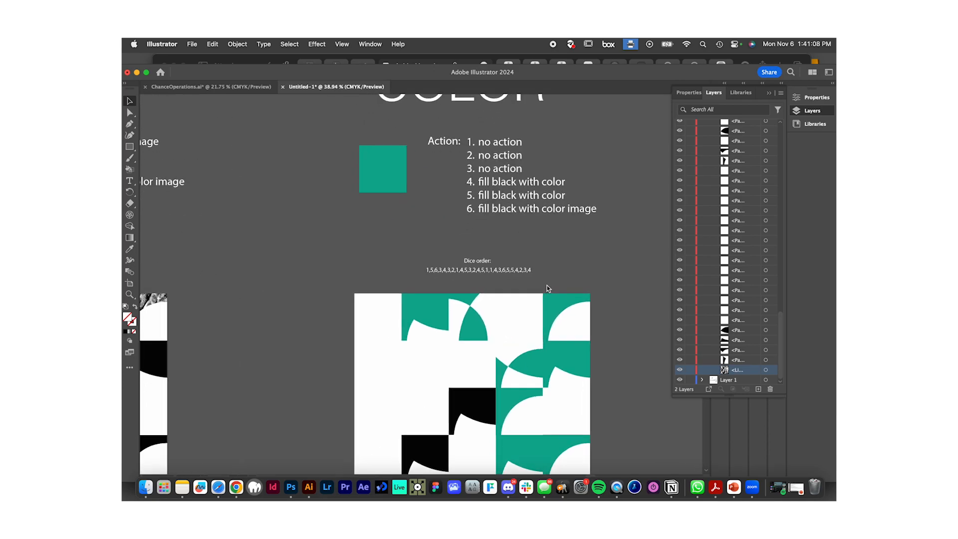
pyautogui.scroll(3, 547, 289)
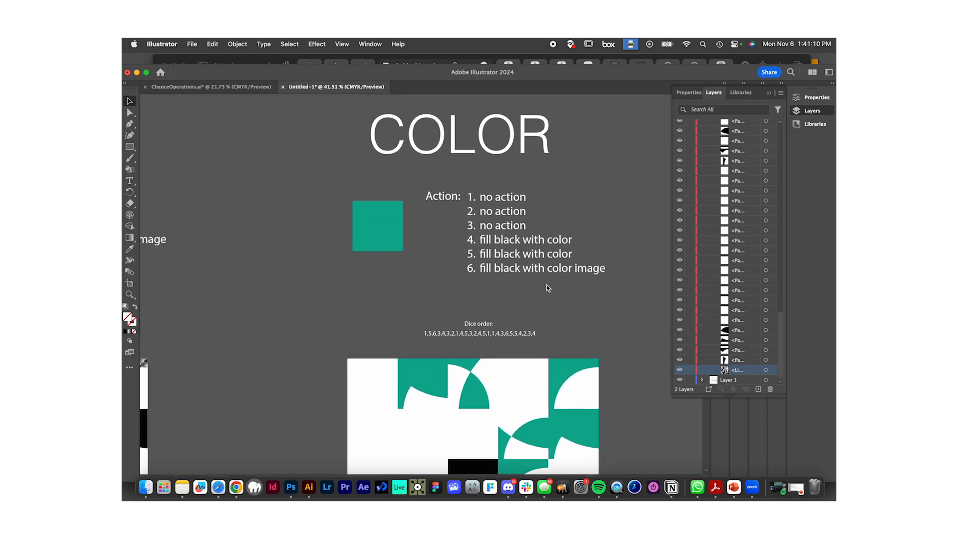
pyautogui.scroll(-1, 550, 272)
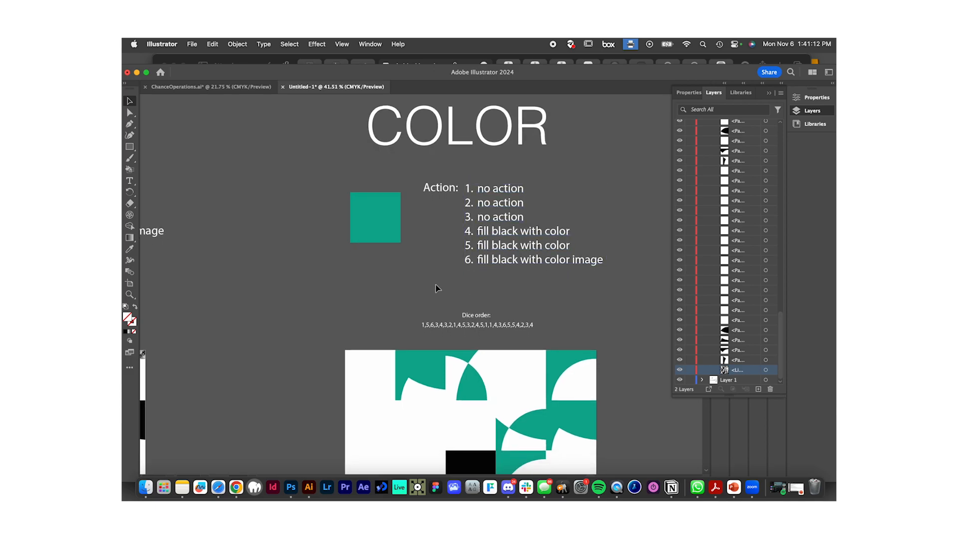
pyautogui.click(394, 240)
pyautogui.scroll(-3, 496, 379)
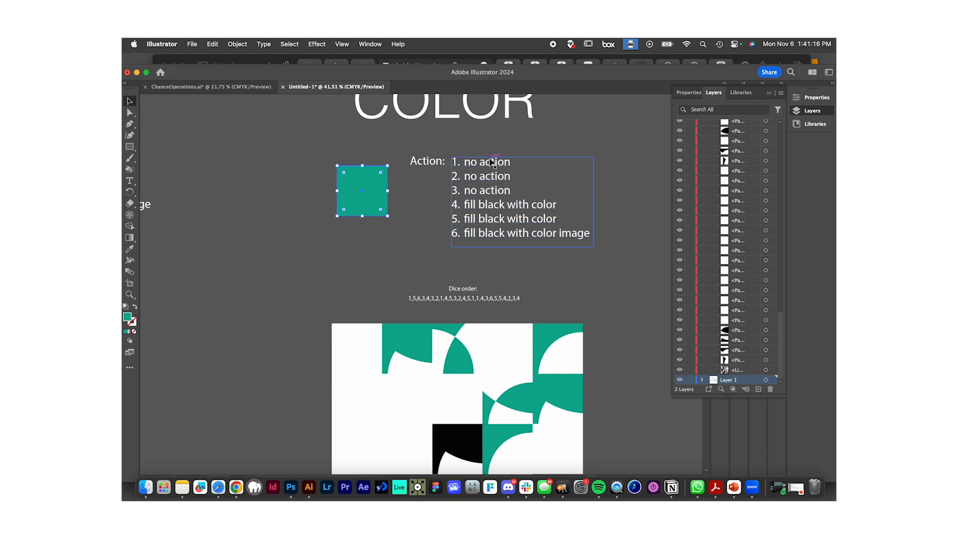
pyautogui.scroll(-10, 498, 240)
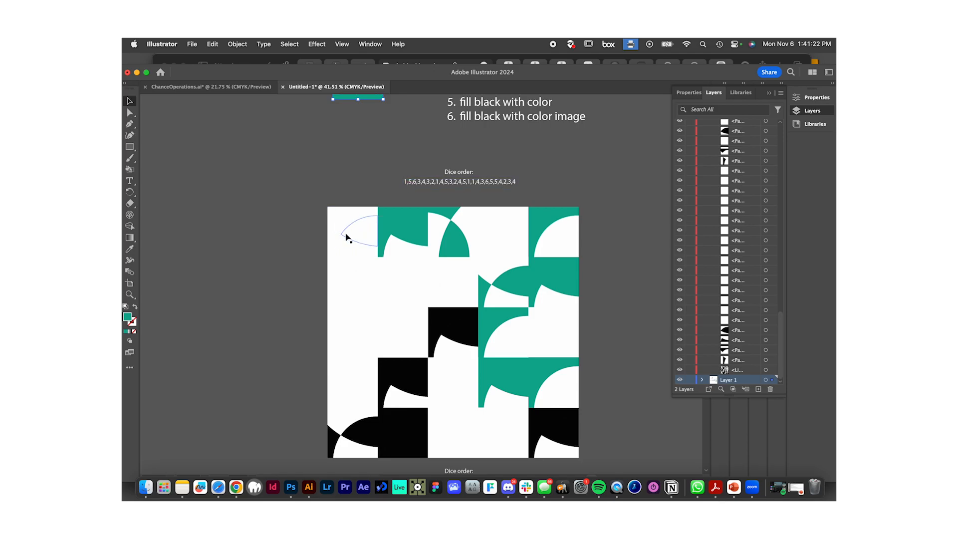
pyautogui.scroll(7, 346, 237)
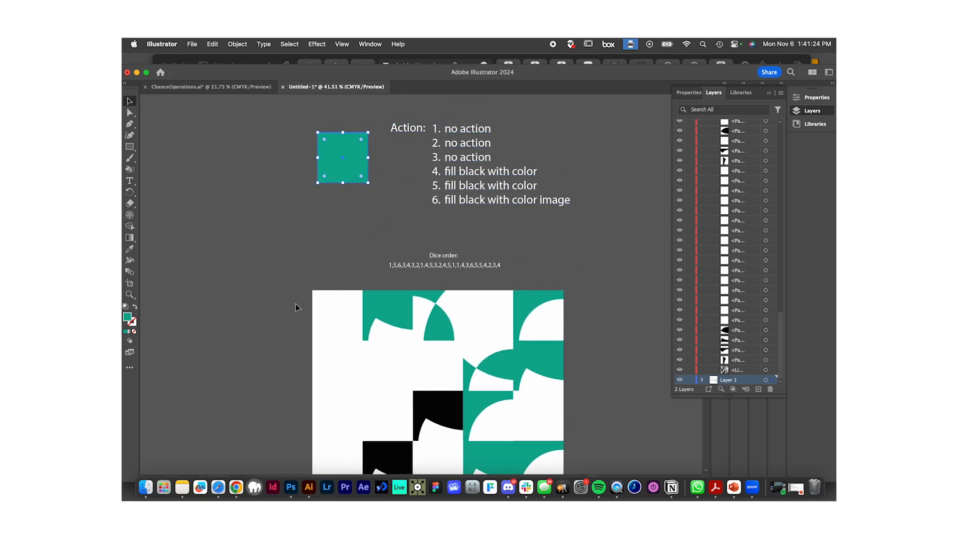
# Change item 6 of the COLOR action list to "fill black with color".
pyautogui.scroll(-15, 340, 335)
pyautogui.scroll(16, 367, 255)
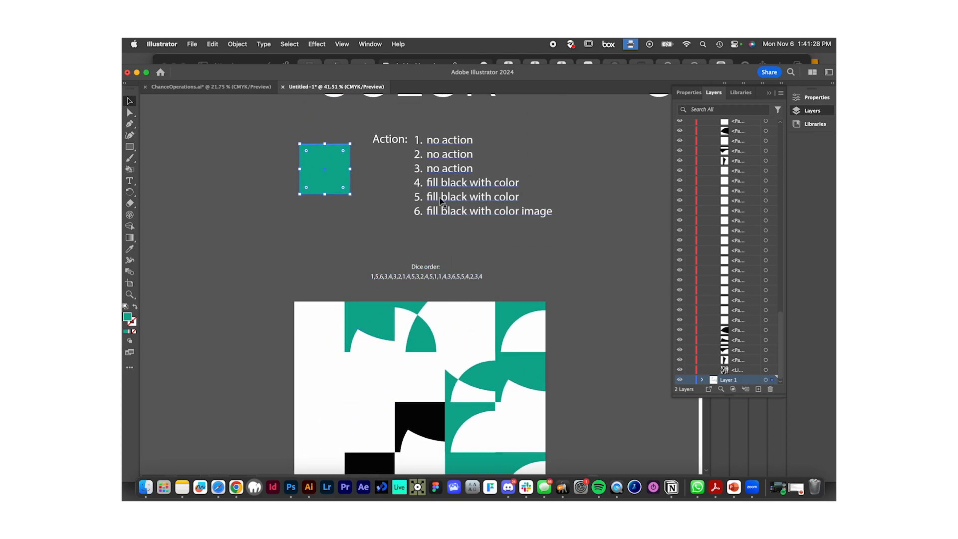
pyautogui.doubleClick(540, 216)
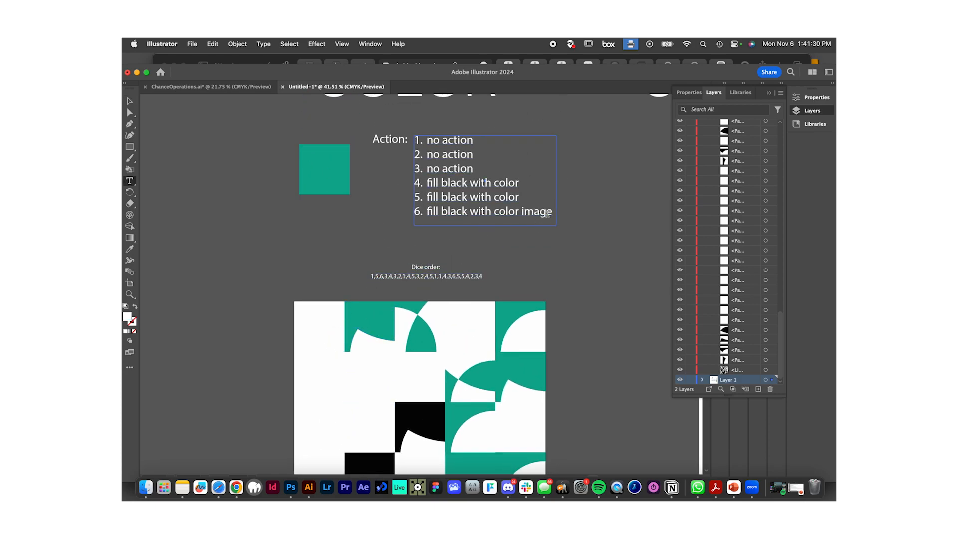
pyautogui.click(130, 101)
pyautogui.click(248, 274)
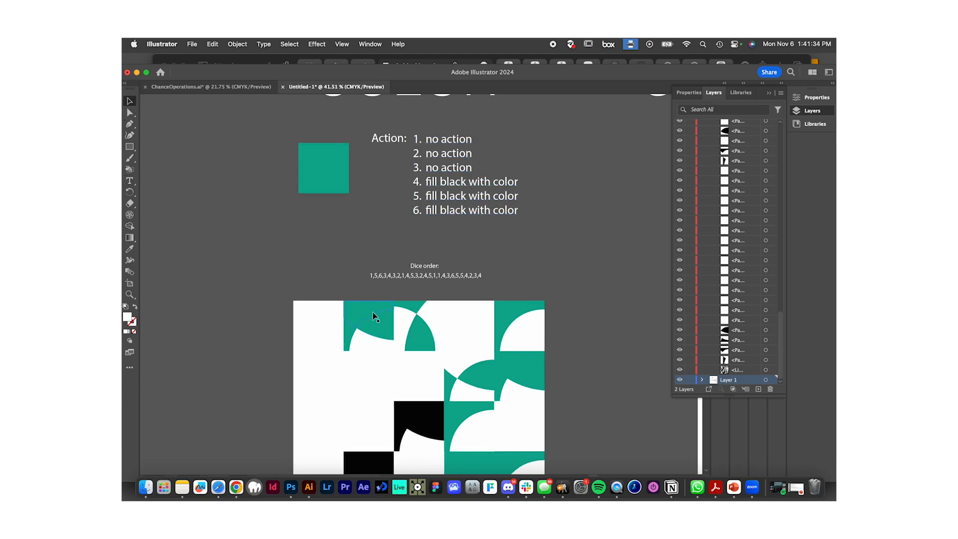
# Copy the ORIGINAL black-and-white design onto the blank artboard directly below the finished COLOR composition.
pyautogui.scroll(-8, 366, 355)
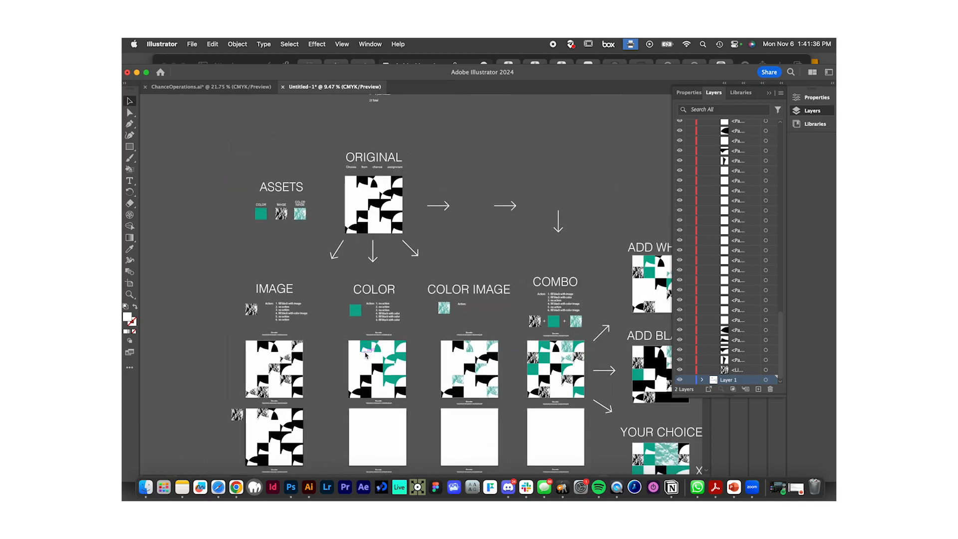
pyautogui.moveTo(363, 156); pyautogui.dragTo(447, 215)
pyautogui.scroll(-3, 445, 217)
pyautogui.moveTo(430, 149); pyautogui.dragTo(438, 378)
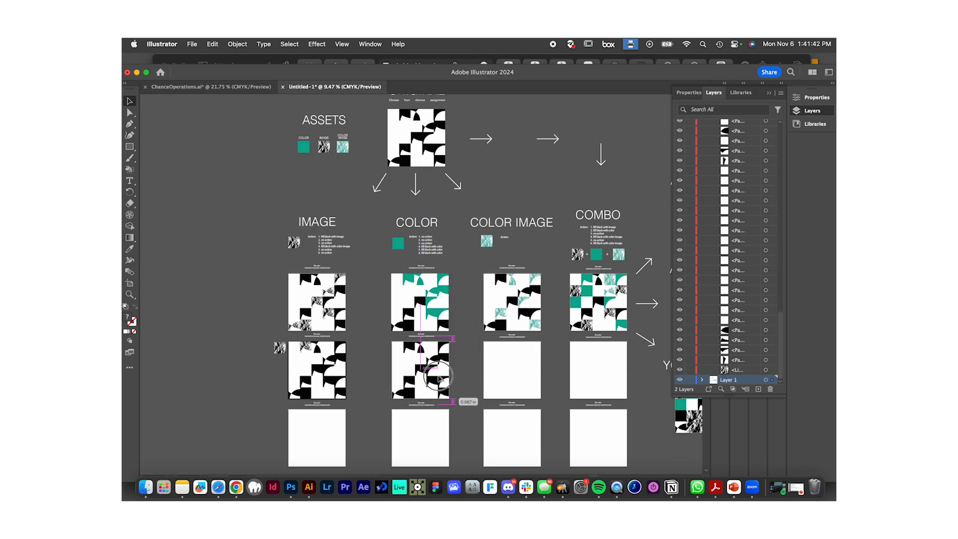
# Nudge the copied design into line with the COLOR artboard and inspect its edges and lower corner for alignment.
pyautogui.scroll(6, 437, 377)
pyautogui.scroll(-2, 437, 372)
pyautogui.hscroll(-2, 436, 372)
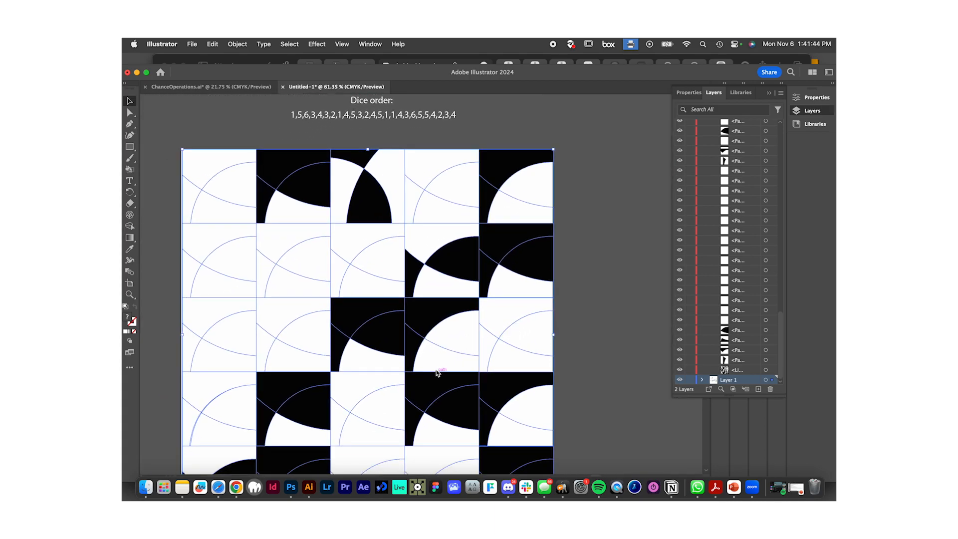
pyautogui.moveTo(245, 190); pyautogui.dragTo(243, 190)
pyautogui.click(587, 306)
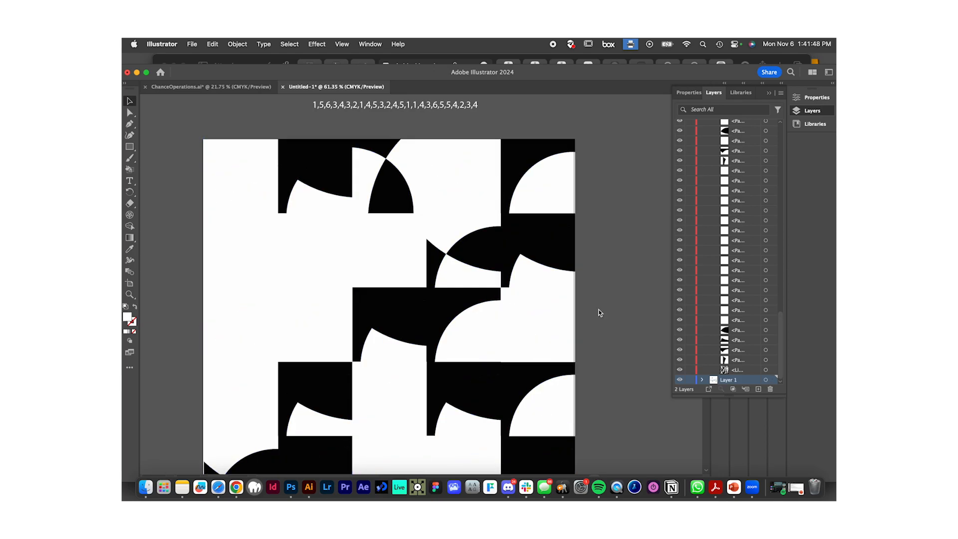
pyautogui.scroll(-3, 561, 283)
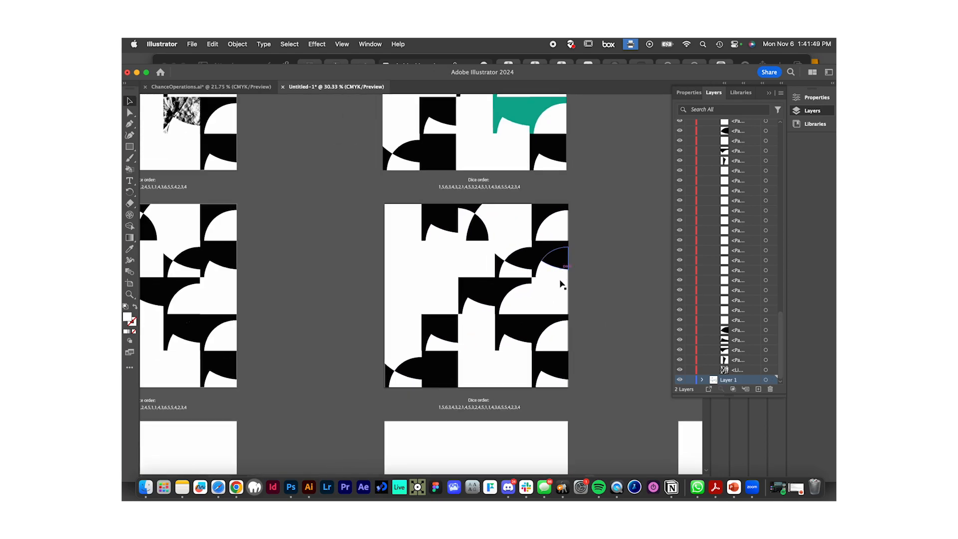
pyautogui.click(397, 316)
pyautogui.scroll(4, 394, 314)
pyautogui.scroll(3, 399, 350)
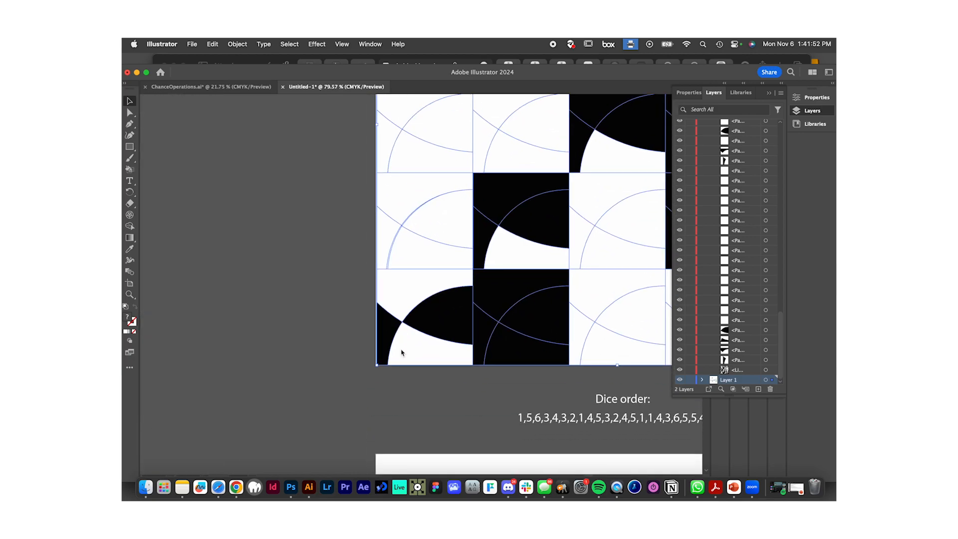
pyautogui.click(324, 341)
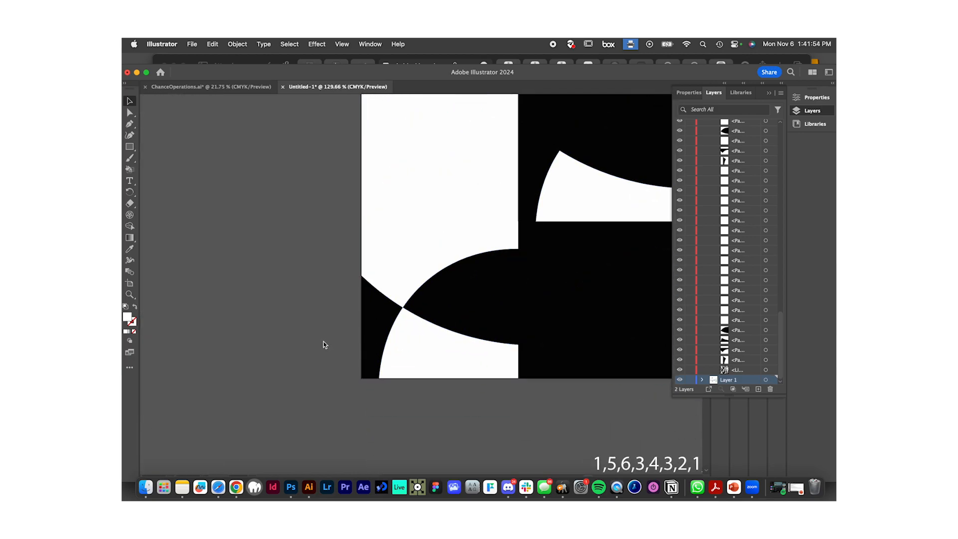
pyautogui.scroll(-9, 324, 341)
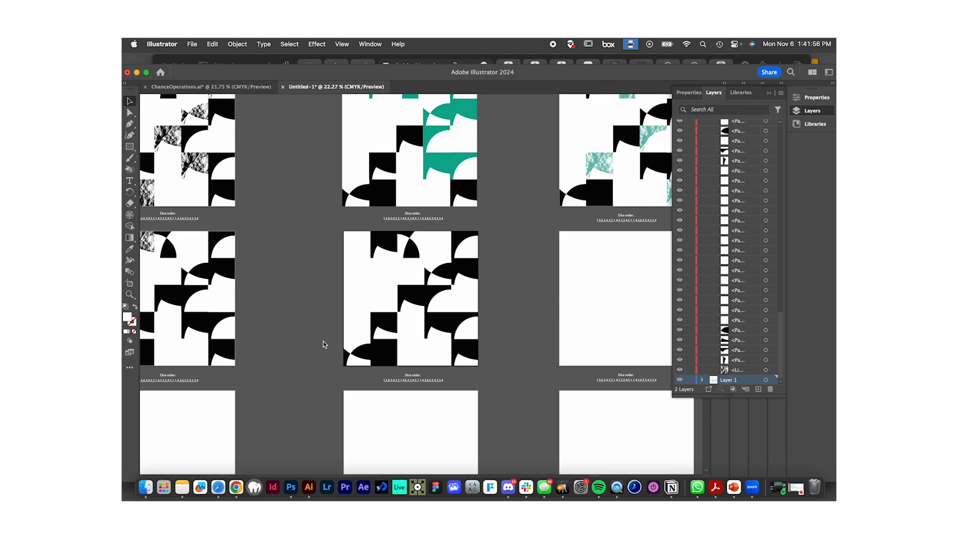
pyautogui.scroll(3, 392, 237)
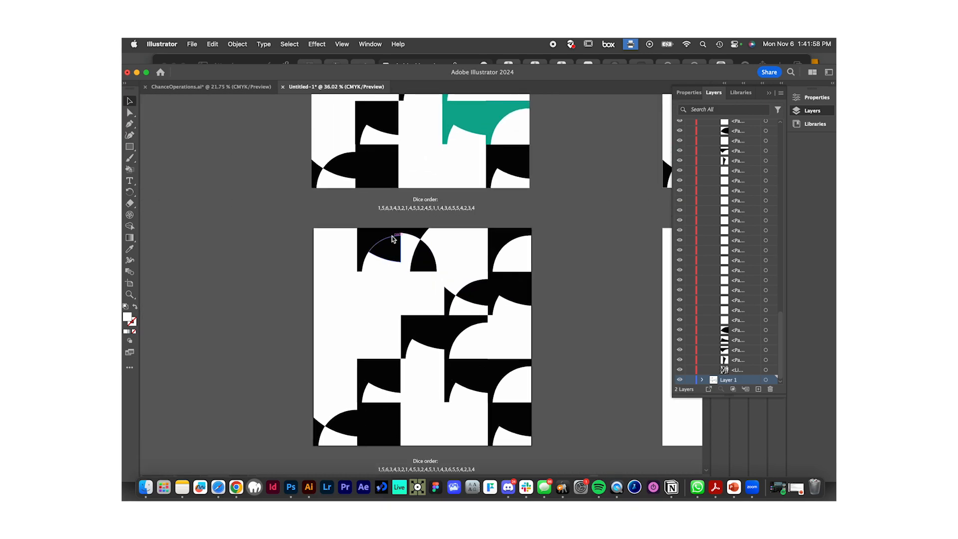
# Place a copy of the teal COLOR swatch beside the new black-and-white composition.
pyautogui.scroll(-6, 392, 238)
pyautogui.moveTo(382, 132); pyautogui.dragTo(360, 277)
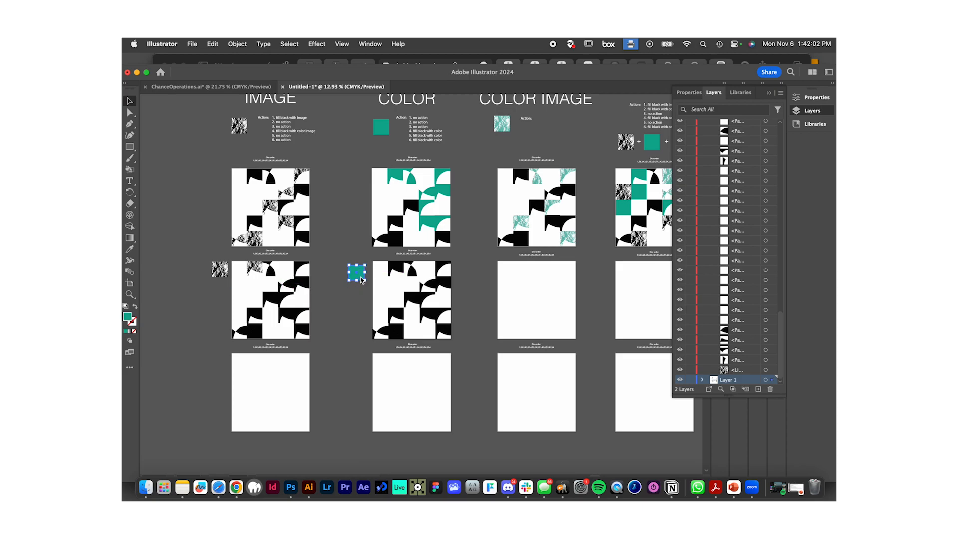
pyautogui.scroll(5, 360, 279)
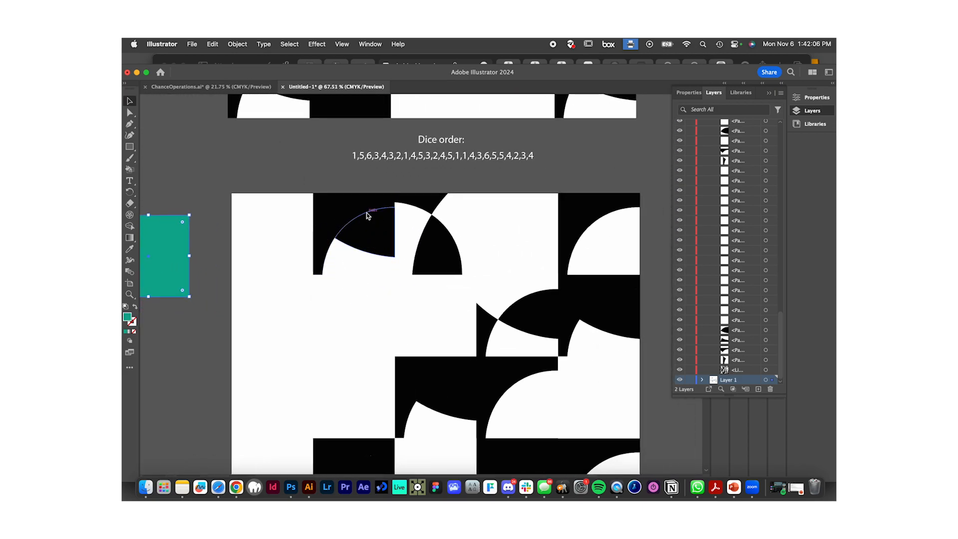
pyautogui.hscroll(-2, 333, 241)
# Select the black shapes in the second top-row tile and fill them with teal sampled from the copied swatch.
pyautogui.click(355, 165)
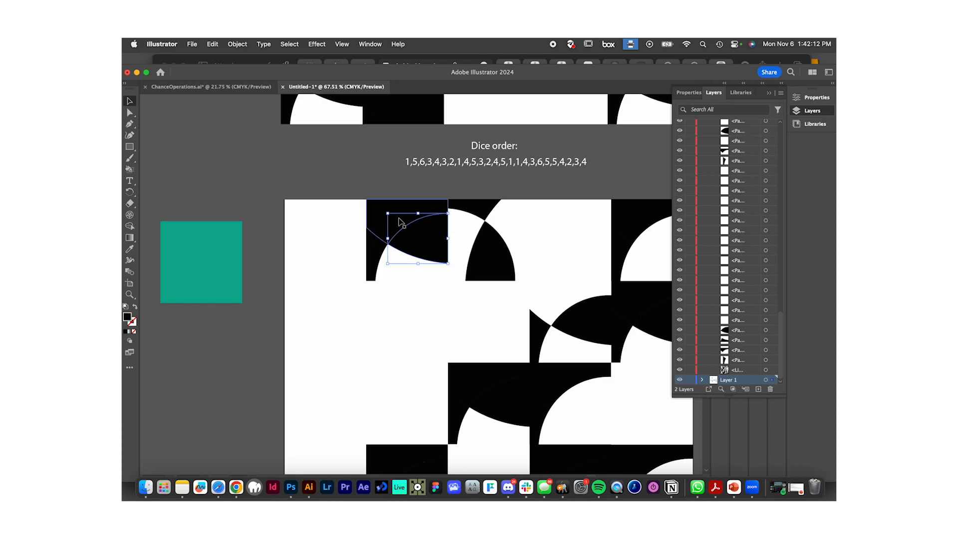
pyautogui.click(385, 206)
pyautogui.click(376, 249)
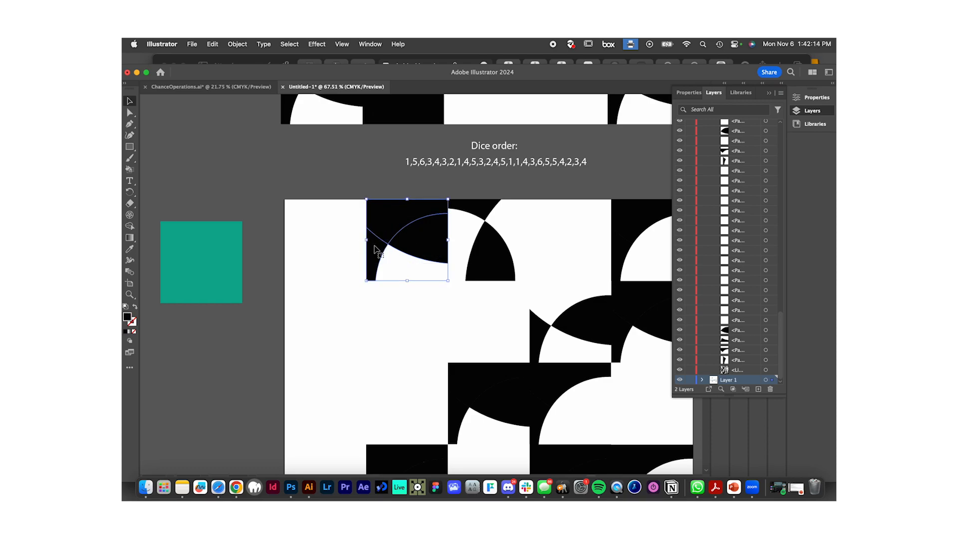
pyautogui.click(130, 250)
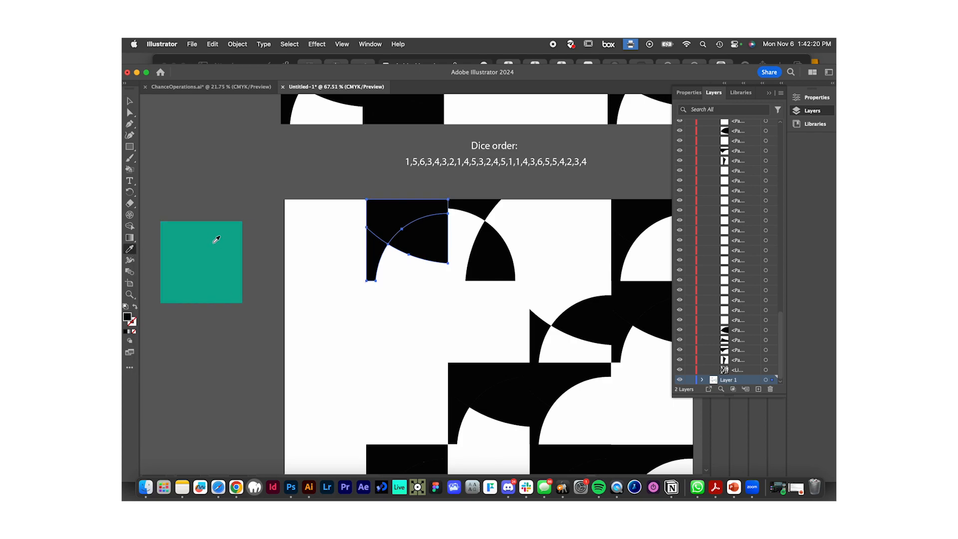
pyautogui.click(219, 233)
pyautogui.click(130, 101)
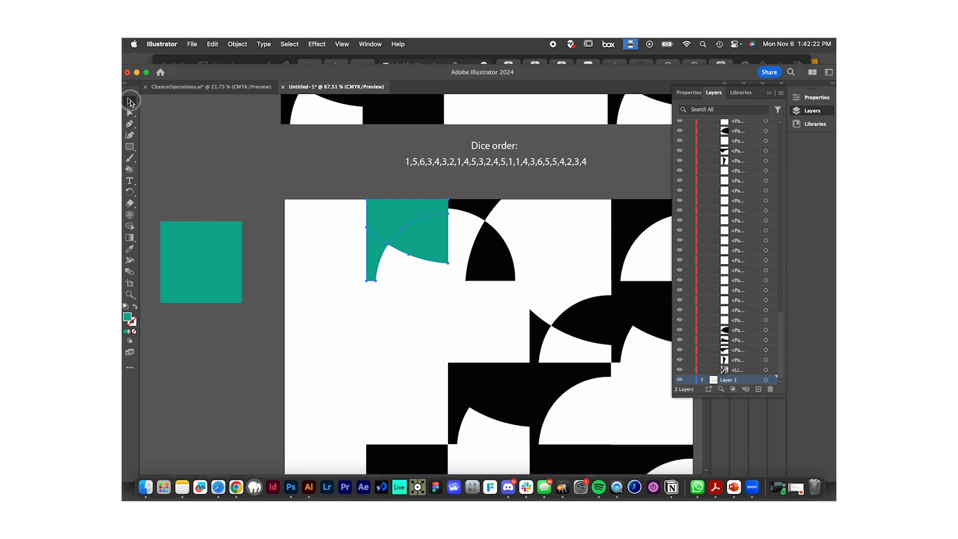
pyautogui.click(205, 150)
# Fill the black shapes in the third tile of the third row with teal sampled from the swatch.
pyautogui.scroll(-2, 261, 196)
pyautogui.hscroll(2, 262, 196)
pyautogui.scroll(-3, 262, 196)
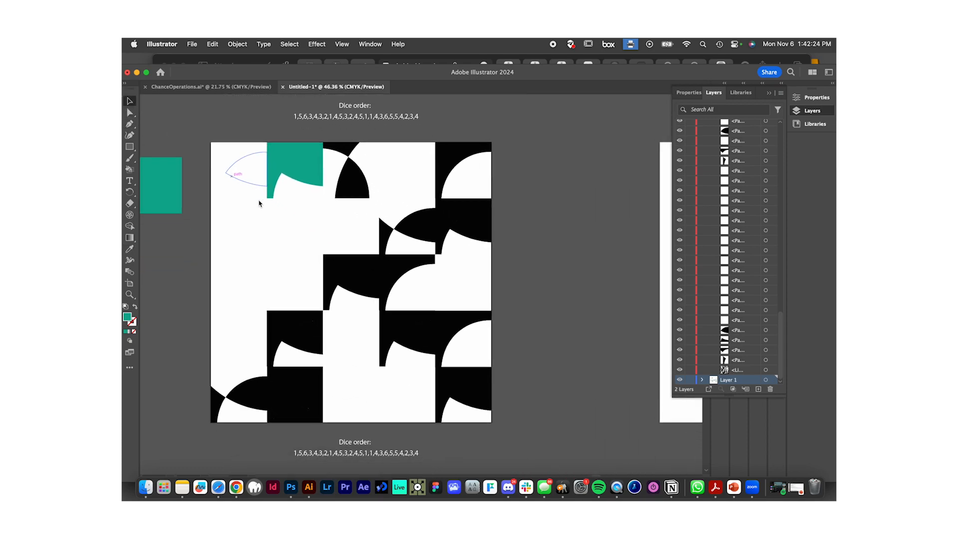
pyautogui.click(332, 262)
pyautogui.keyDown('shift'); pyautogui.click(326, 258); pyautogui.keyUp('shift')
pyautogui.keyDown('shift'); pyautogui.click(325, 287); pyautogui.keyUp('shift')
pyautogui.press('i')
pyautogui.click(160, 180)
pyautogui.press('v')
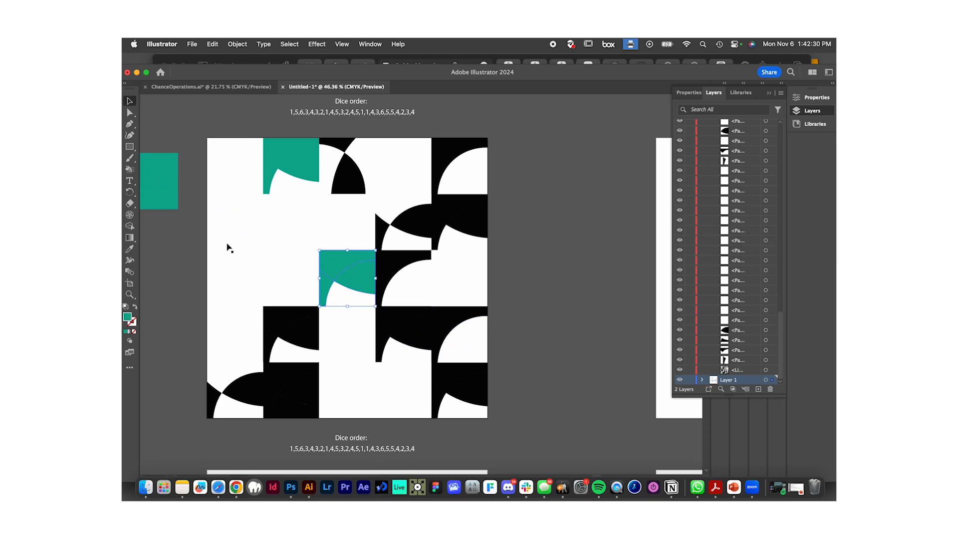
pyautogui.click(529, 258)
pyautogui.scroll(-2, 528, 265)
pyautogui.scroll(2, 527, 269)
pyautogui.hscroll(-1, 527, 269)
pyautogui.press('super+z')
pyautogui.press('super+shift+z')
pyautogui.click(600, 356)
# Examine the COLOR IMAGE swatch, Action label, dice order and finished composition alongside the COLOR and COMBO sections.
pyautogui.scroll(-3, 600, 357)
pyautogui.hscroll(2, 596, 358)
pyautogui.scroll(3, 596, 358)
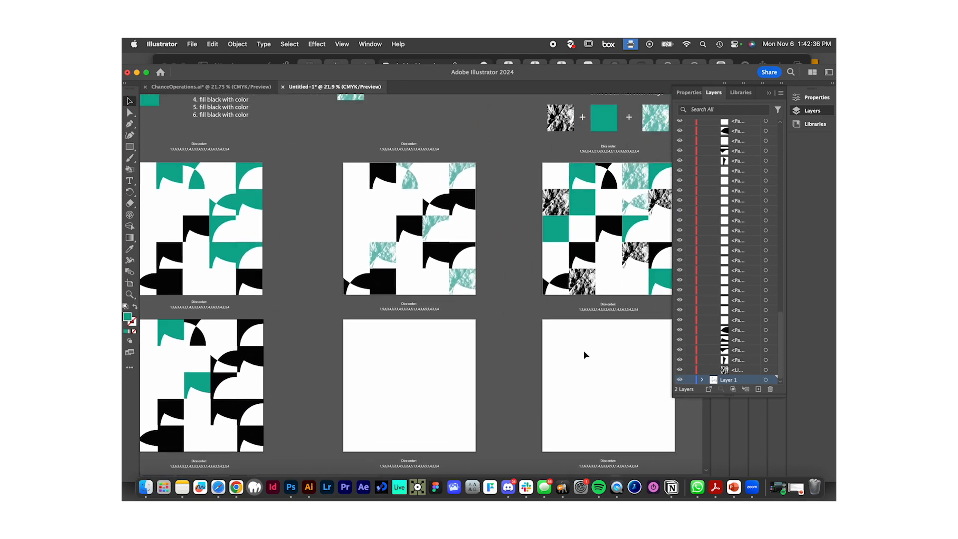
pyautogui.scroll(2, 532, 330)
pyautogui.scroll(-1, 532, 329)
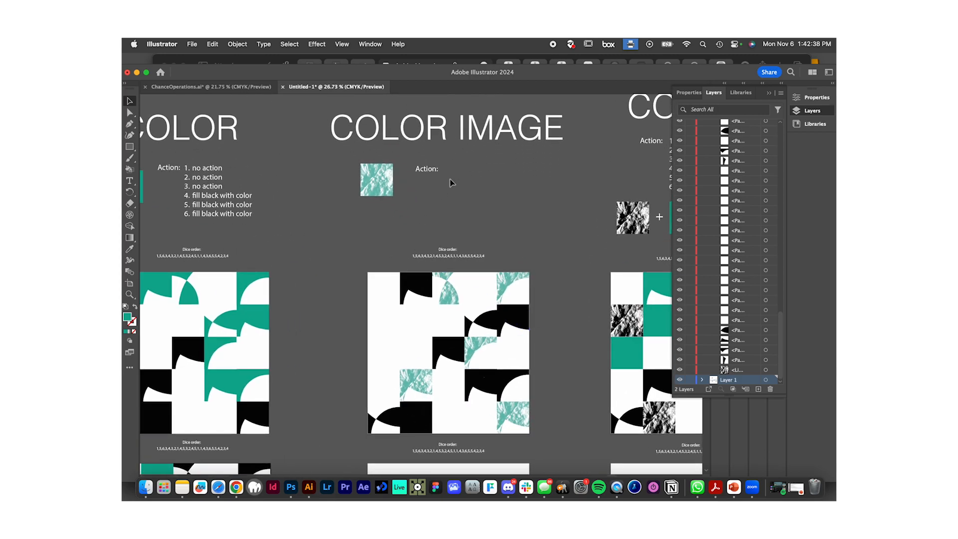
pyautogui.hscroll(-10, 376, 187)
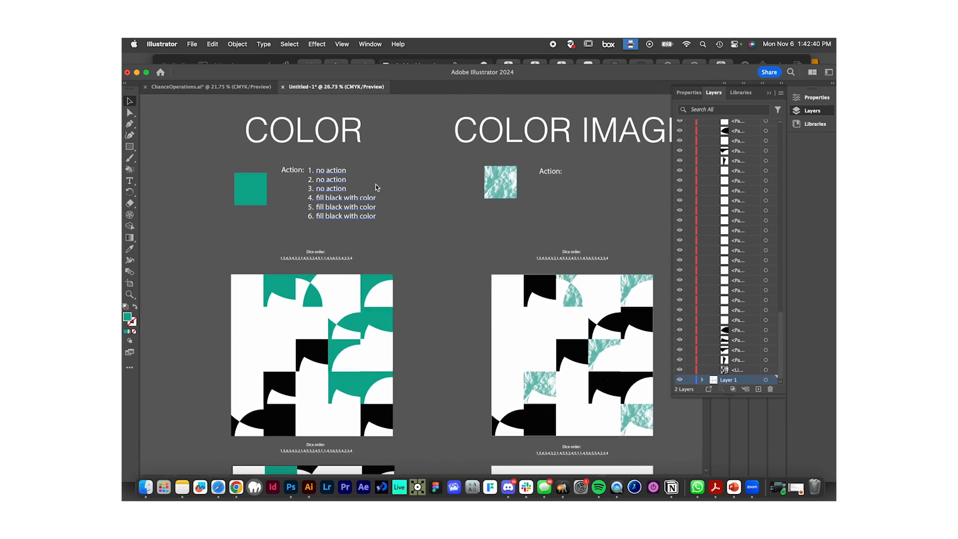
pyautogui.hscroll(15, 345, 219)
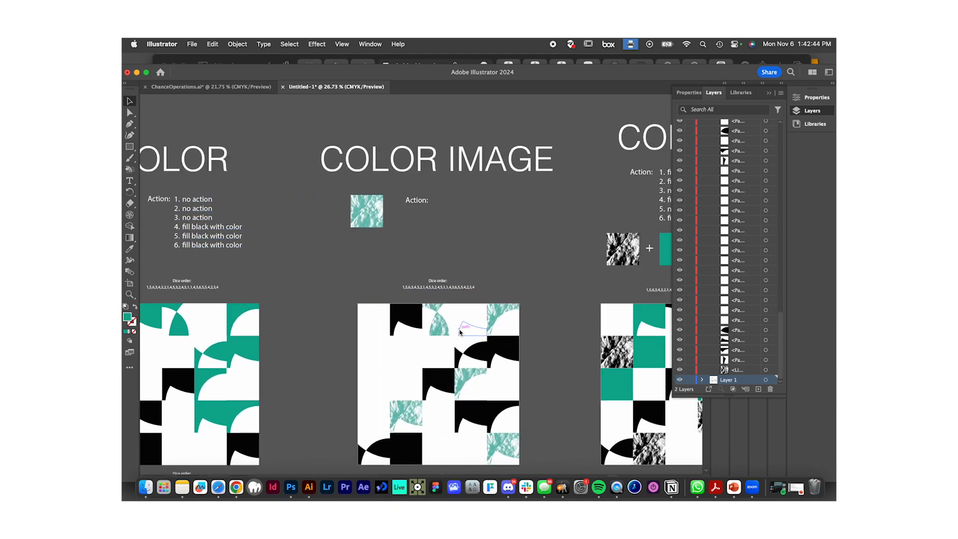
pyautogui.scroll(3, 463, 299)
pyautogui.scroll(-2, 459, 384)
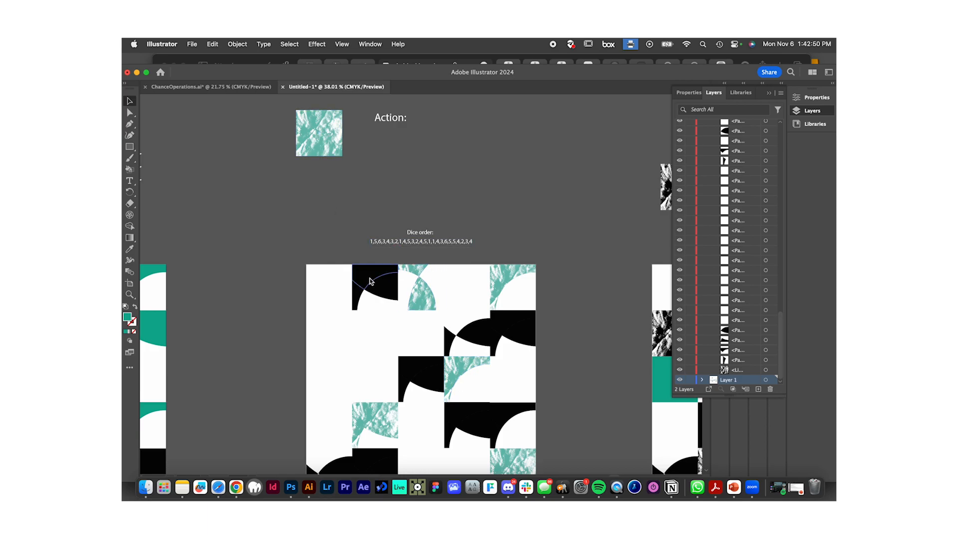
pyautogui.hscroll(8, 370, 278)
pyautogui.scroll(-4, 370, 278)
pyautogui.hscroll(-9, 373, 282)
pyautogui.scroll(5, 373, 282)
pyautogui.scroll(-2, 376, 284)
pyautogui.hscroll(-4, 413, 262)
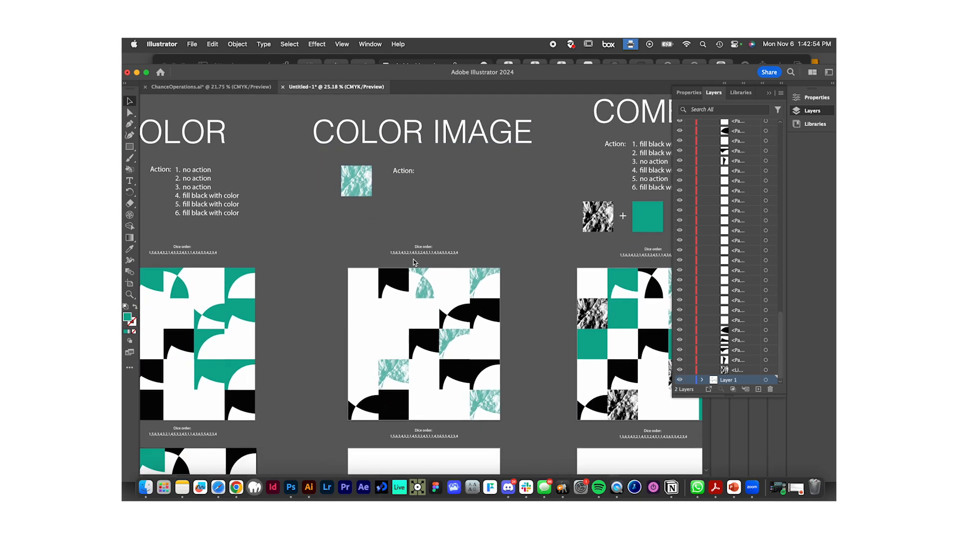
# Copy the COLOR action list beside the COLOR IMAGE Action label and change items 4 to 6 to "fill black with color image".
pyautogui.scroll(2, 413, 261)
pyautogui.moveTo(223, 234); pyautogui.dragTo(473, 237)
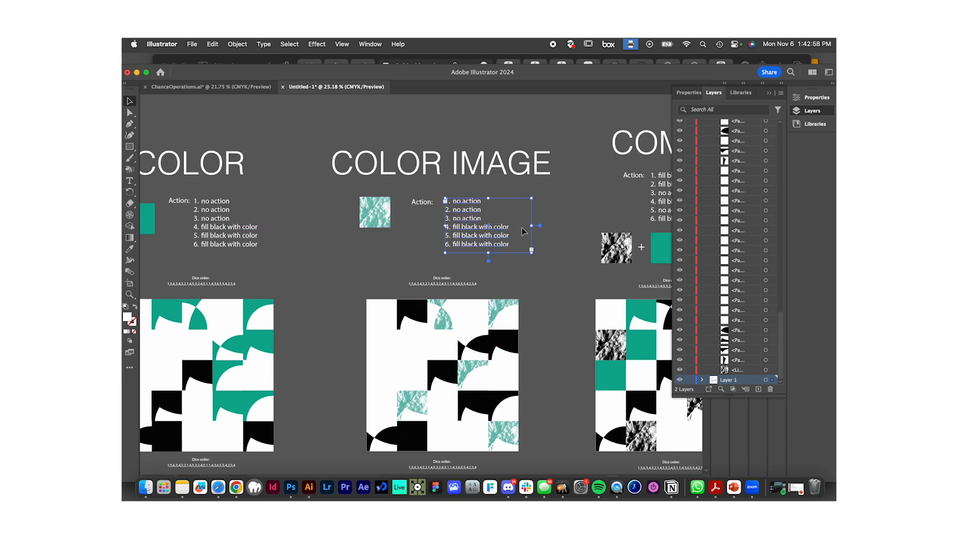
pyautogui.doubleClick(510, 234)
pyautogui.write('images')
pyautogui.press('BackSpace')
pyautogui.moveTo(531, 227); pyautogui.dragTo(453, 238)
pyautogui.write('fill black with color  image')
pyautogui.moveTo(511, 244); pyautogui.dragTo(445, 245)
pyautogui.write('fill black with color  image')
pyautogui.click(131, 103)
# Try the COMBO swatch row without the color-image swatch and its plus sign.
pyautogui.hscroll(10, 387, 261)
pyautogui.scroll(3, 387, 260)
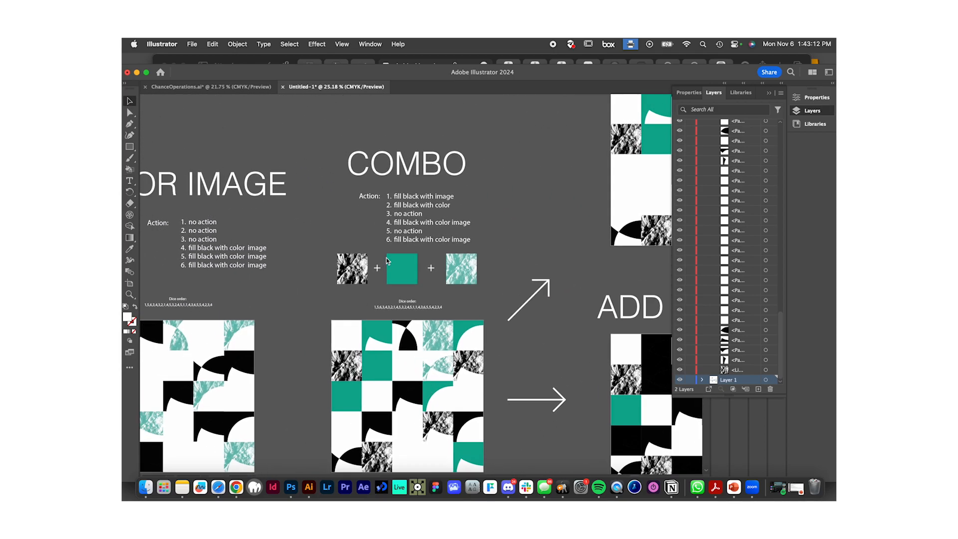
pyautogui.scroll(1, 386, 260)
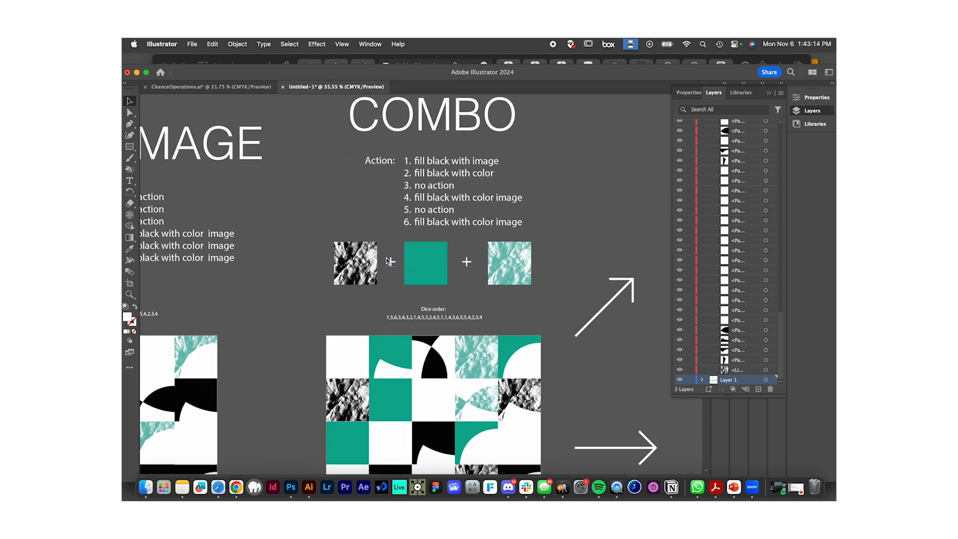
pyautogui.moveTo(562, 293); pyautogui.dragTo(465, 249)
pyautogui.press('Delete')
pyautogui.click(357, 260)
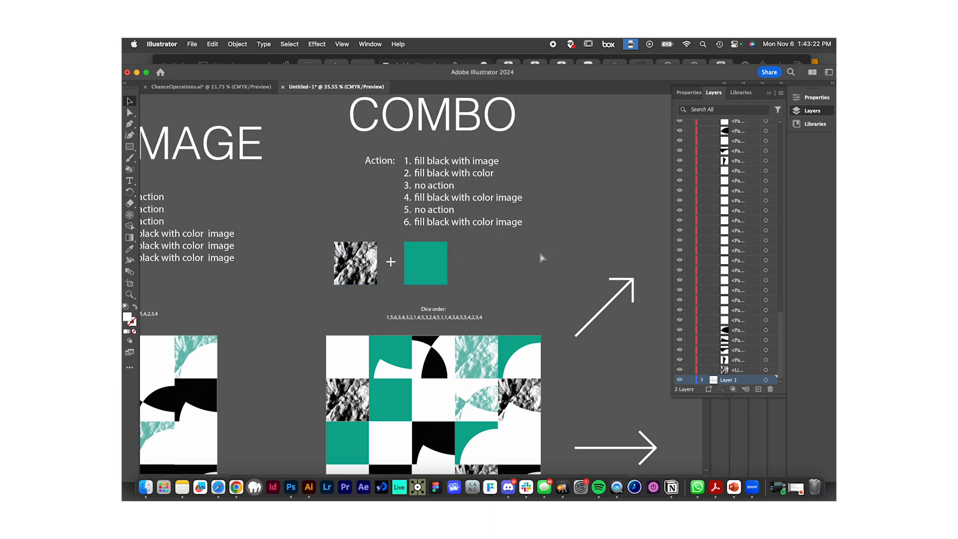
pyautogui.press('super+z')
pyautogui.click(277, 289)
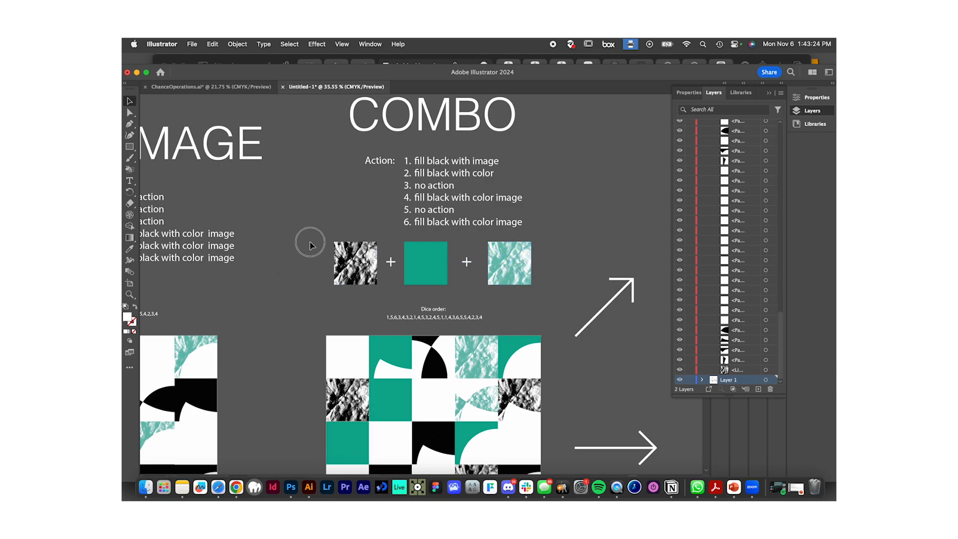
# Try the COMBO swatch row without the black-and-white image swatch and the plus sign next to it.
pyautogui.click(366, 246)
pyautogui.press('Delete')
pyautogui.press('super+z')
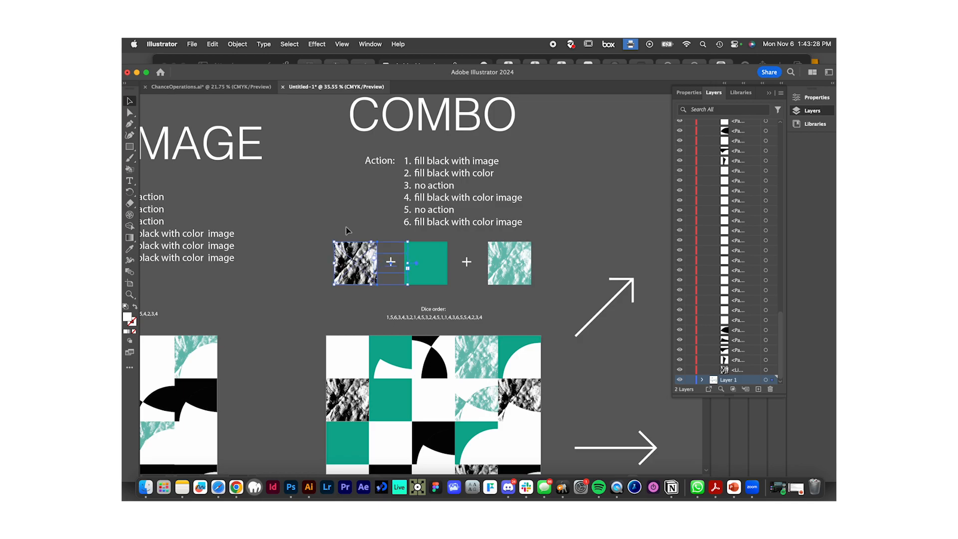
pyautogui.click(594, 220)
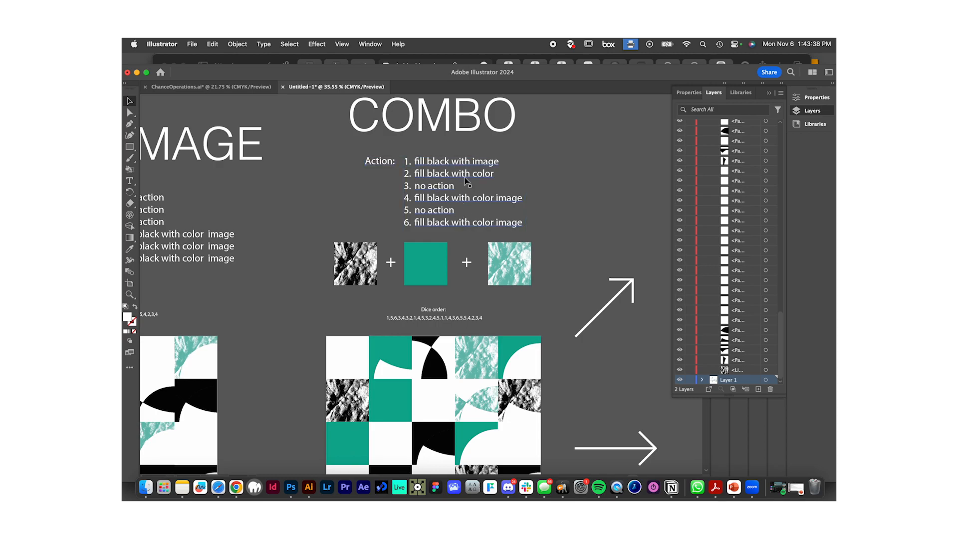
pyautogui.scroll(-5, 464, 225)
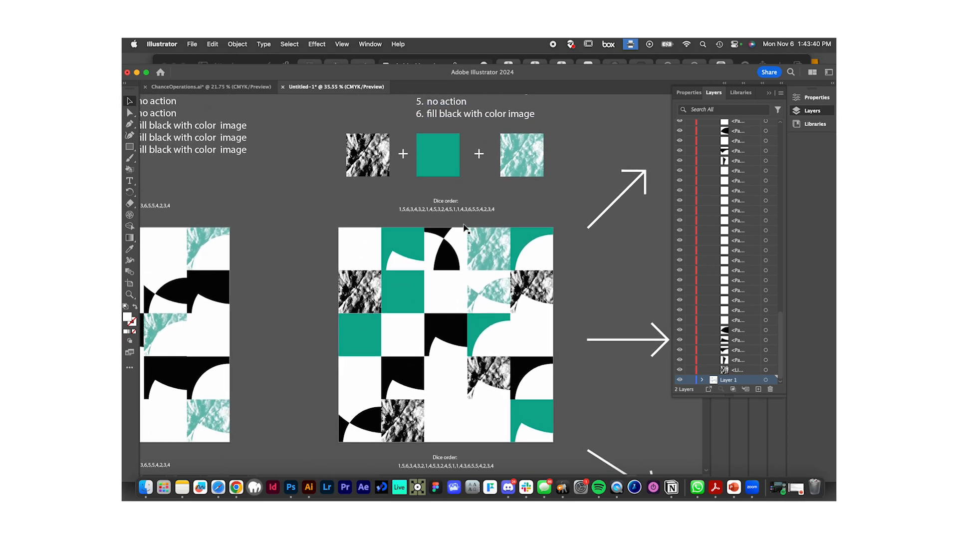
pyautogui.scroll(5, 464, 225)
pyautogui.hscroll(-3, 463, 224)
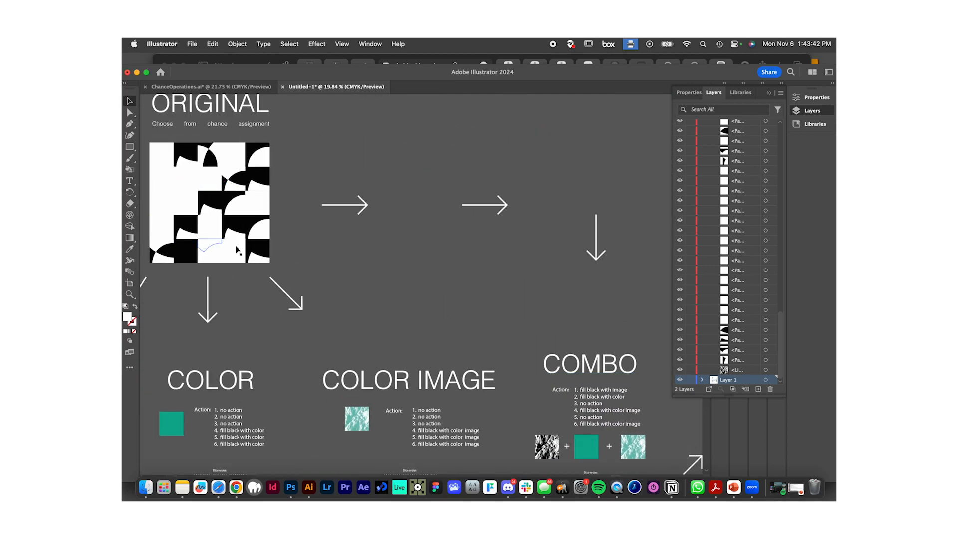
# Examine the COMBO section's actions, three swatches, dice order and finished composition, and the blank squares below it.
pyautogui.scroll(-5, 267, 259)
pyautogui.hscroll(2, 268, 260)
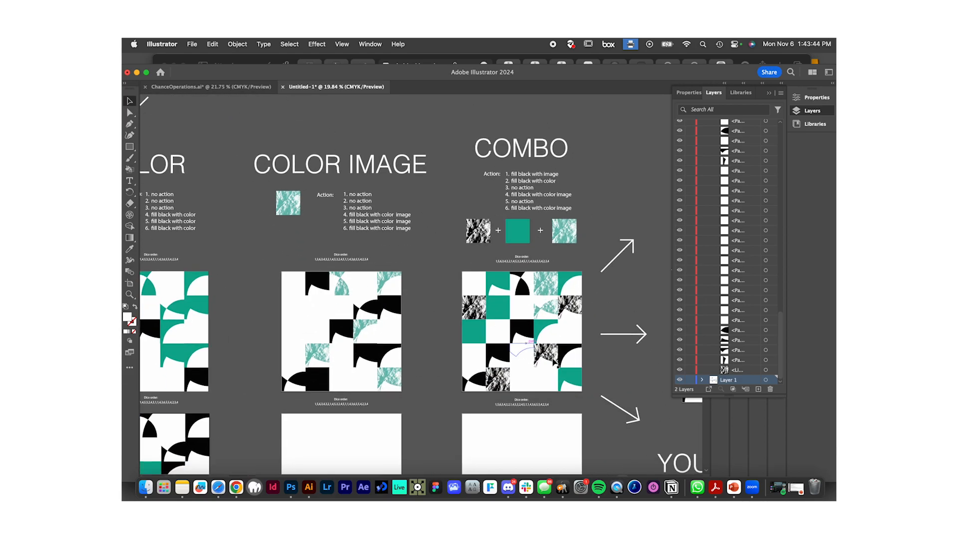
pyautogui.scroll(2, 554, 376)
pyautogui.scroll(4, 554, 376)
pyautogui.scroll(2, 554, 376)
pyautogui.hscroll(-1, 554, 376)
pyautogui.scroll(2, 553, 374)
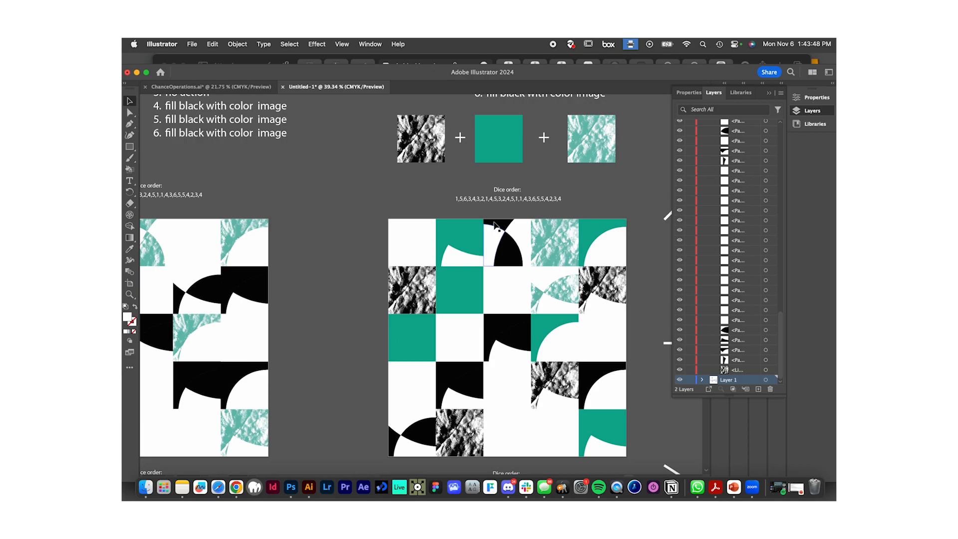
pyautogui.scroll(2, 503, 212)
pyautogui.scroll(-5, 503, 212)
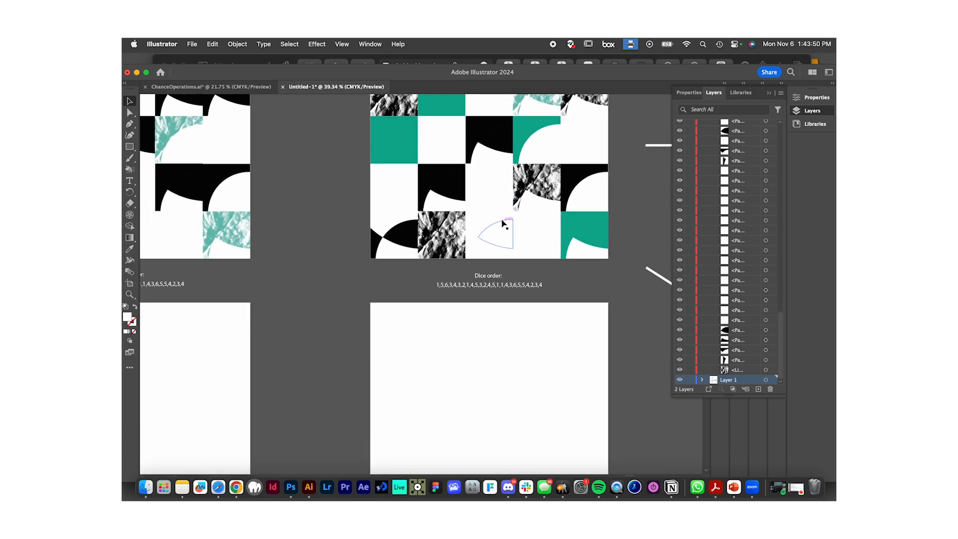
pyautogui.scroll(-2, 498, 337)
pyautogui.scroll(-3, 497, 377)
pyautogui.scroll(-3, 496, 376)
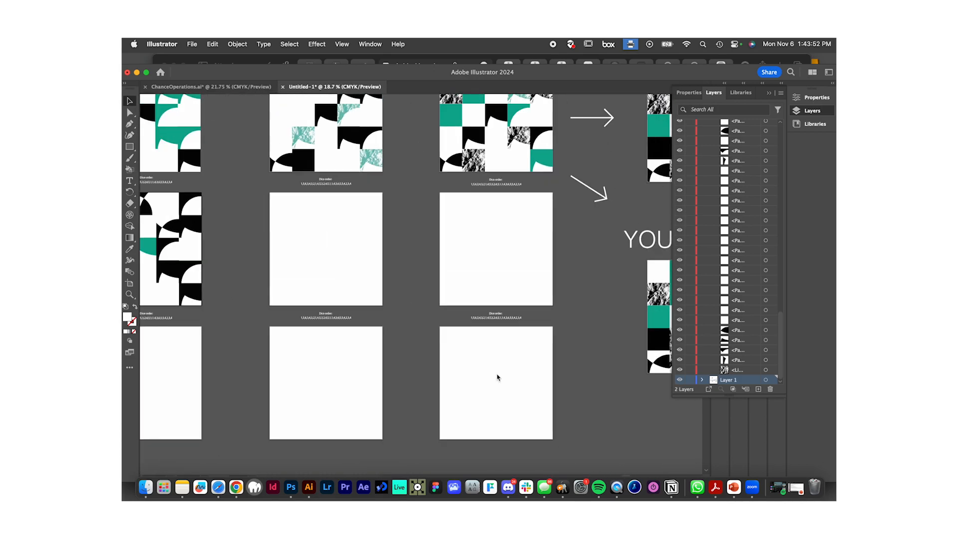
# Compare the ADD WHITE and ADD BLACK variations with the COMBO composition and action list they branch from.
pyautogui.scroll(3, 498, 231)
pyautogui.hscroll(5, 498, 230)
pyautogui.scroll(2, 496, 229)
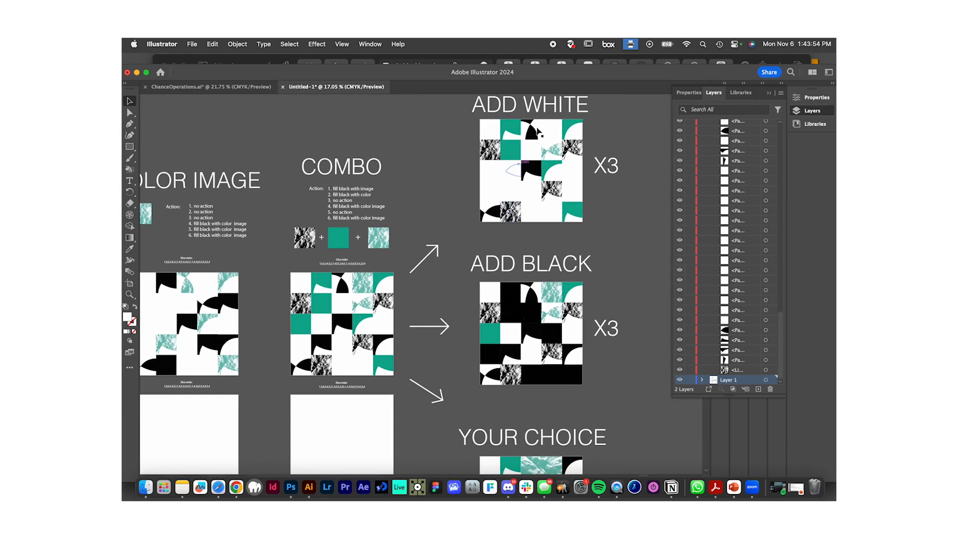
pyautogui.scroll(-4, 572, 263)
pyautogui.hscroll(-3, 469, 276)
pyautogui.hscroll(-3, 469, 276)
pyautogui.scroll(1, 484, 280)
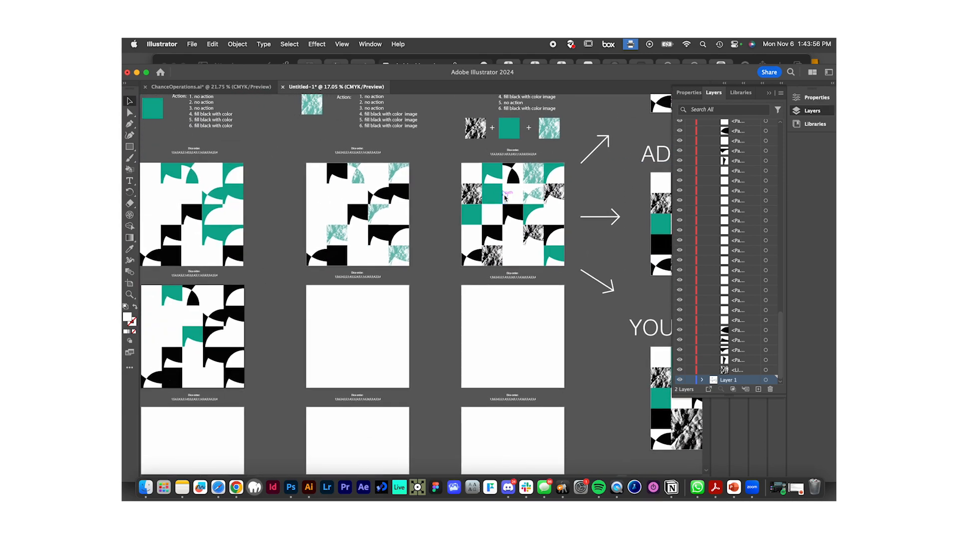
pyautogui.scroll(5, 519, 240)
pyautogui.hscroll(1, 519, 239)
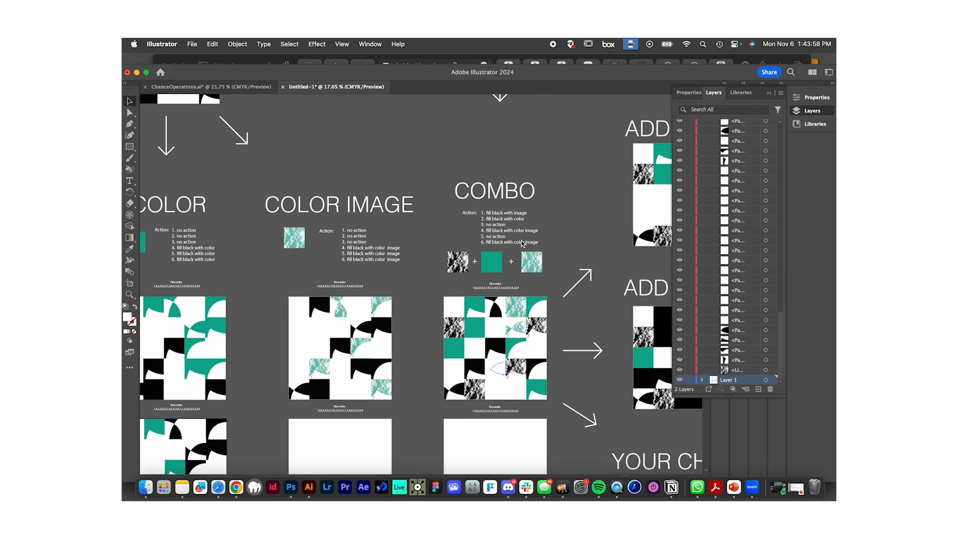
pyautogui.scroll(-3, 499, 240)
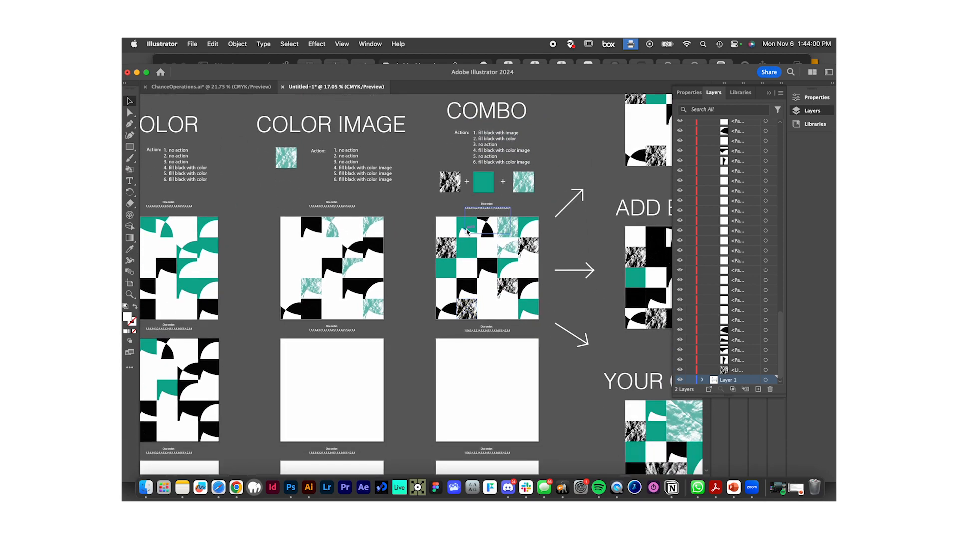
pyautogui.scroll(2, 449, 249)
pyautogui.hscroll(2, 449, 249)
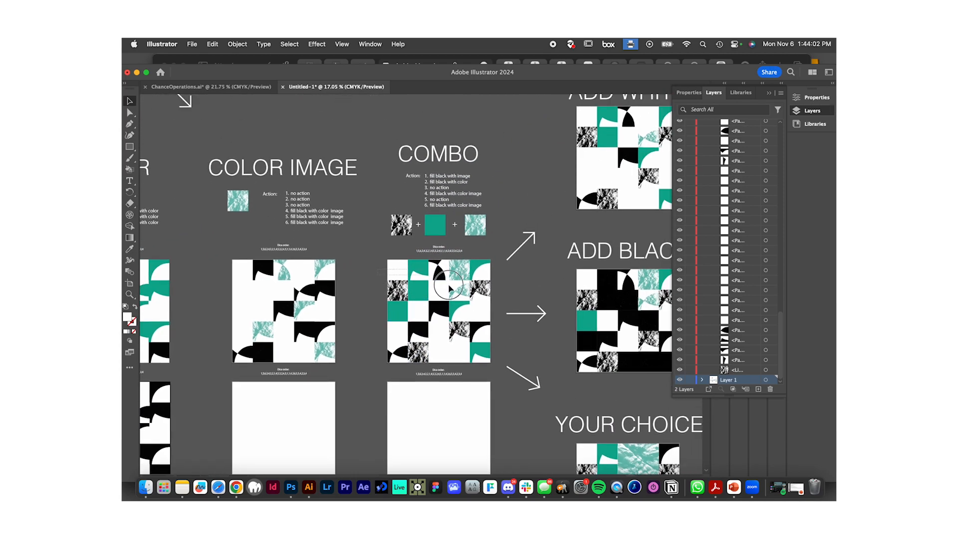
# Select the COMBO composition's shapes and its dice order text in turn, and clear the selection.
pyautogui.click(488, 361)
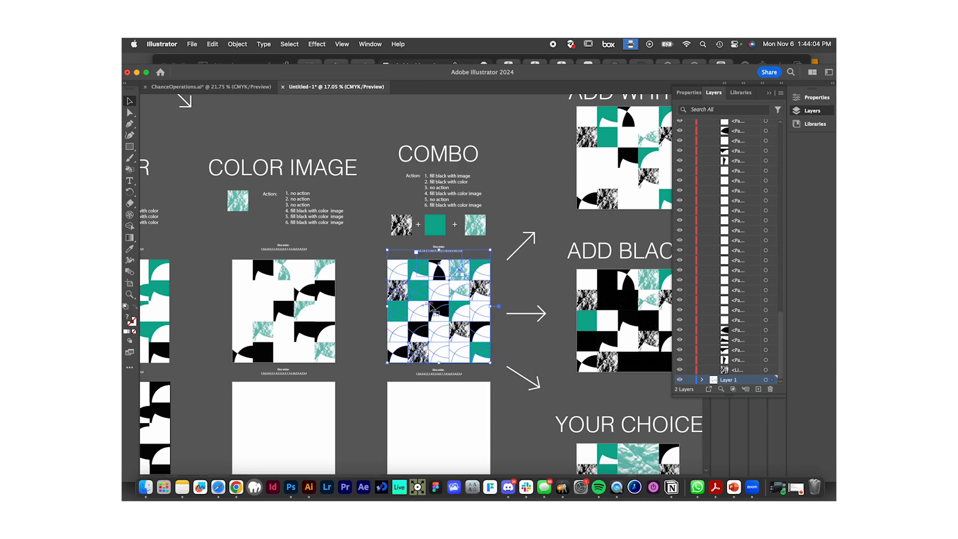
pyautogui.click(489, 247)
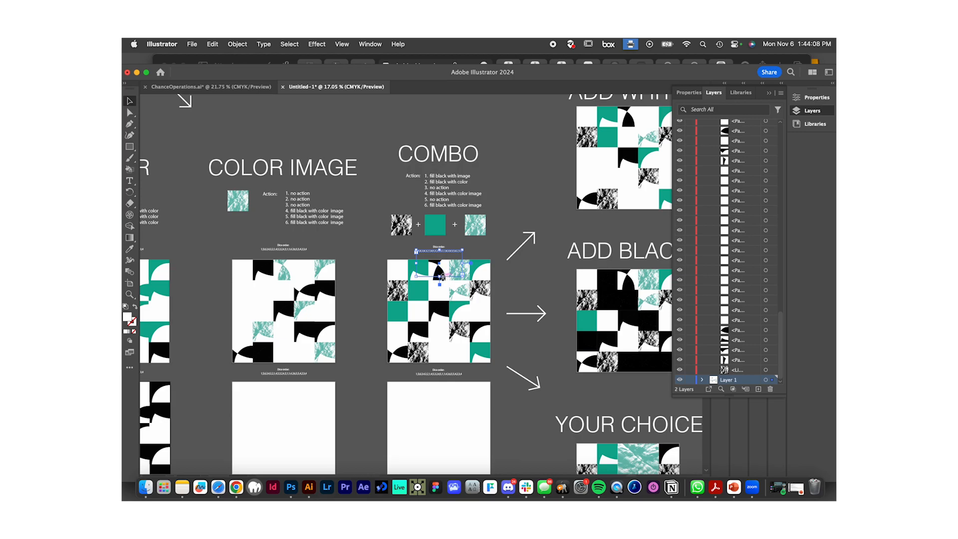
pyautogui.moveTo(441, 251); pyautogui.dragTo(442, 254)
pyautogui.click(480, 257)
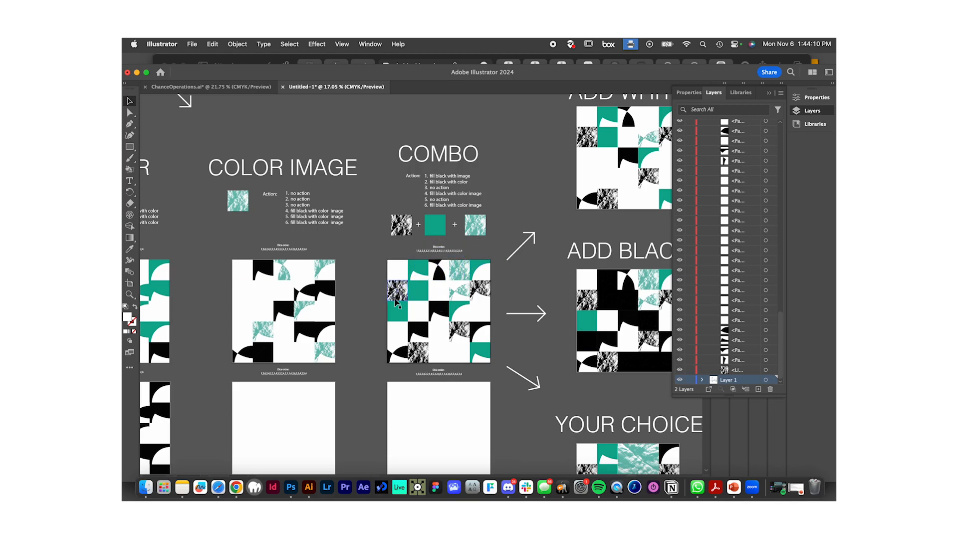
# Examine the ADD WHITE, ADD BLACK and YOUR CHOICE branches against the COMBO composition, finishing with a close look at ADD WHITE.
pyautogui.hscroll(5, 396, 302)
pyautogui.scroll(-2, 396, 302)
pyautogui.hscroll(-3, 534, 372)
pyautogui.hscroll(-2, 550, 239)
pyautogui.scroll(-1, 551, 240)
pyautogui.scroll(-3, 456, 268)
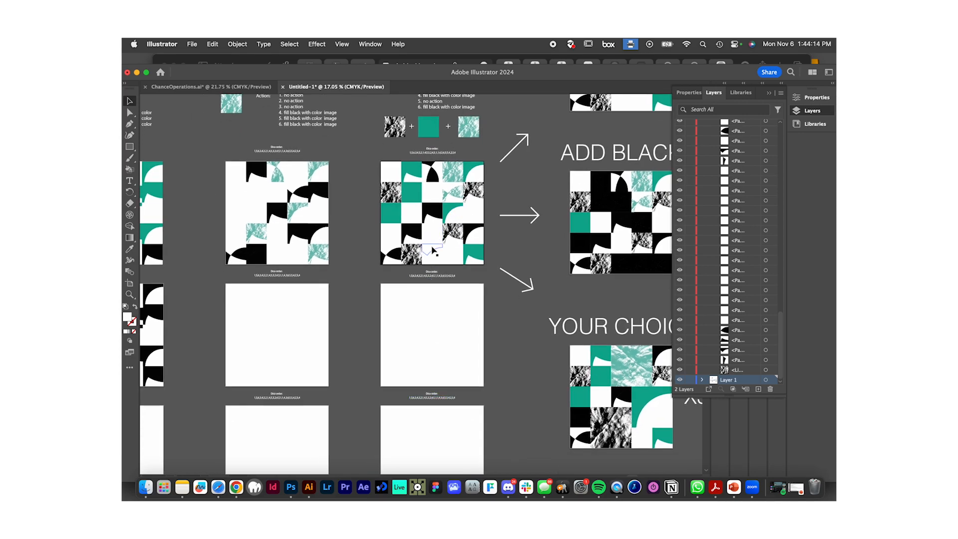
pyautogui.scroll(5, 432, 229)
pyautogui.hscroll(4, 432, 228)
pyautogui.scroll(3, 505, 220)
pyautogui.hscroll(2, 505, 219)
pyautogui.scroll(-5, 489, 197)
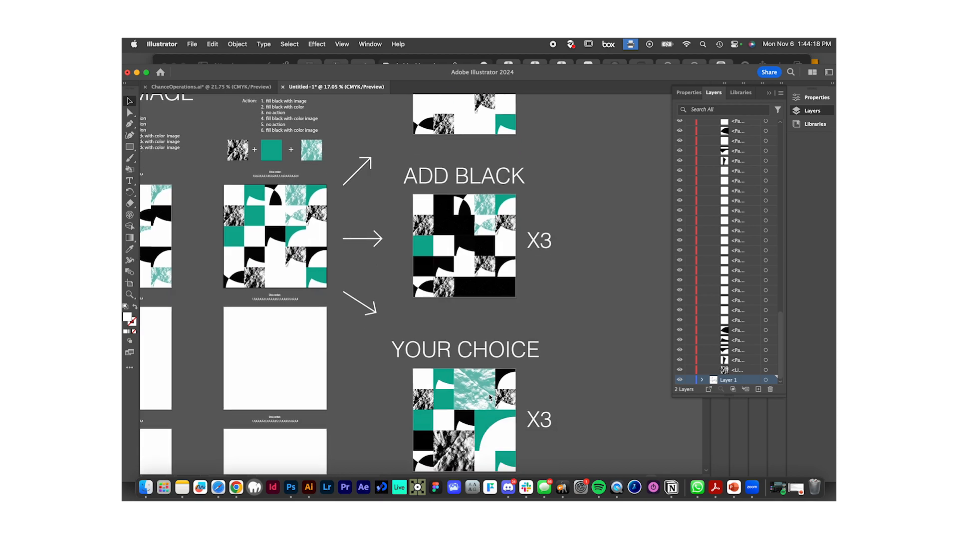
pyautogui.scroll(5, 460, 362)
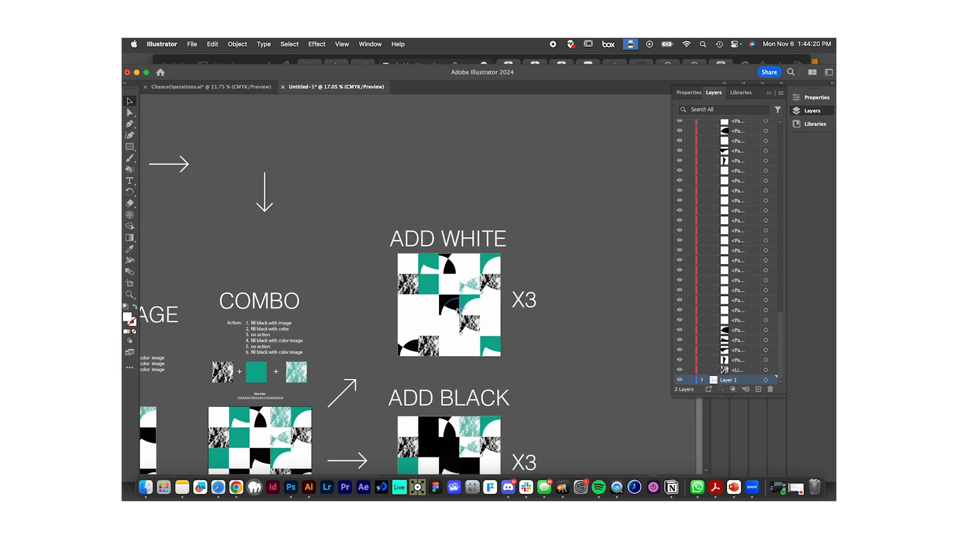
pyautogui.scroll(3, 457, 310)
pyautogui.scroll(2, 457, 310)
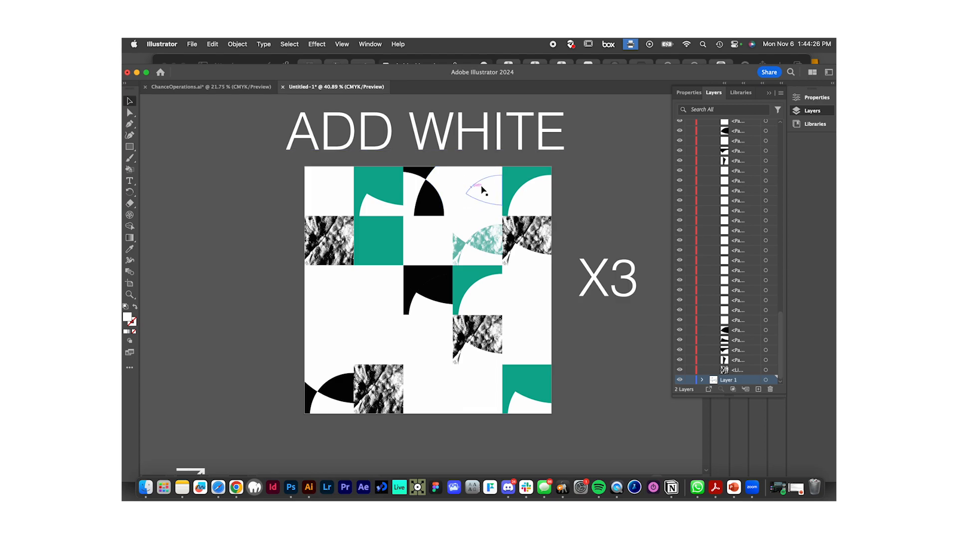
# Copy the COMBO action list to the empty area beside the ADD WHITE heading.
pyautogui.scroll(-3, 482, 203)
pyautogui.moveTo(196, 310); pyautogui.dragTo(591, 178)
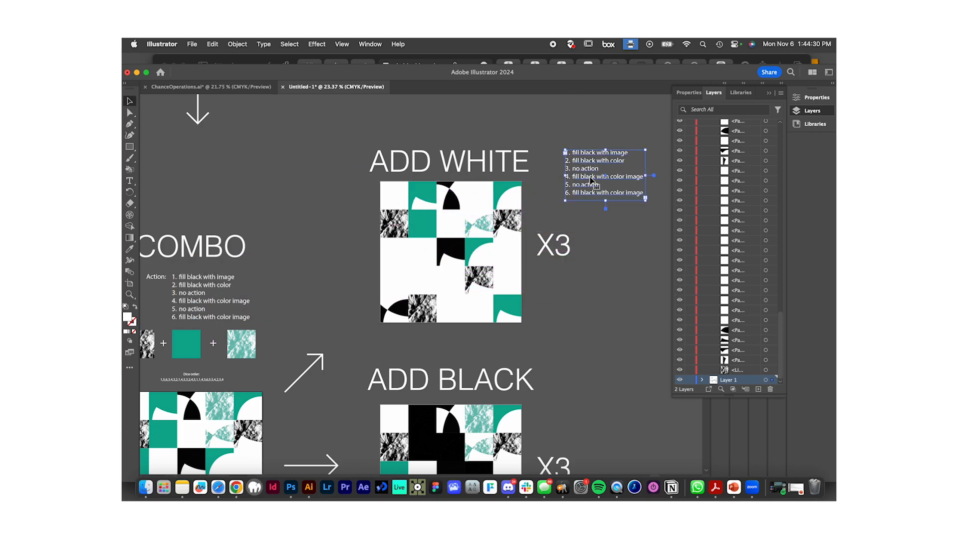
pyautogui.scroll(4, 591, 178)
pyautogui.scroll(-3, 590, 178)
pyautogui.hscroll(3, 590, 188)
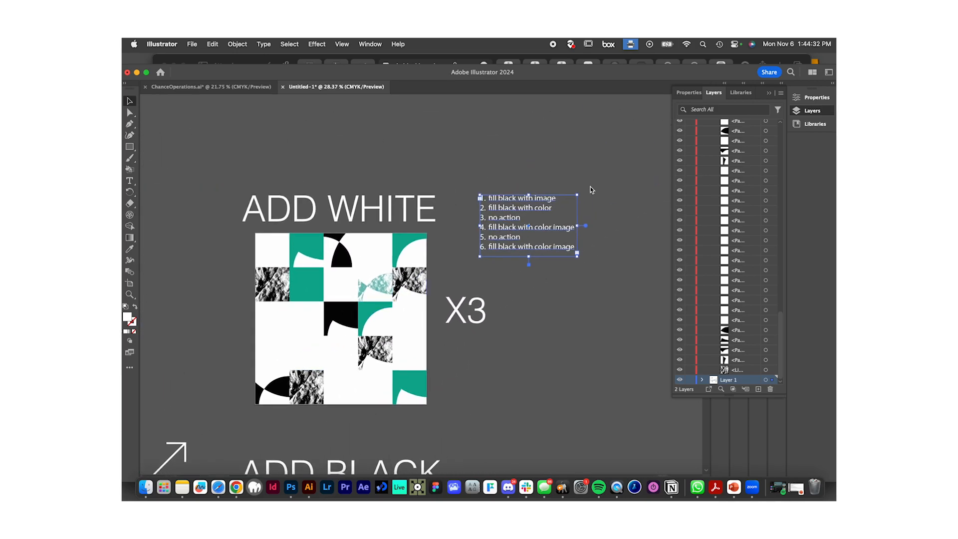
# Change item 1 of the ADD WHITE list to "fill entire cell with white" and item 2 to "no action".
pyautogui.scroll(2, 591, 188)
pyautogui.scroll(2, 504, 228)
pyautogui.hscroll(-3, 504, 227)
pyautogui.scroll(-1, 504, 227)
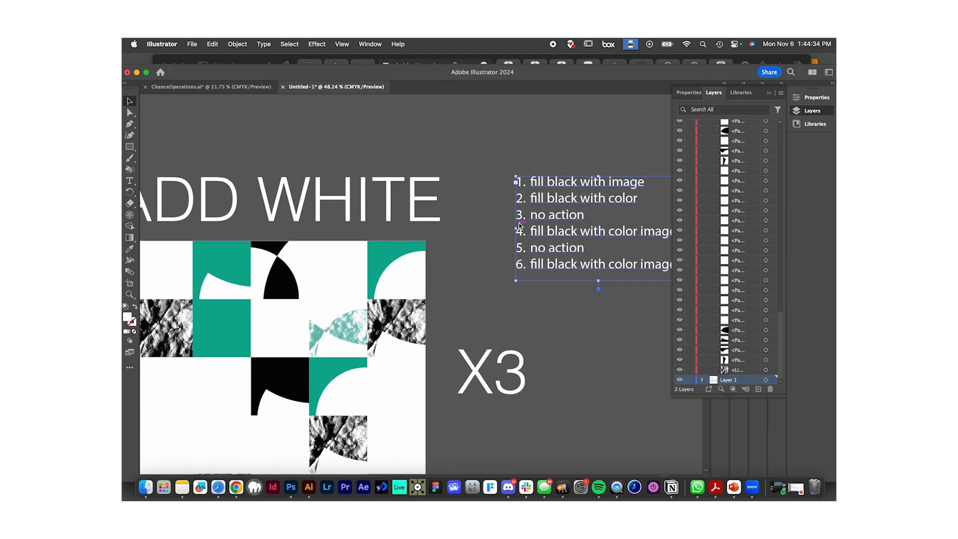
pyautogui.hscroll(2, 562, 218)
pyautogui.press('t')
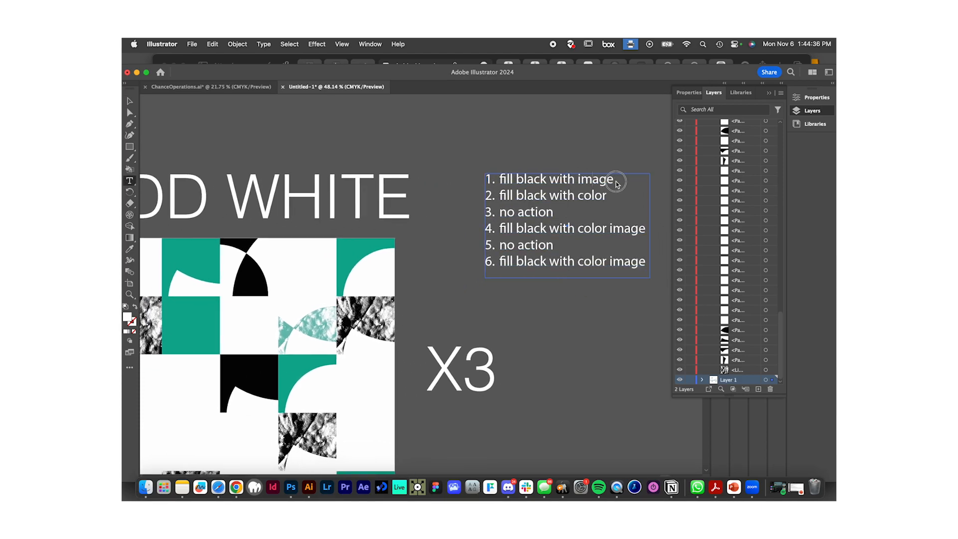
pyautogui.moveTo(614, 180); pyautogui.dragTo(521, 182)
pyautogui.write('cell')
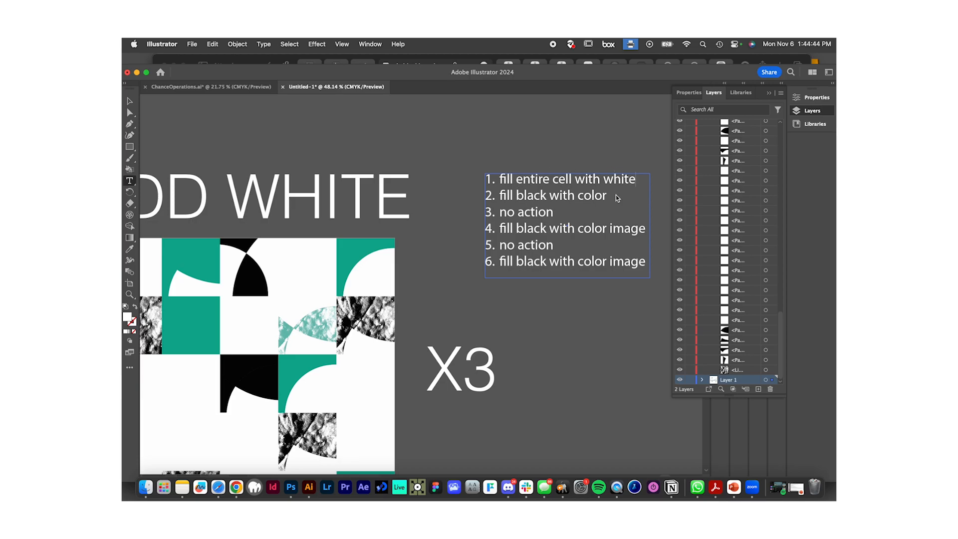
pyautogui.moveTo(618, 198); pyautogui.dragTo(499, 197)
pyautogui.write('no action')
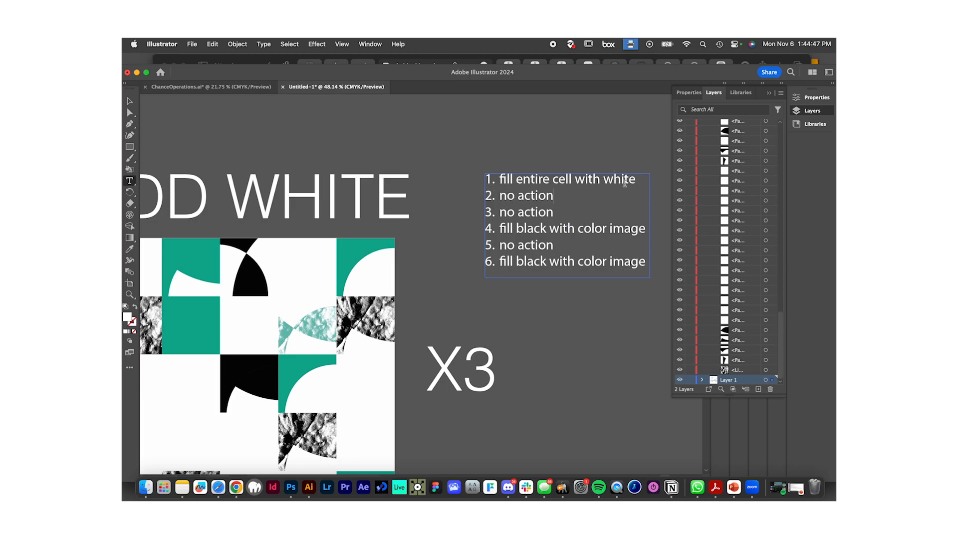
# Replace the wording of items 4 and 6 in the ADD WHITE list with "fill entire cell with white" copied from item 1.
pyautogui.moveTo(637, 180); pyautogui.dragTo(496, 178)
pyautogui.press('super+c')
pyautogui.moveTo(646, 228); pyautogui.dragTo(500, 229)
pyautogui.press('super+v')
pyautogui.moveTo(645, 266); pyautogui.dragTo(499, 262)
pyautogui.press('super+v')
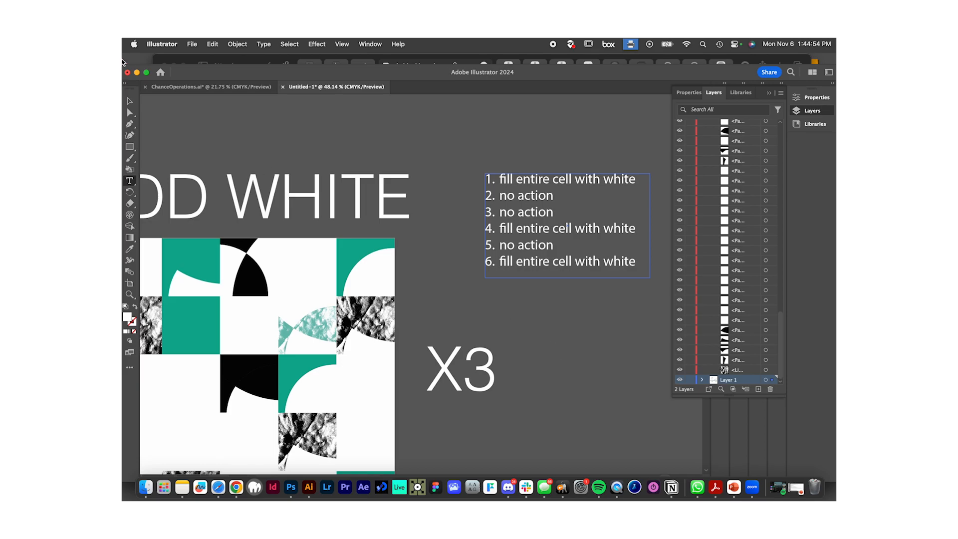
pyautogui.click(131, 101)
pyautogui.click(320, 148)
# Compare the COMBO composition with the ADD WHITE example and its action list to see which cells are filled.
pyautogui.hscroll(-3, 322, 150)
pyautogui.scroll(-3, 322, 150)
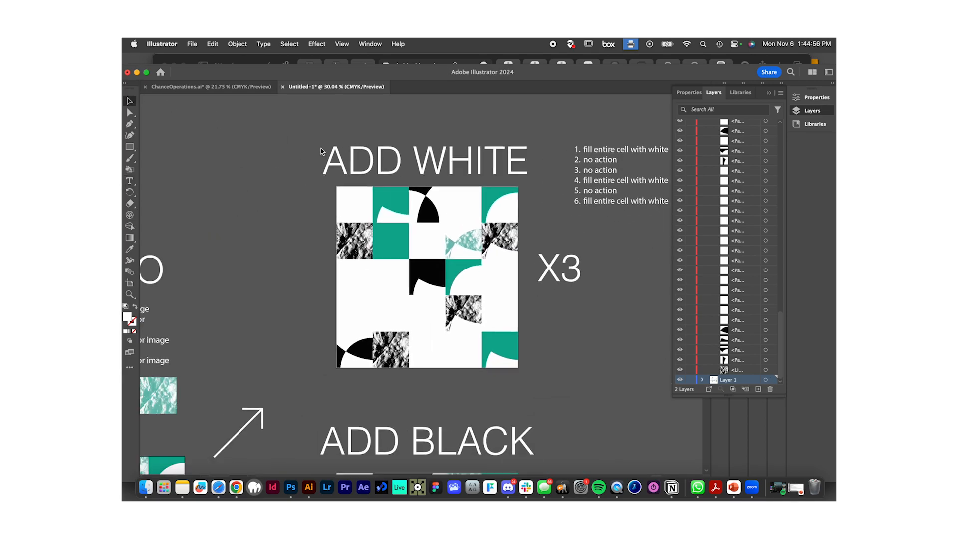
pyautogui.hscroll(-5, 321, 149)
pyautogui.scroll(-5, 321, 150)
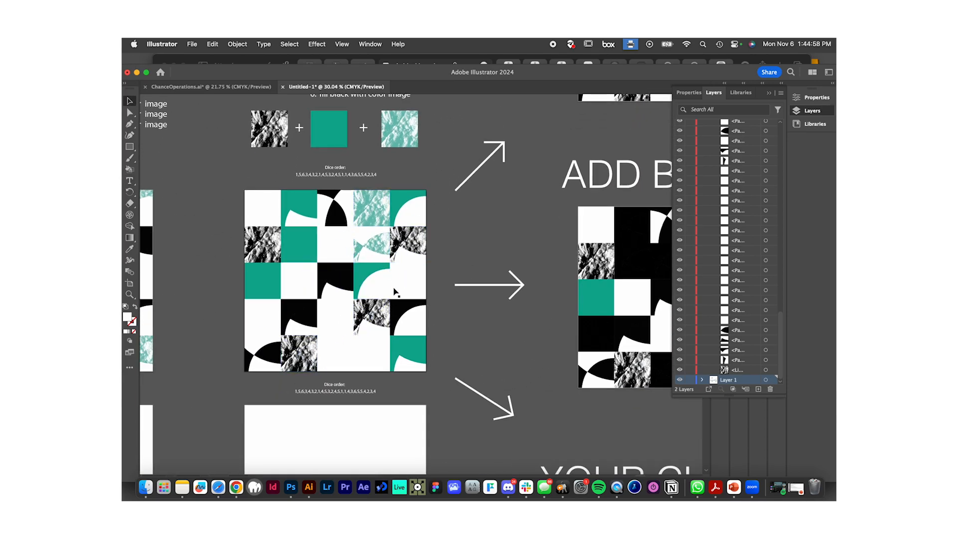
pyautogui.scroll(3, 314, 277)
pyautogui.hscroll(2, 314, 277)
pyautogui.scroll(5, 400, 299)
pyautogui.hscroll(3, 399, 300)
pyautogui.scroll(-1, 501, 382)
pyautogui.hscroll(-1, 501, 382)
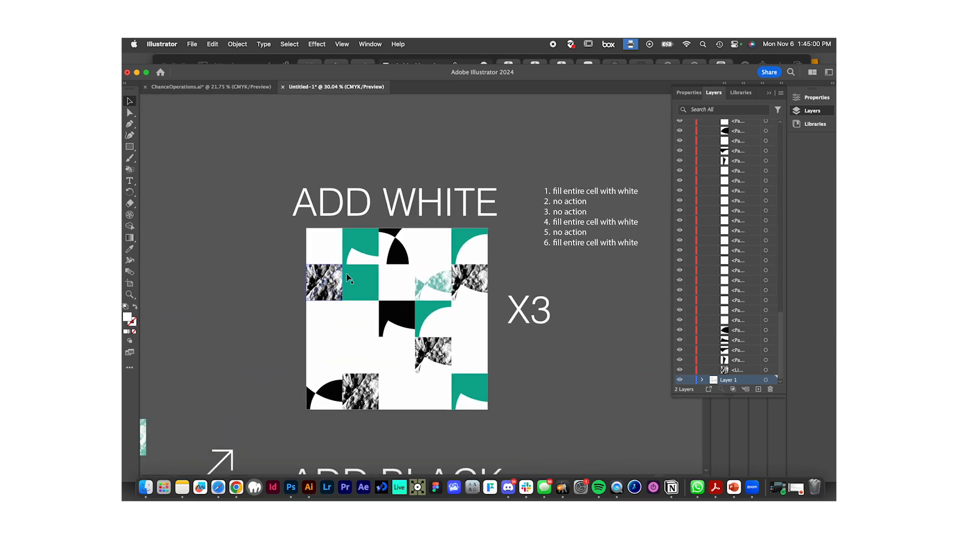
pyautogui.scroll(-1, 501, 382)
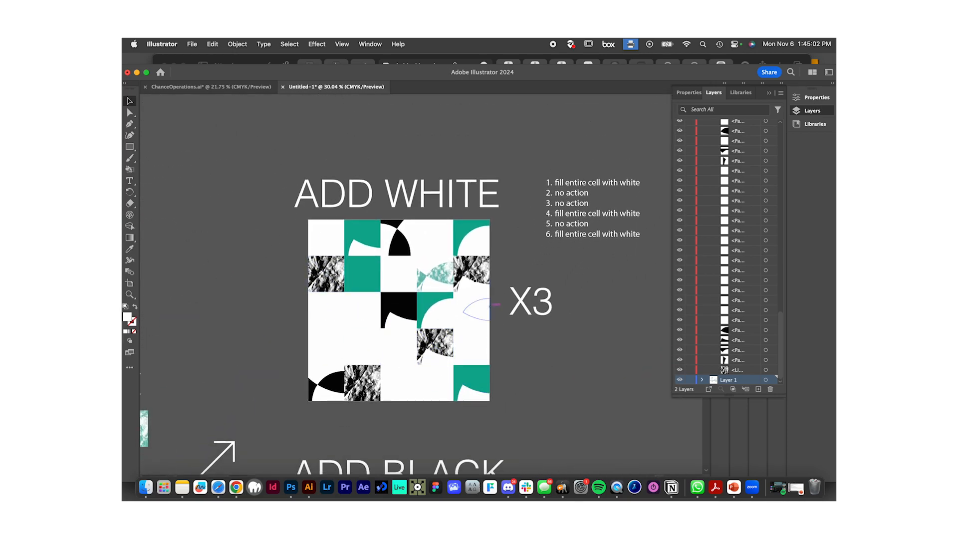
pyautogui.scroll(-2, 582, 215)
pyautogui.hscroll(-1, 582, 215)
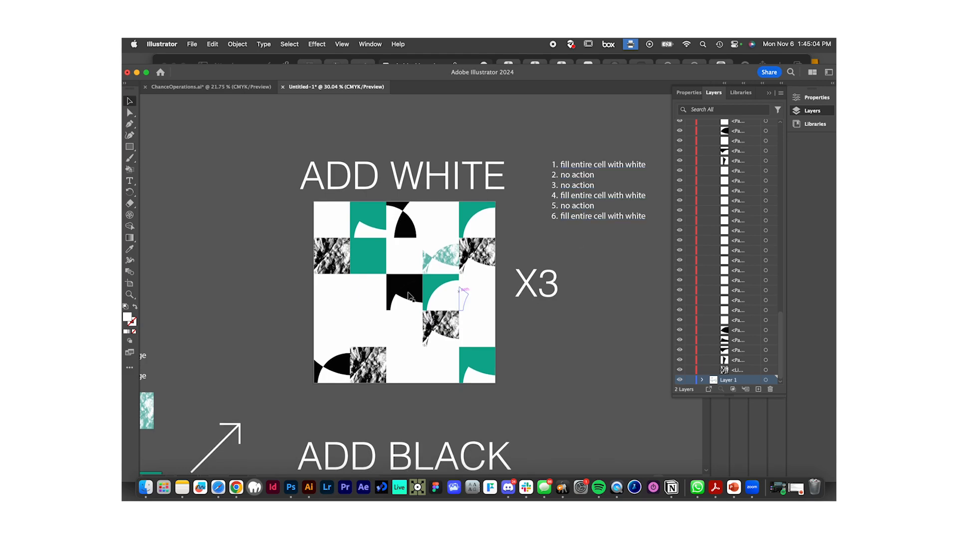
# Examine the ADD BLACK and YOUR CHOICE examples closely, and select the large color-image square in the YOUR CHOICE composition.
pyautogui.scroll(-10, 532, 306)
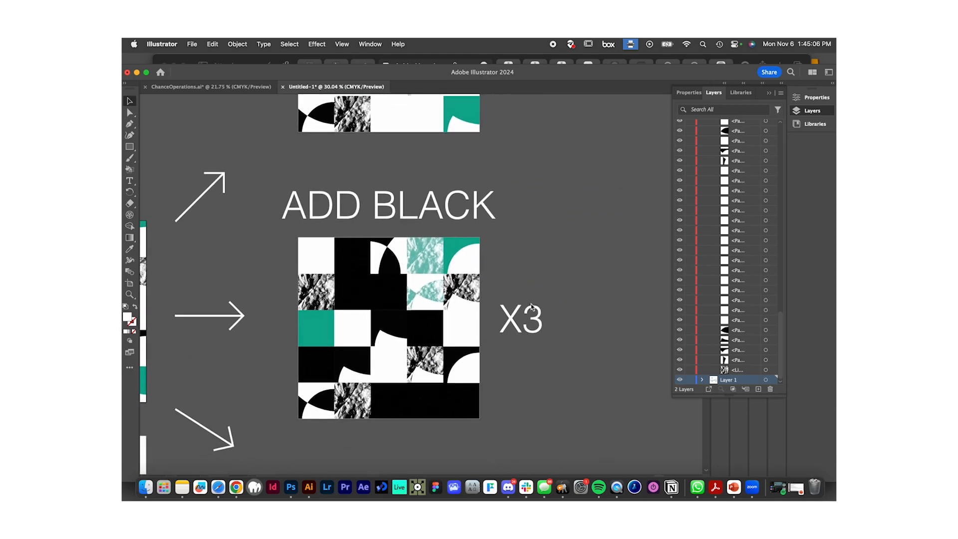
pyautogui.scroll(2, 460, 323)
pyautogui.scroll(-2, 459, 322)
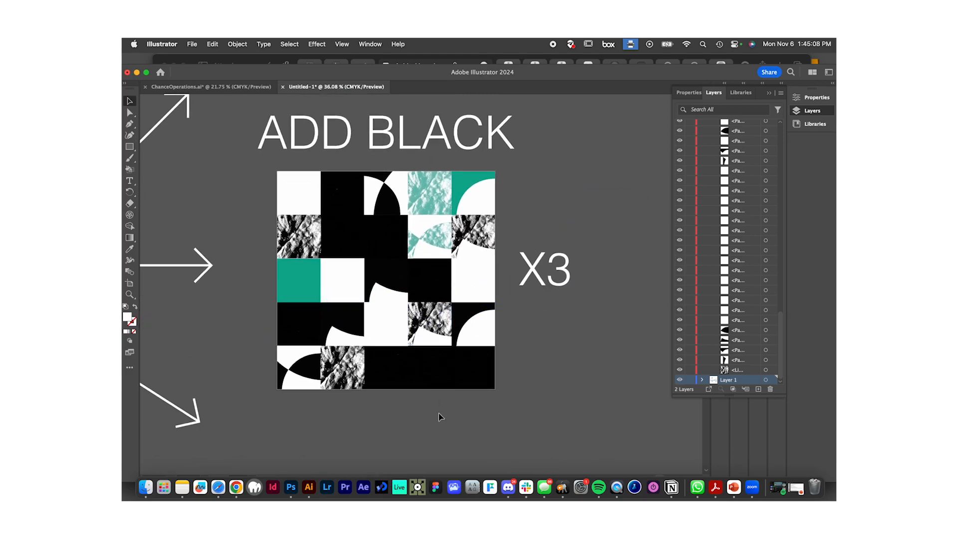
pyautogui.scroll(-16, 508, 316)
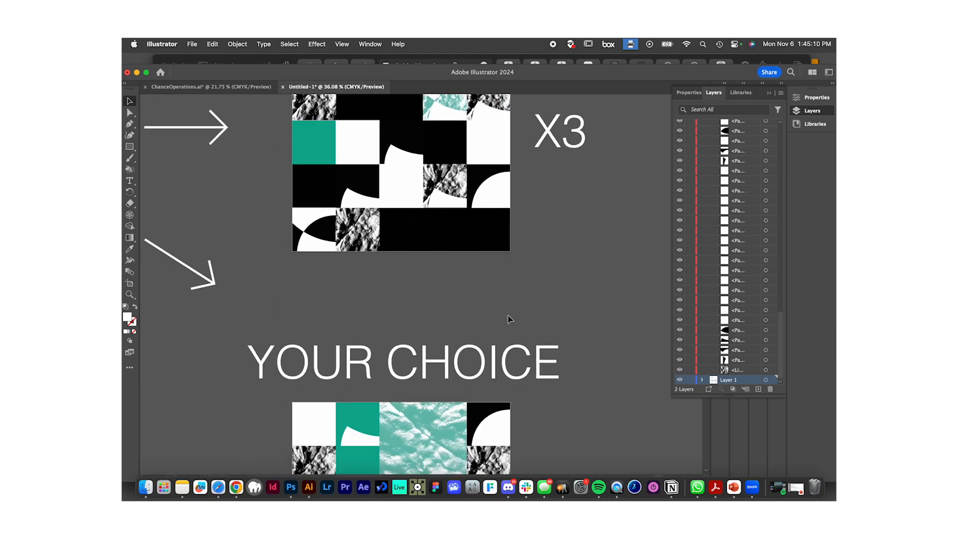
pyautogui.scroll(1, 508, 320)
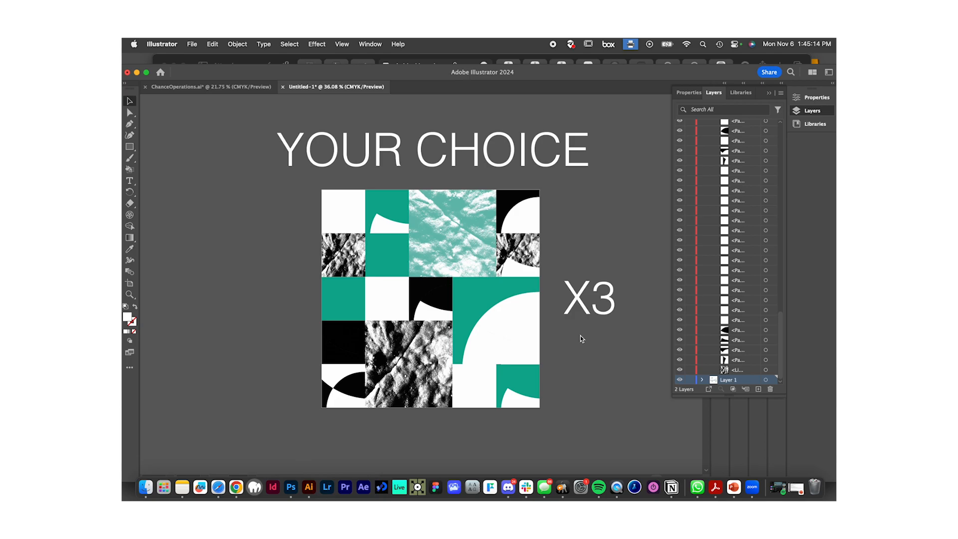
pyautogui.scroll(-2, 610, 344)
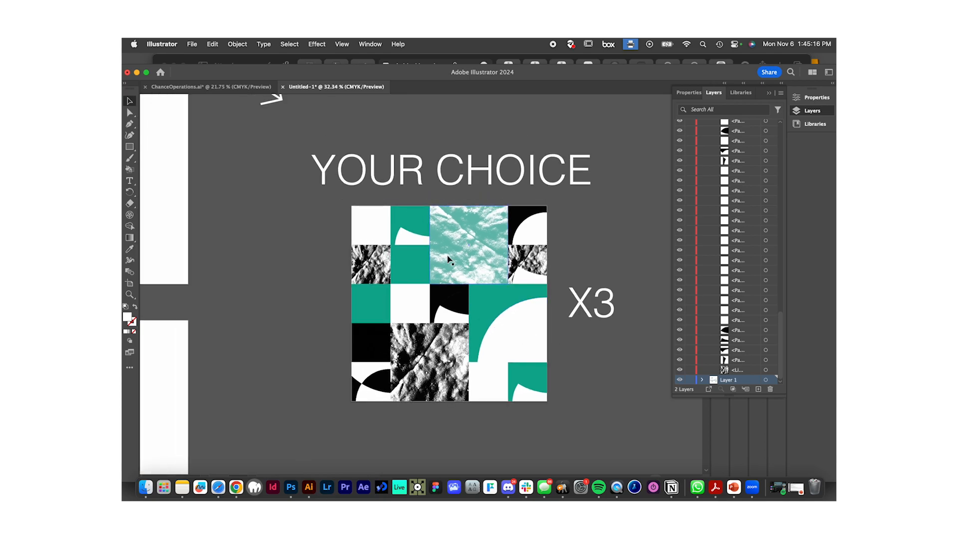
pyautogui.scroll(-3, 642, 358)
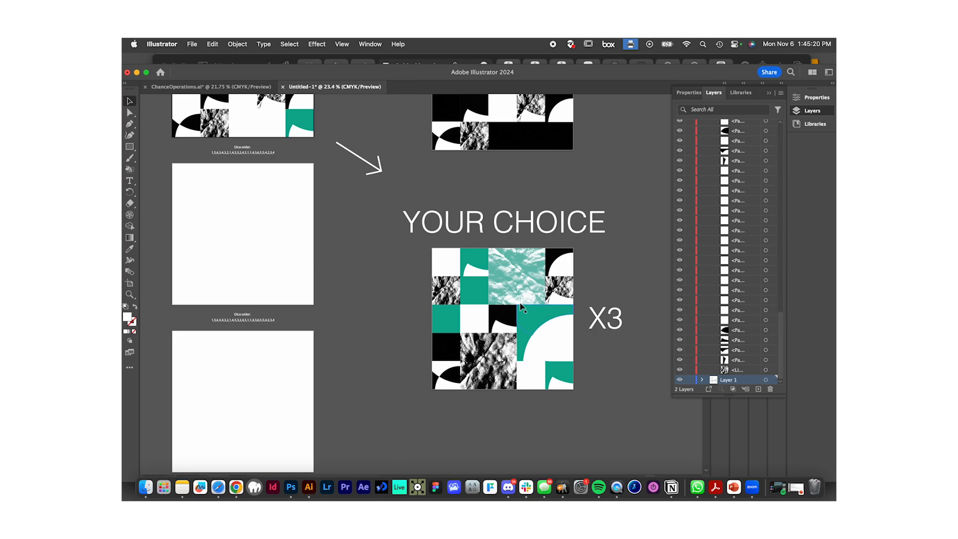
pyautogui.scroll(5, 511, 283)
pyautogui.click(512, 282)
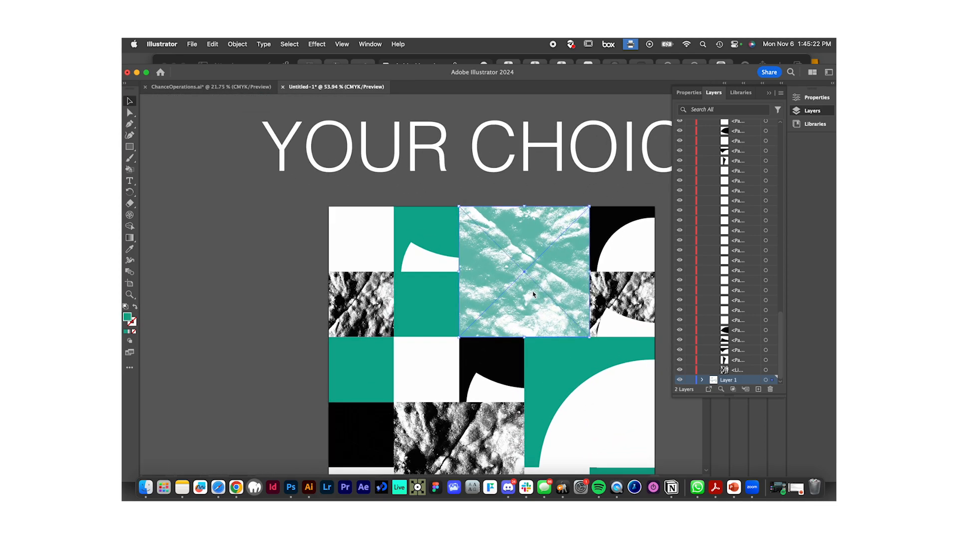
# Try scaling the large color-image square in the YOUR CHOICE composition down to a single grid cell, and undo the change.
pyautogui.scroll(-3, 540, 270)
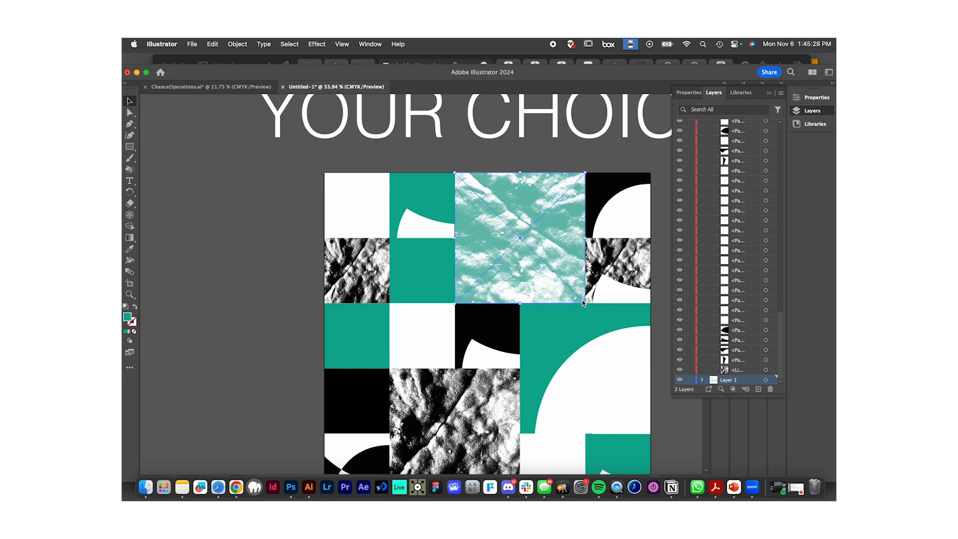
pyautogui.click(689, 92)
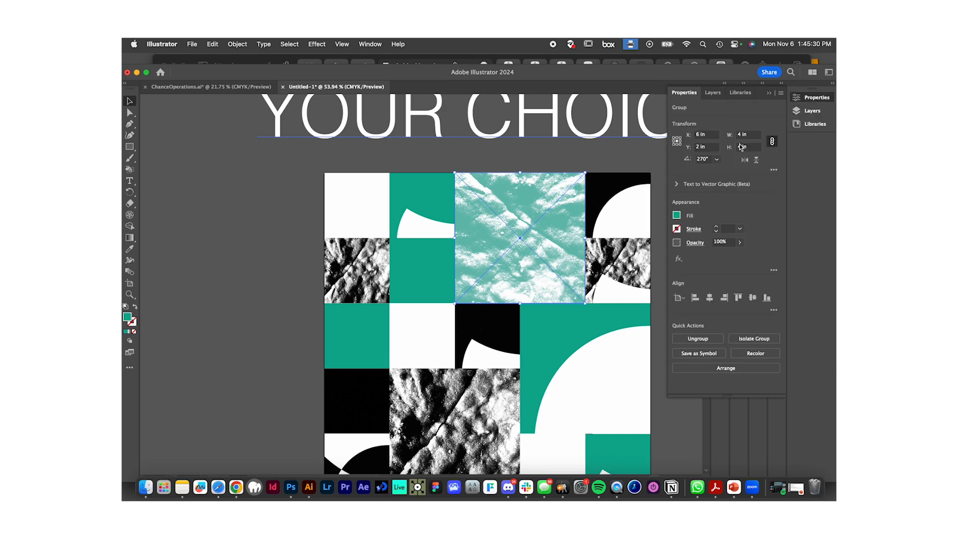
pyautogui.moveTo(584, 302); pyautogui.dragTo(520, 238)
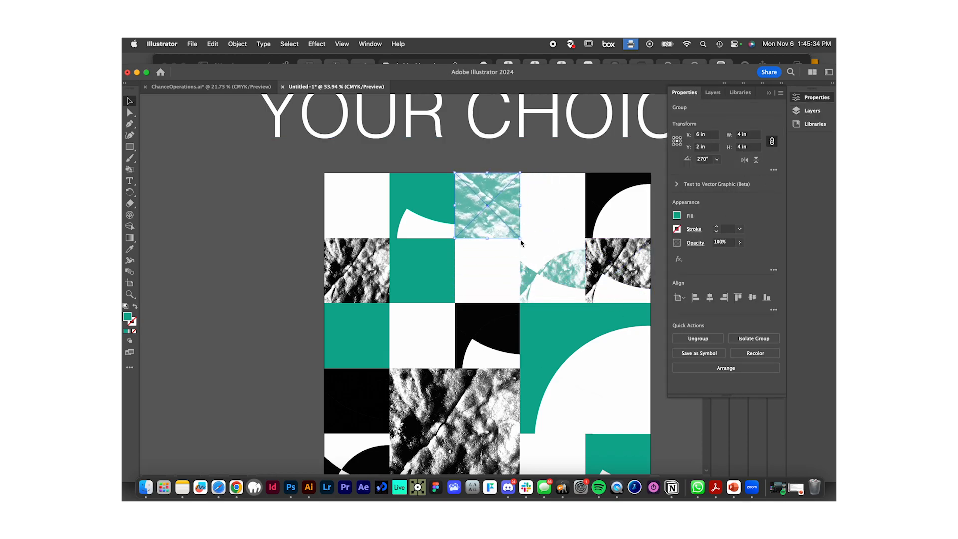
pyautogui.click(535, 154)
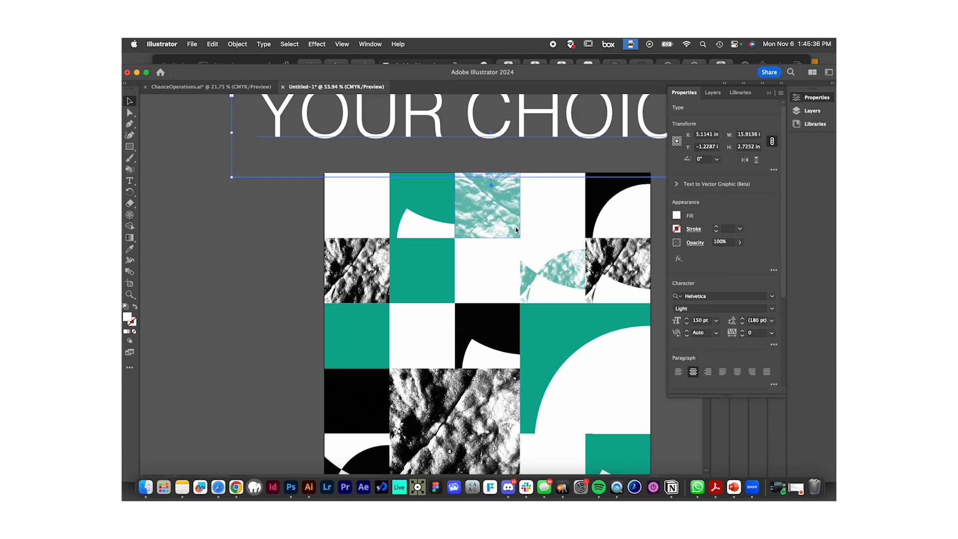
pyautogui.press('super+z')
pyautogui.click(266, 256)
pyautogui.scroll(-5, 252, 263)
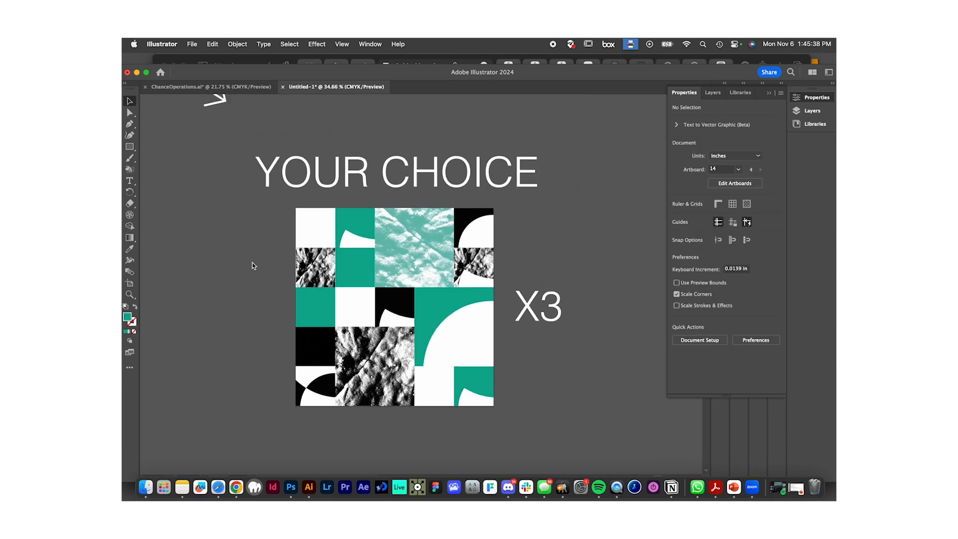
# Duplicate the ADD WHITE action list and place the copy beside the YOUR CHOICE heading and composition.
pyautogui.scroll(-6, 306, 312)
pyautogui.scroll(4, 402, 298)
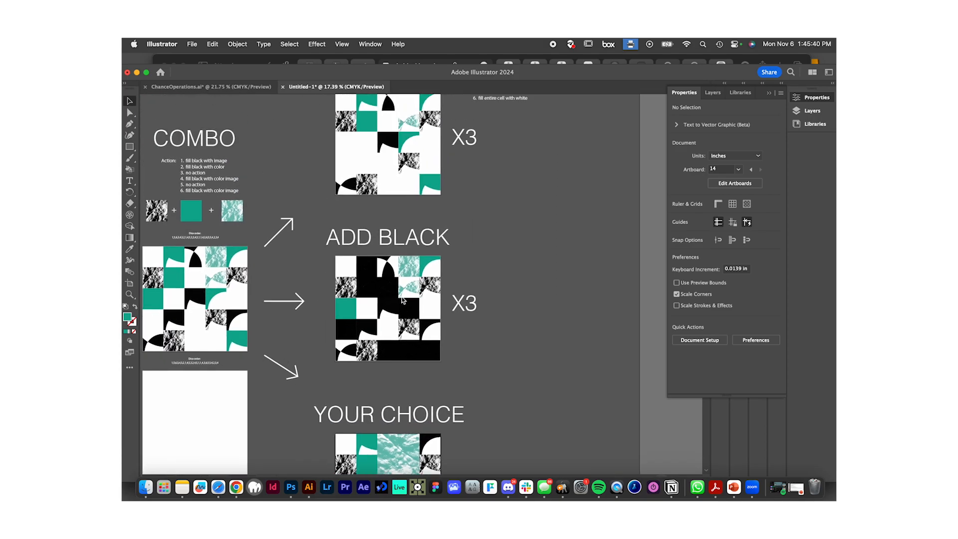
pyautogui.moveTo(519, 103); pyautogui.dragTo(524, 406)
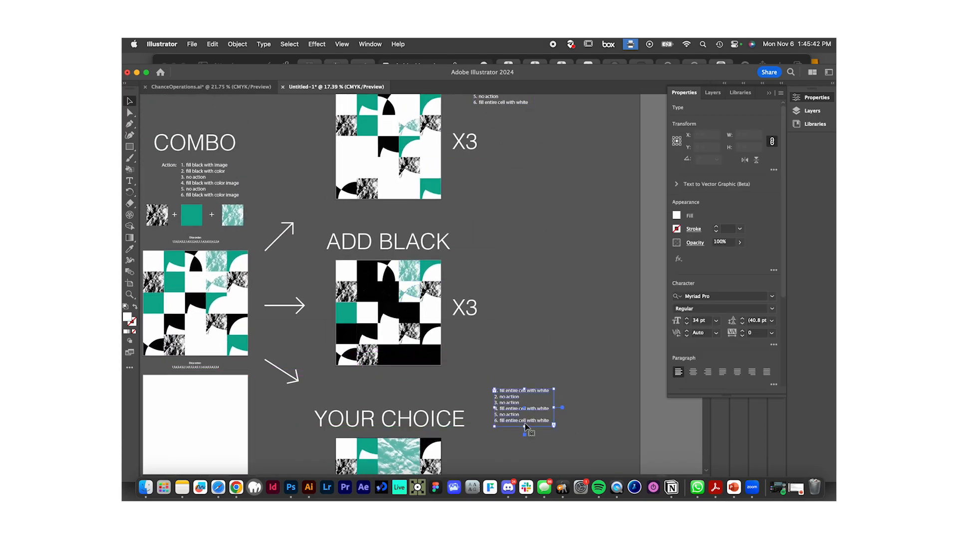
pyautogui.scroll(-3, 524, 407)
pyautogui.moveTo(536, 301); pyautogui.dragTo(512, 342)
pyautogui.scroll(9, 512, 341)
pyautogui.scroll(-2, 511, 341)
pyautogui.scroll(-1, 512, 341)
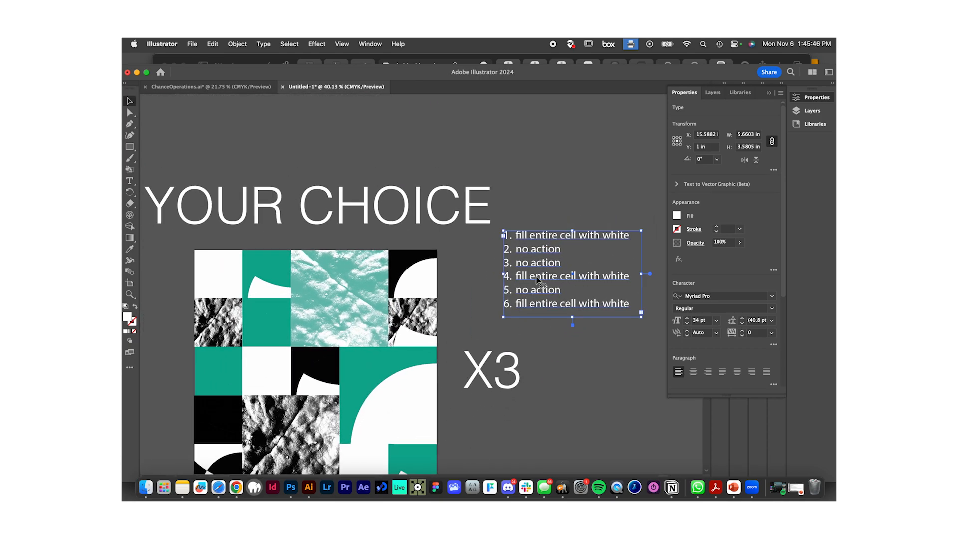
# Replace the wording of items 1 and 4 in the YOUR CHOICE list with "scale cell x 2".
pyautogui.press('t')
pyautogui.moveTo(628, 236); pyautogui.dragTo(501, 240)
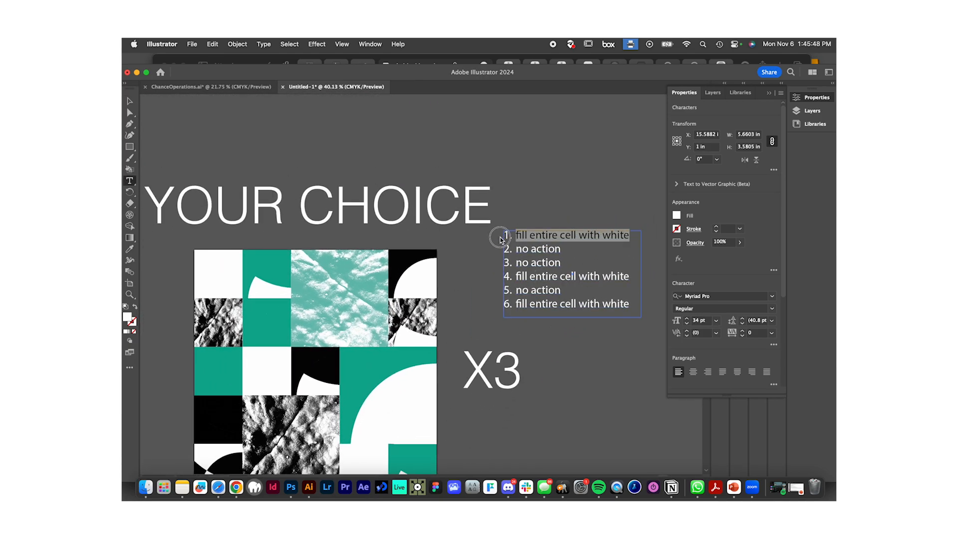
pyautogui.write('scale cell x 2')
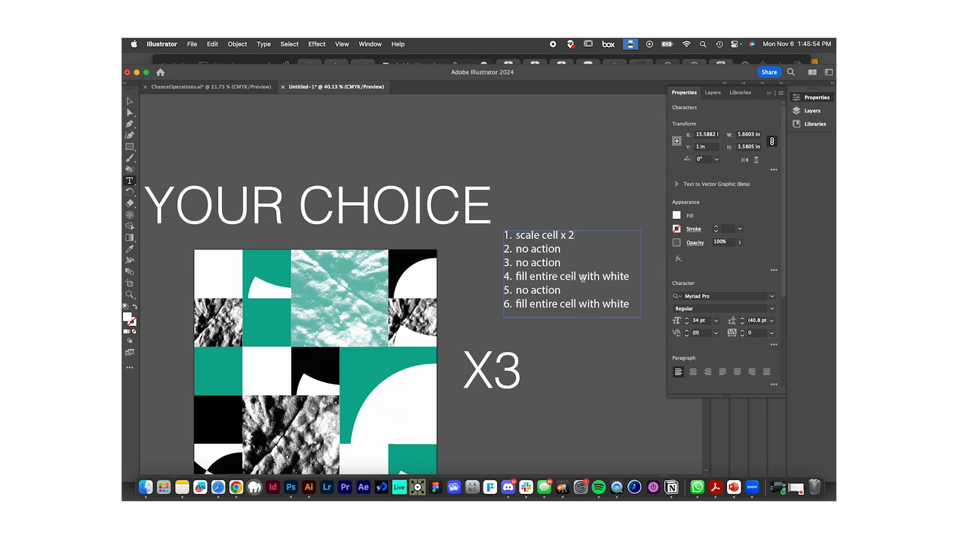
pyautogui.moveTo(631, 280); pyautogui.dragTo(515, 277)
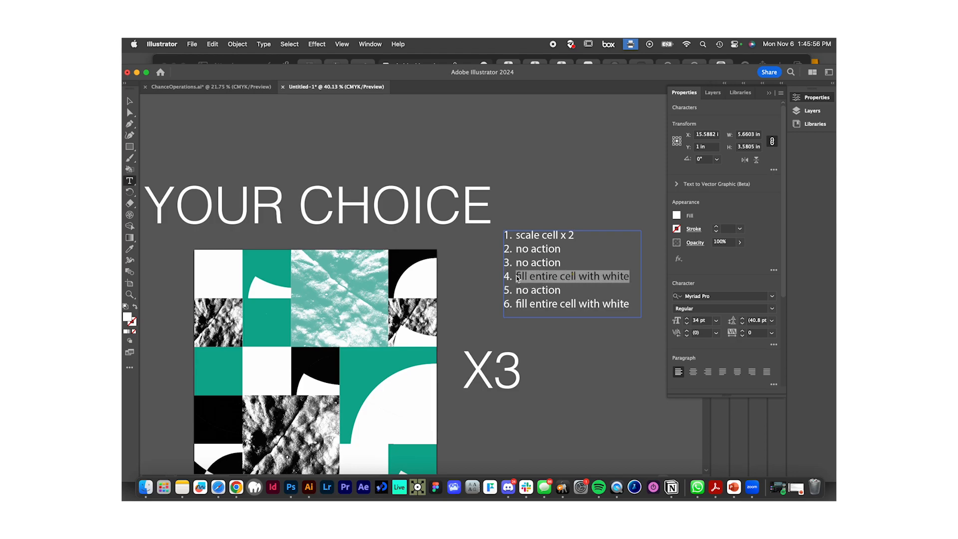
pyautogui.write('scale cell x 2')
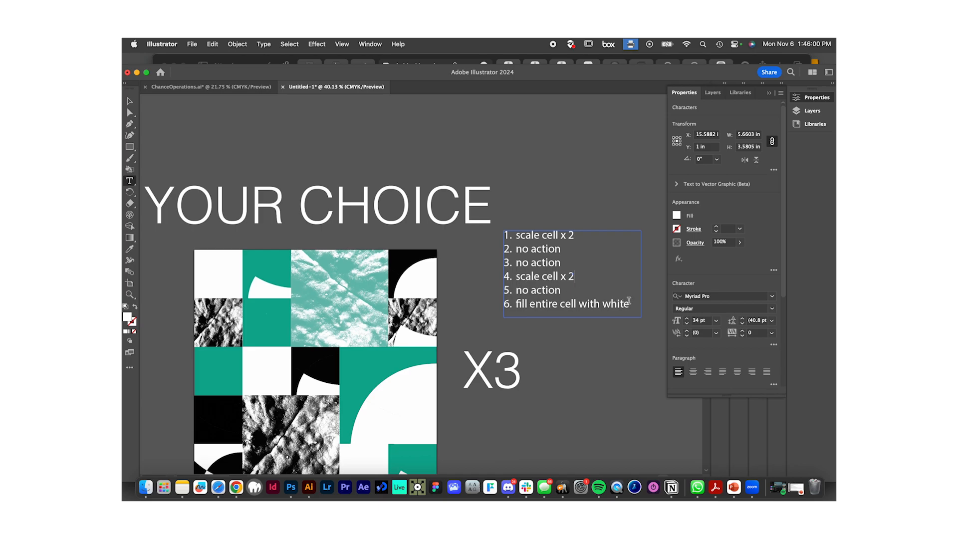
# Change items 4 and 6 of the YOUR CHOICE list to "no action" and deselect the text.
pyautogui.moveTo(630, 302); pyautogui.dragTo(514, 303)
pyautogui.click(577, 277)
pyautogui.tripleClick(577, 280)
pyautogui.write('no actiono action')
pyautogui.press('Return')
pyautogui.moveTo(629, 303); pyautogui.dragTo(505, 306)
pyautogui.write('n')
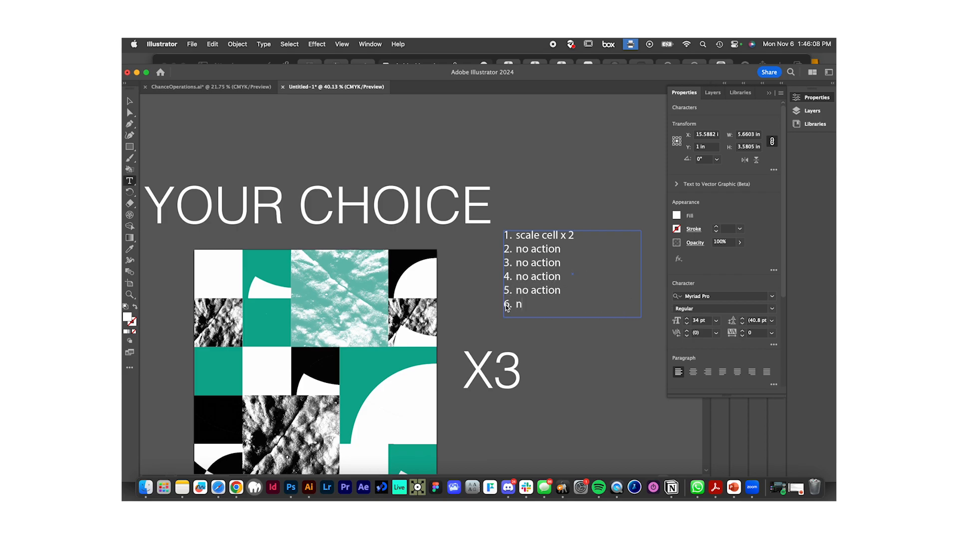
pyautogui.write('o action')
pyautogui.click(129, 101)
pyautogui.click(469, 283)
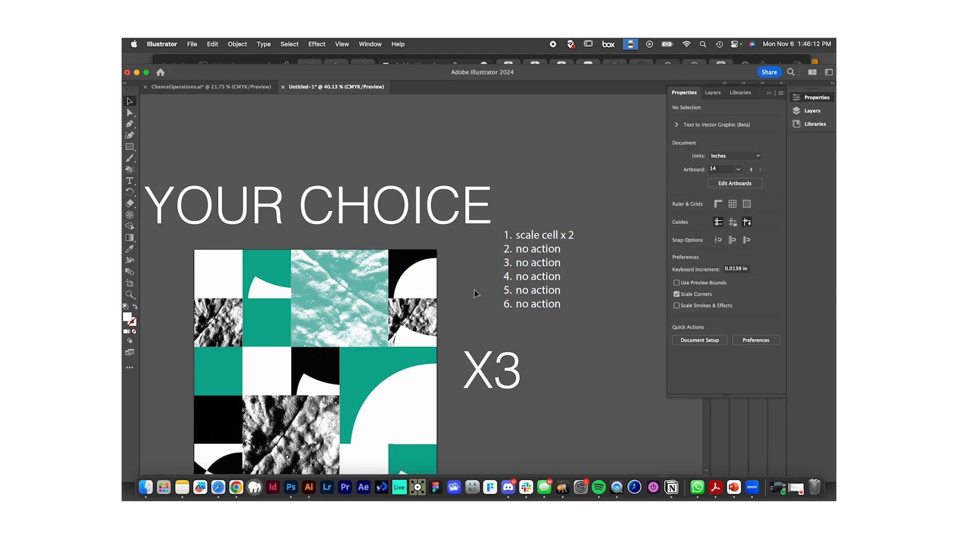
# Select the large black-and-white image in the YOUR CHOICE composition and locate its linked-file entry inside Layer 1.
pyautogui.scroll(-3, 471, 286)
pyautogui.hscroll(-1, 471, 286)
pyautogui.click(369, 282)
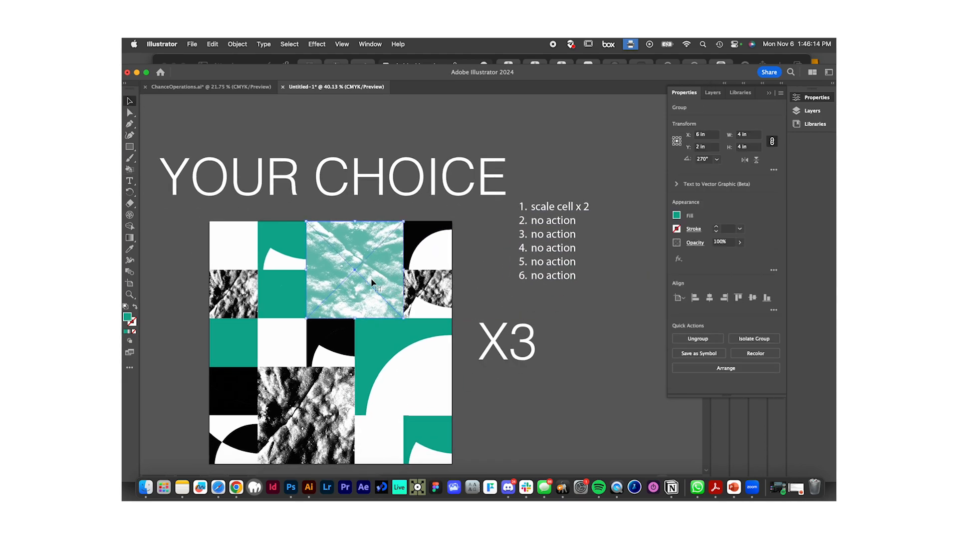
pyautogui.click(327, 396)
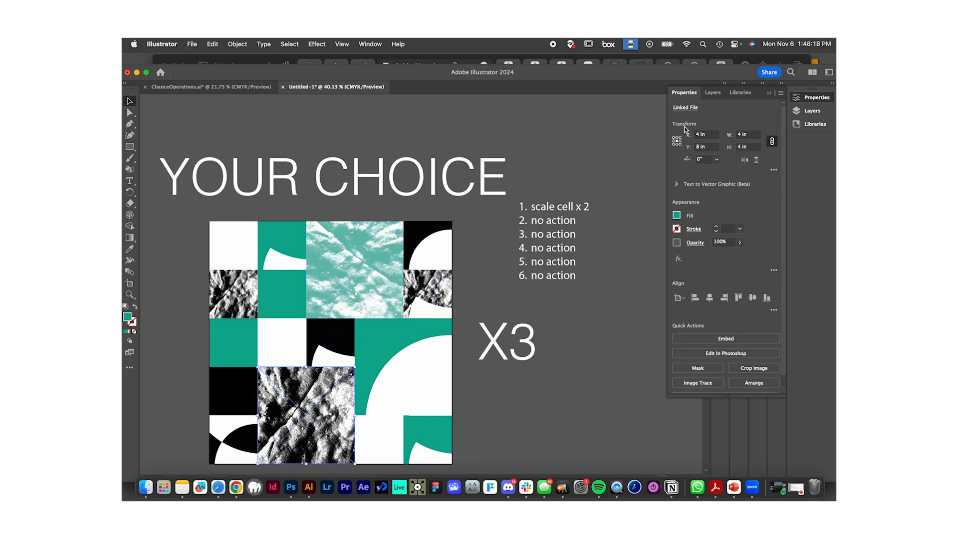
pyautogui.click(713, 92)
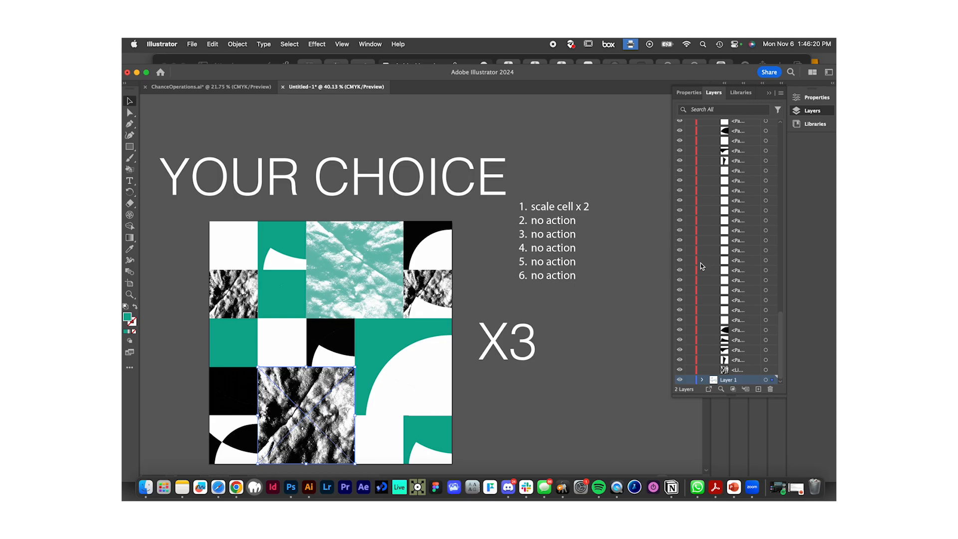
pyautogui.click(702, 380)
pyautogui.scroll(-15, 739, 339)
pyautogui.scroll(-10, 739, 339)
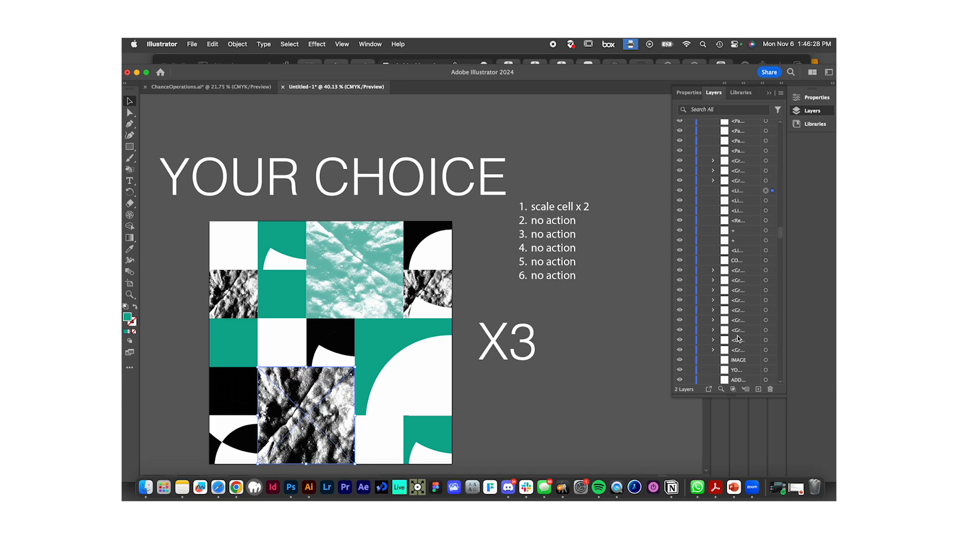
pyautogui.scroll(-10, 740, 259)
pyautogui.click(743, 181)
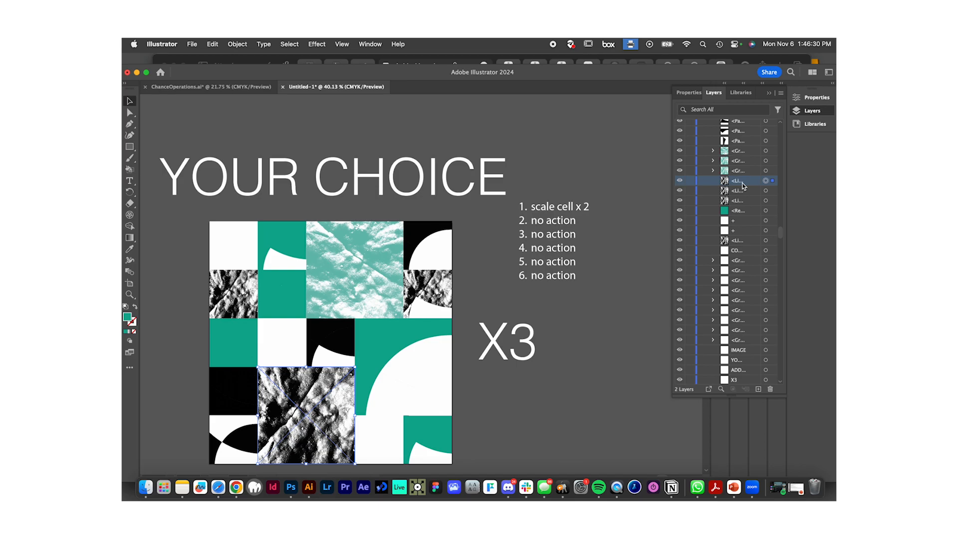
# Move the linked image down the stacking order of Layer 1 so it sits behind the cell shapes.
pyautogui.scroll(1, 741, 186)
pyautogui.moveTo(739, 189); pyautogui.dragTo(745, 356)
pyautogui.moveTo(742, 261); pyautogui.dragTo(743, 354)
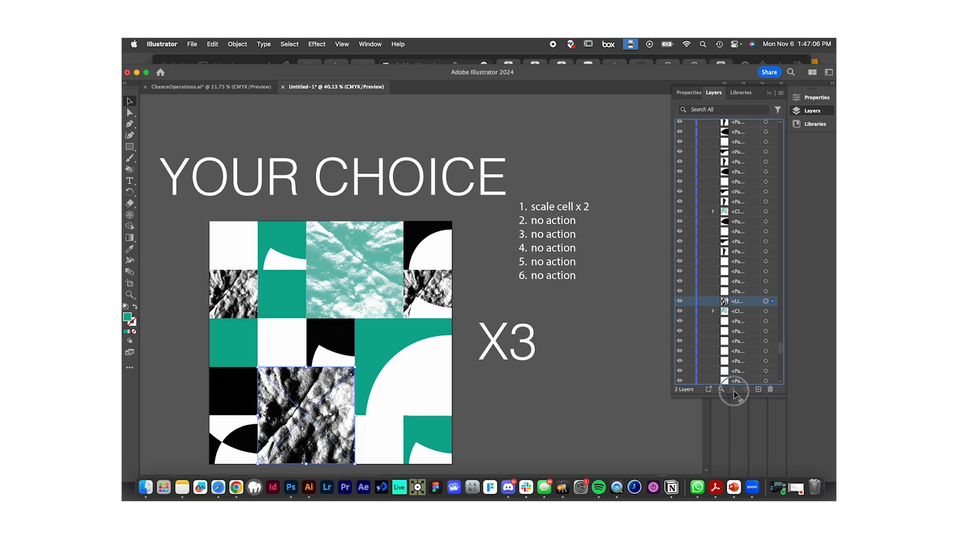
pyautogui.moveTo(734, 381); pyautogui.dragTo(734, 379)
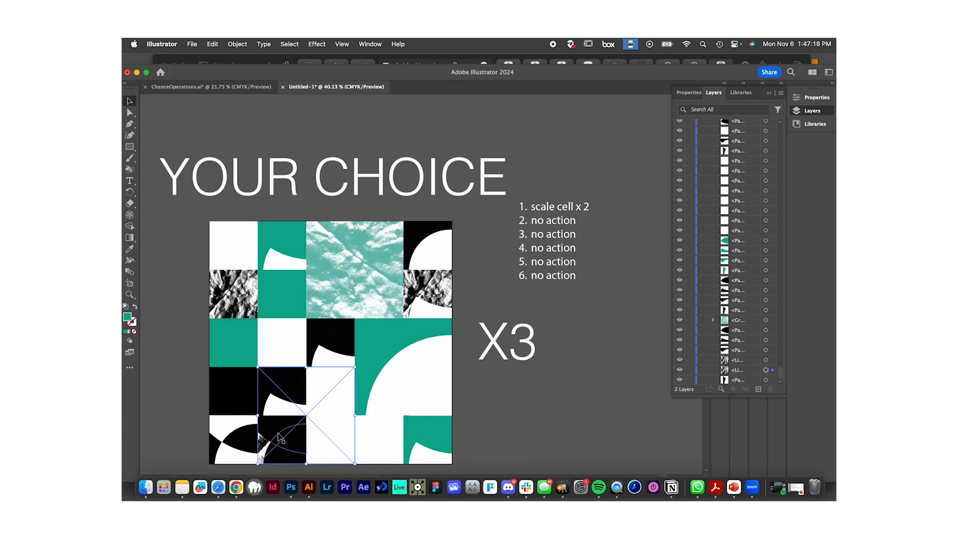
# Raise the linked image in the Layer 1 stacking order until it covers both of its bottom-row cells.
pyautogui.moveTo(739, 370); pyautogui.dragTo(740, 240)
pyautogui.scroll(2, 739, 242)
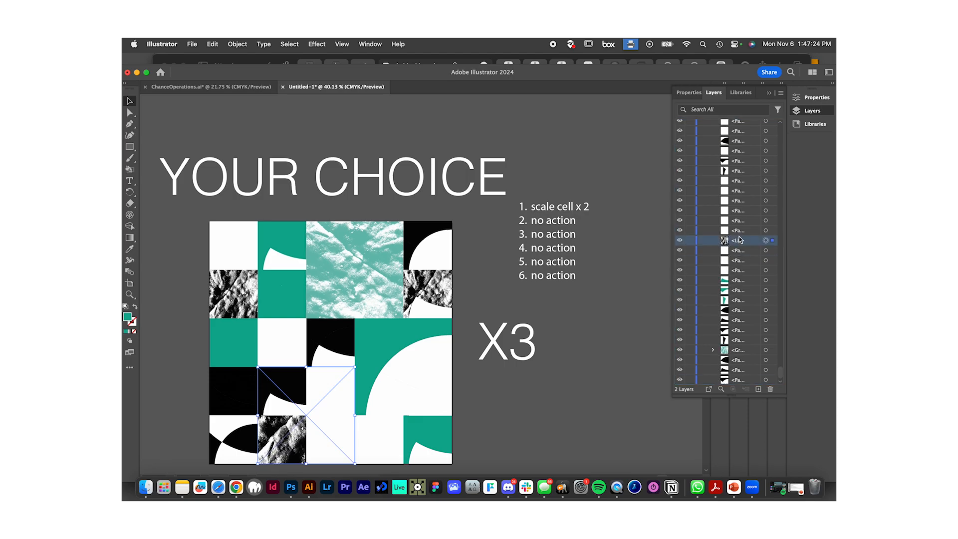
pyautogui.scroll(4, 275, 424)
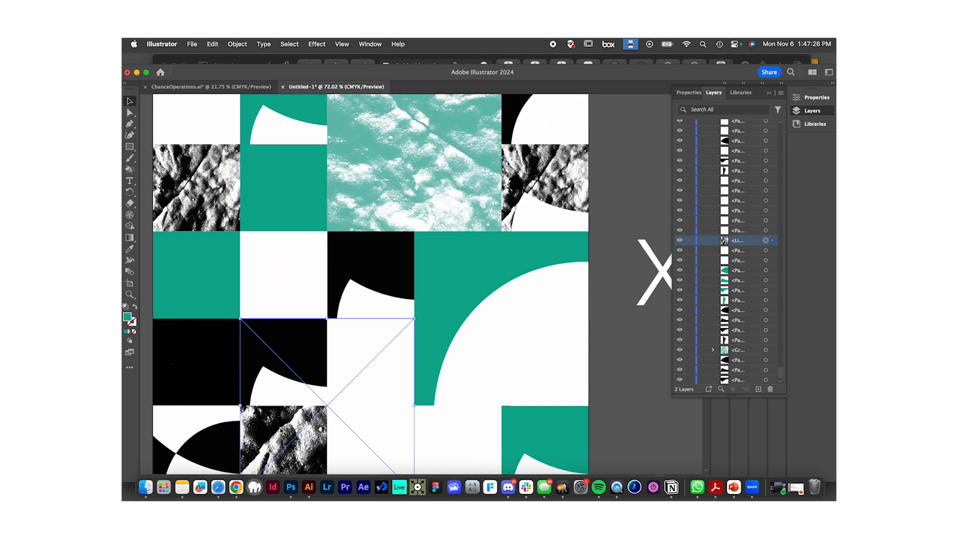
pyautogui.scroll(-2, 272, 424)
pyautogui.hscroll(-2, 272, 424)
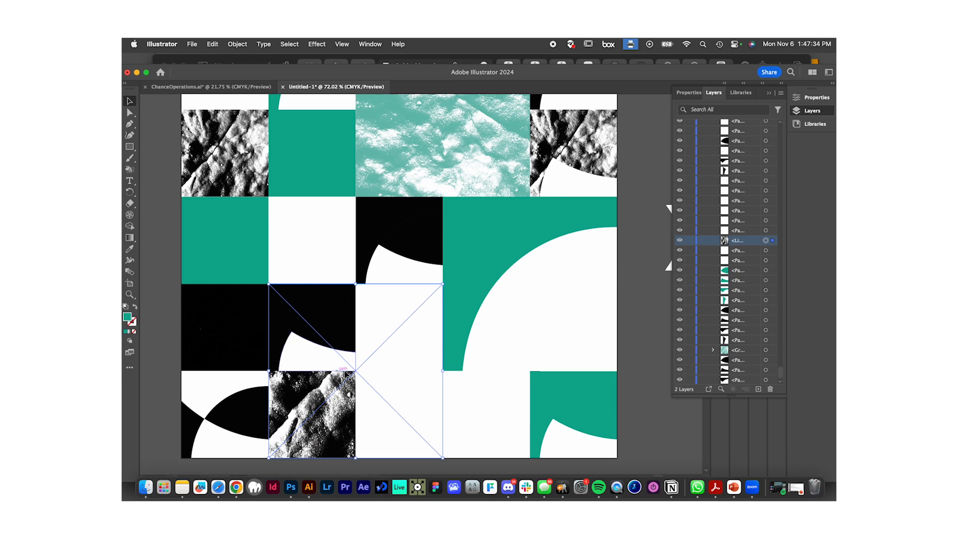
pyautogui.moveTo(749, 241); pyautogui.dragTo(748, 171)
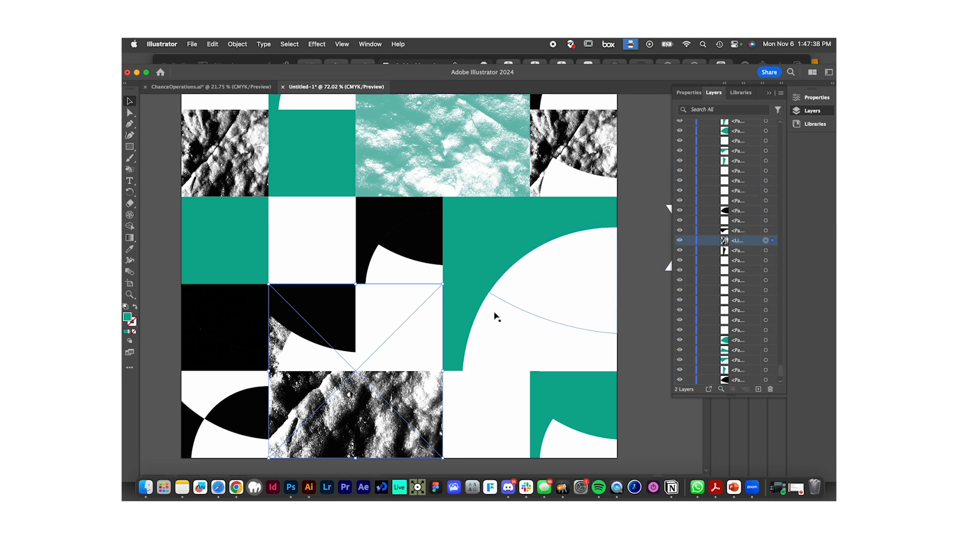
# Keep raising the linked image in the stacking order until it covers its whole two-by-two block of cells.
pyautogui.click(159, 380)
pyautogui.moveTo(742, 247); pyautogui.dragTo(743, 160)
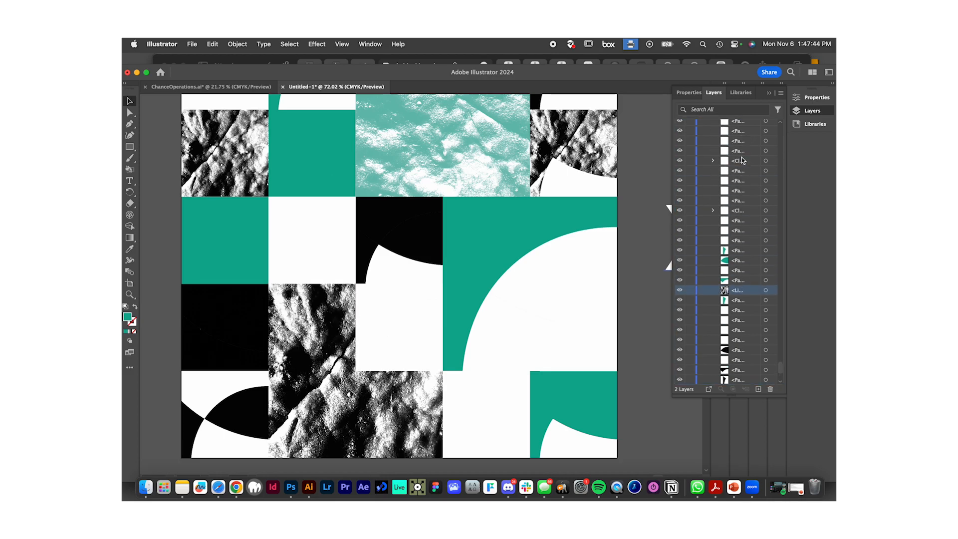
pyautogui.moveTo(744, 290); pyautogui.dragTo(743, 220)
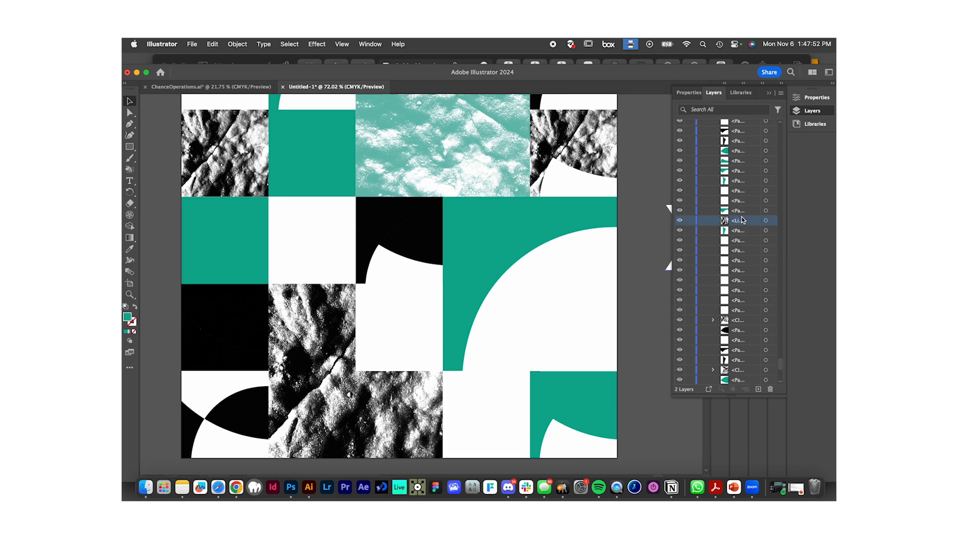
pyautogui.moveTo(739, 320); pyautogui.dragTo(739, 215)
pyautogui.moveTo(743, 310); pyautogui.dragTo(741, 185)
pyautogui.scroll(5, 741, 187)
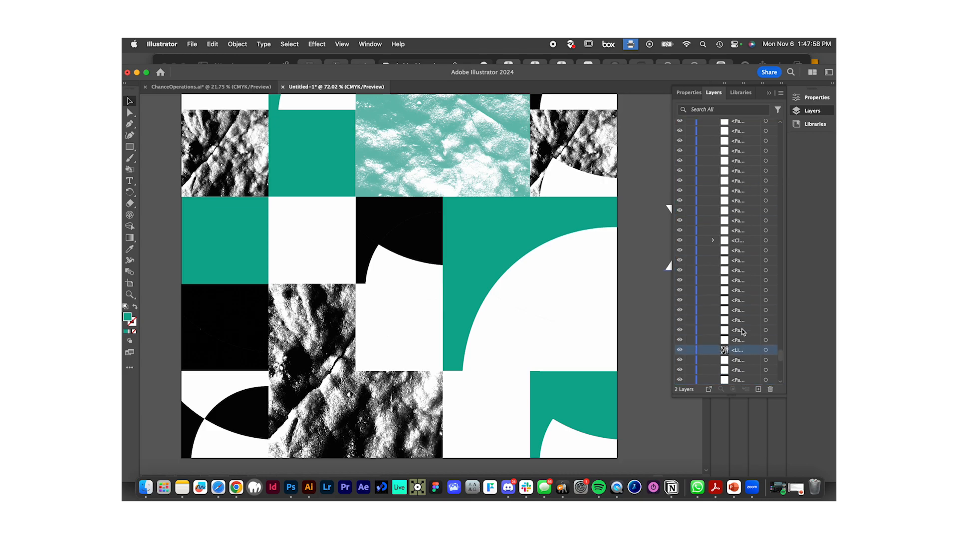
pyautogui.moveTo(741, 350); pyautogui.dragTo(741, 207)
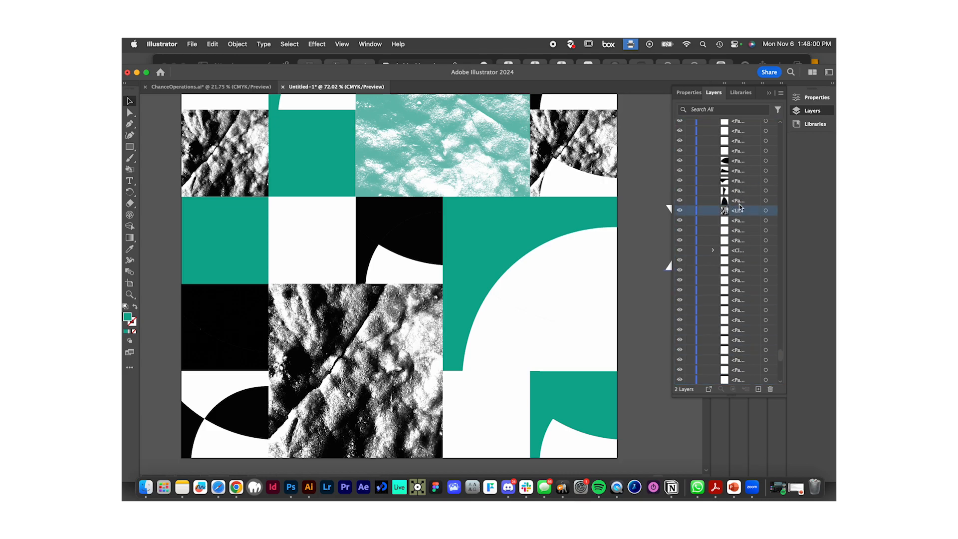
pyautogui.click(352, 372)
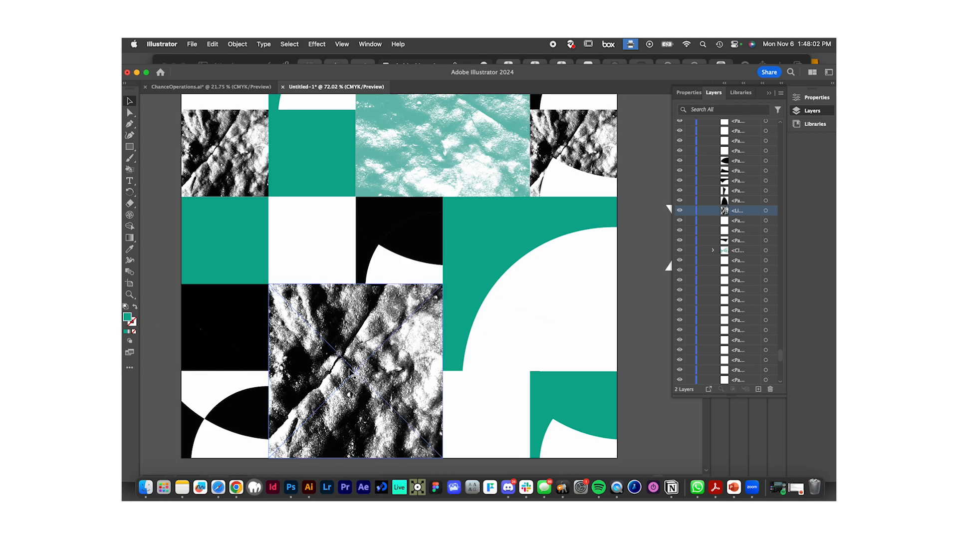
# Review the YOUR CHOICE composition and the overall layout, from the IMAGE to COMBO columns and variations to the total label.
pyautogui.scroll(-3, 434, 339)
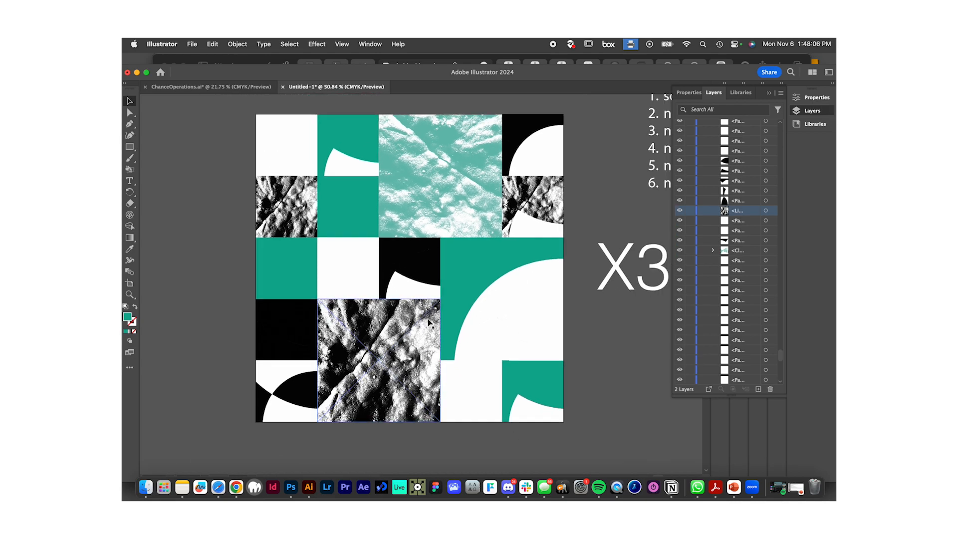
pyautogui.scroll(-3, 614, 389)
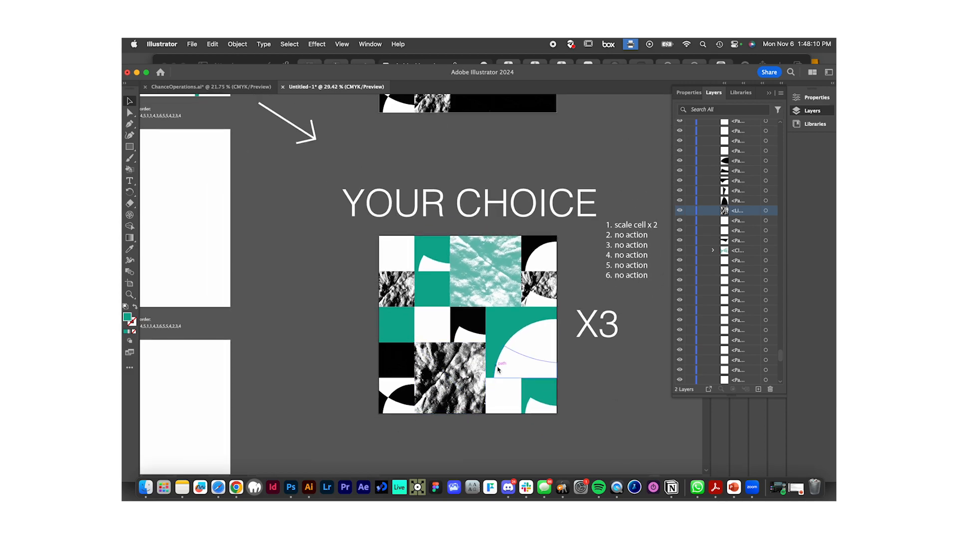
pyautogui.scroll(1, 498, 370)
pyautogui.hscroll(1, 498, 369)
pyautogui.scroll(-5, 498, 370)
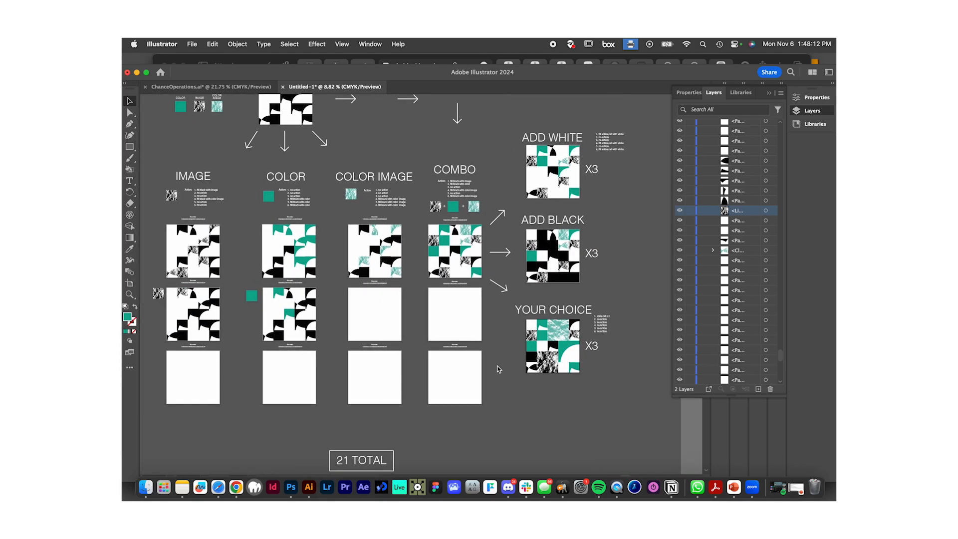
pyautogui.scroll(-2, 499, 369)
pyautogui.scroll(4, 450, 393)
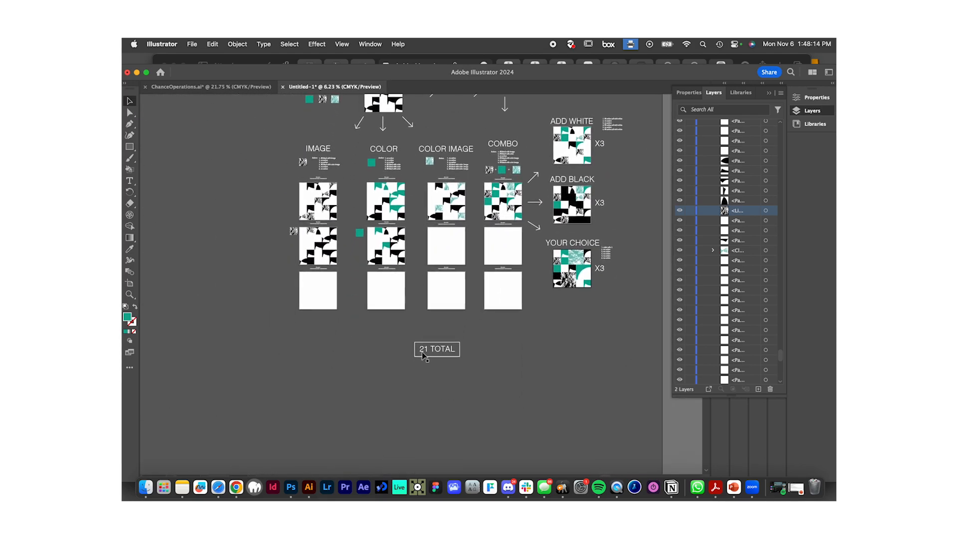
pyautogui.scroll(-3, 516, 388)
pyautogui.scroll(1, 515, 388)
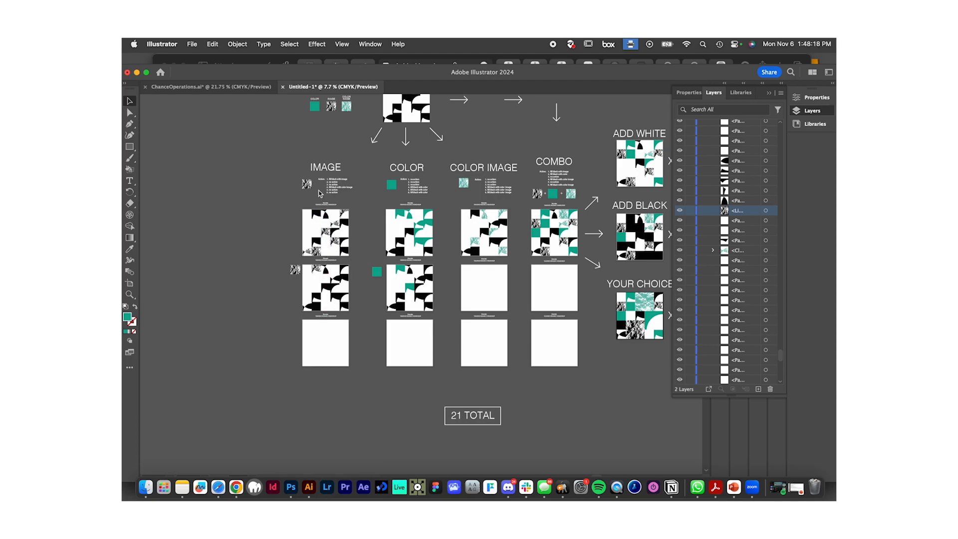
# Examine the action lists, dice orders and compositions of the IMAGE, COLOR, COLOR IMAGE and COMBO columns.
pyautogui.scroll(4, 319, 191)
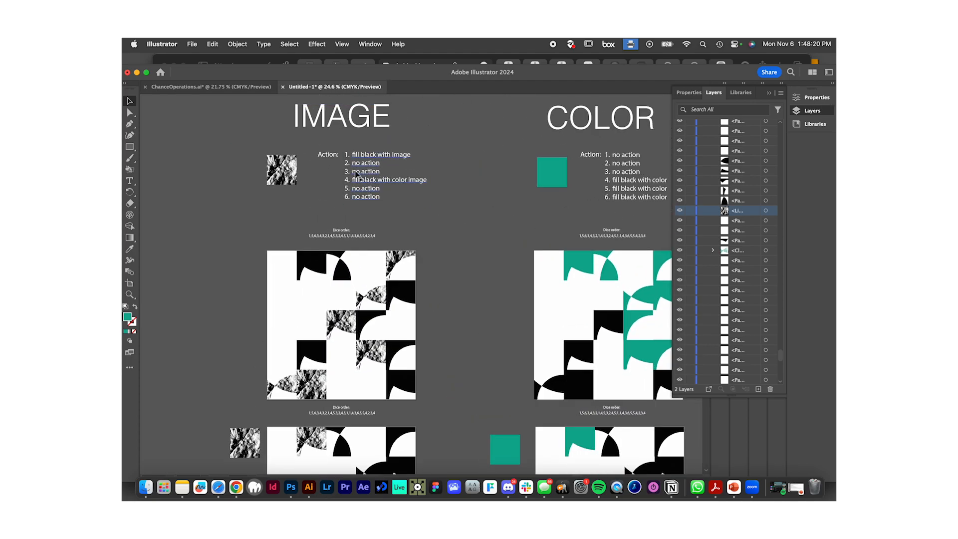
pyautogui.scroll(-3, 380, 181)
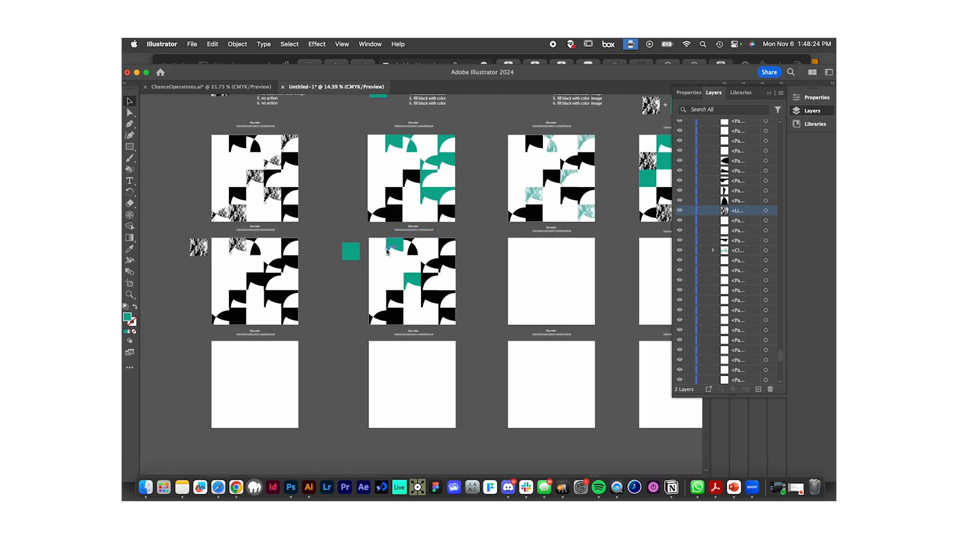
pyautogui.scroll(5, 422, 229)
pyautogui.scroll(-5, 432, 311)
pyautogui.hscroll(4, 432, 312)
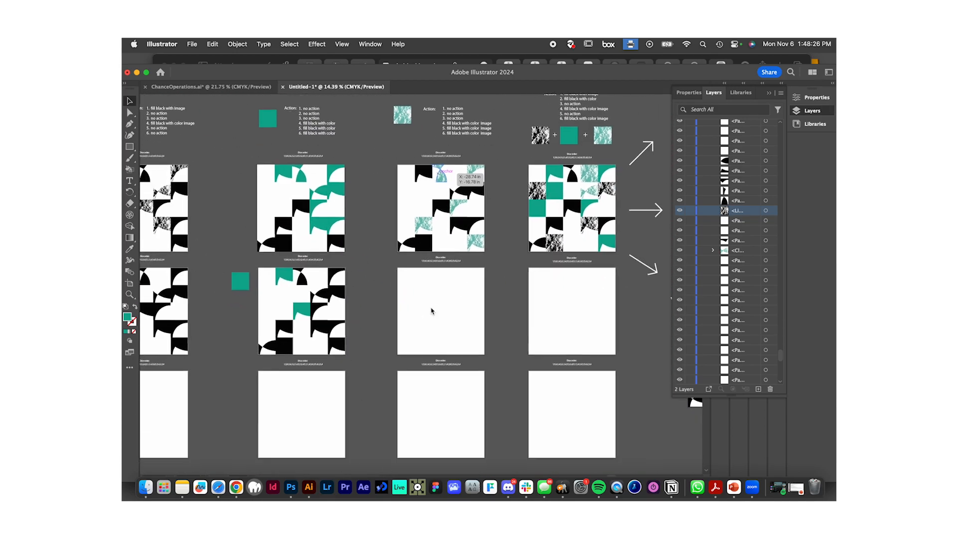
pyautogui.scroll(-3, 448, 174)
pyautogui.hscroll(4, 448, 174)
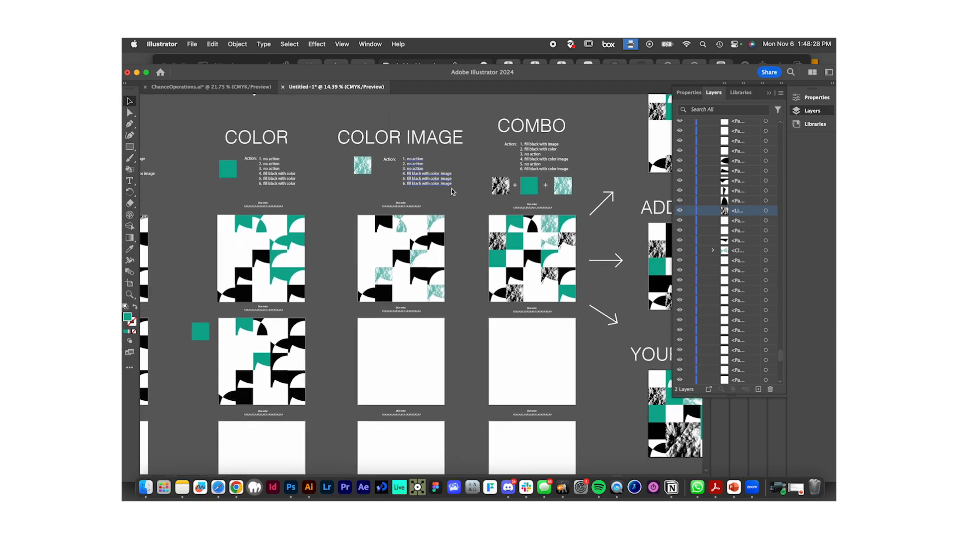
pyautogui.scroll(7, 483, 380)
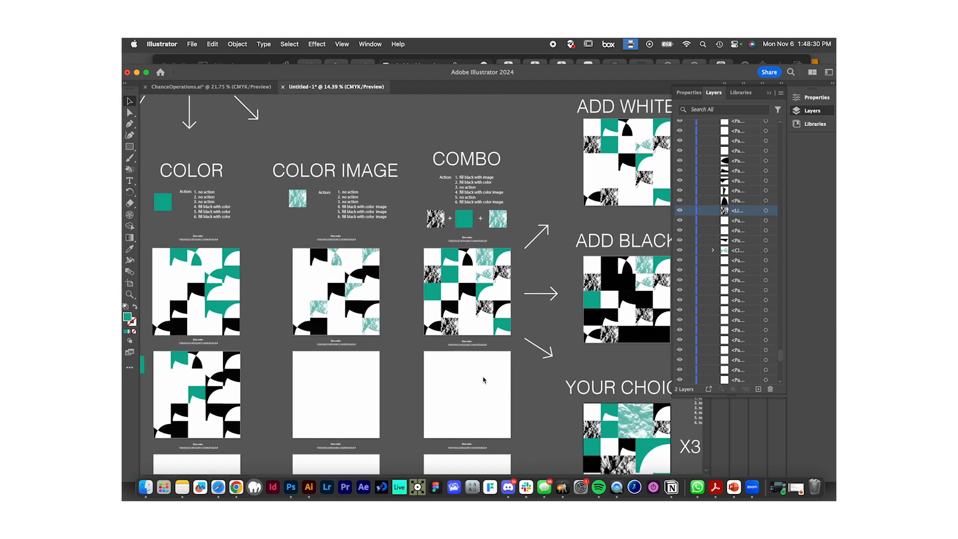
# Follow the layout from the ORIGINAL composition through COMBO to the ADD WHITE, ADD BLACK and YOUR CHOICE variations.
pyautogui.hscroll(-3, 483, 381)
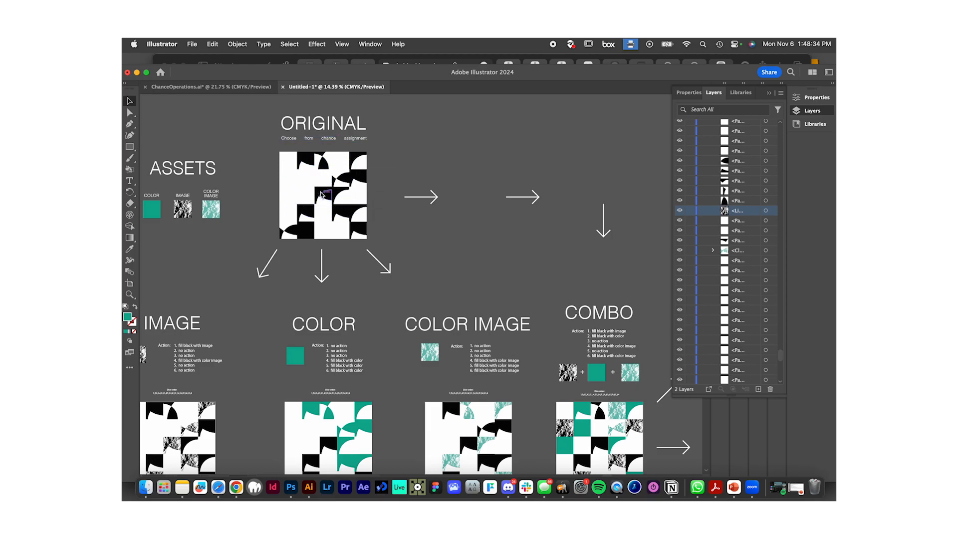
pyautogui.scroll(-1, 330, 216)
pyautogui.hscroll(2, 329, 215)
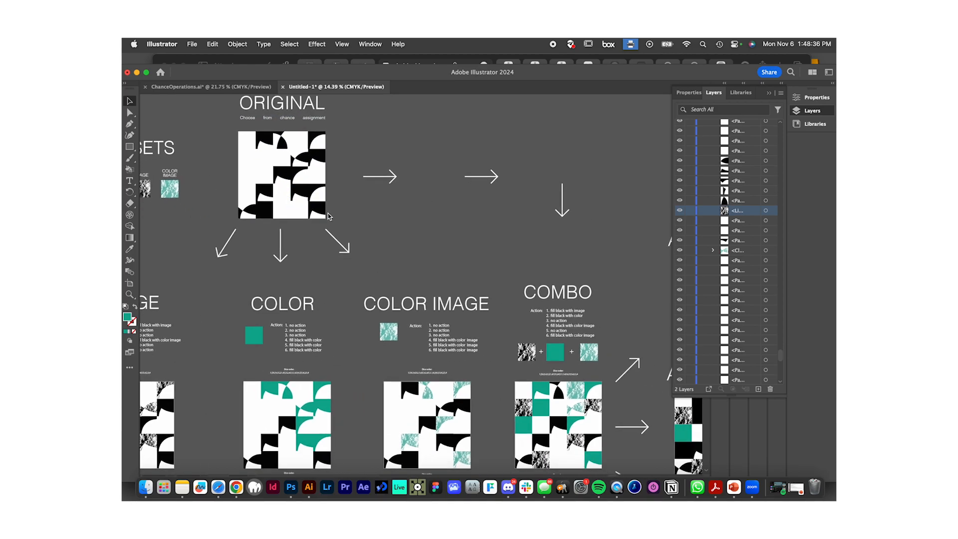
pyautogui.scroll(-5, 329, 215)
pyautogui.hscroll(3, 329, 216)
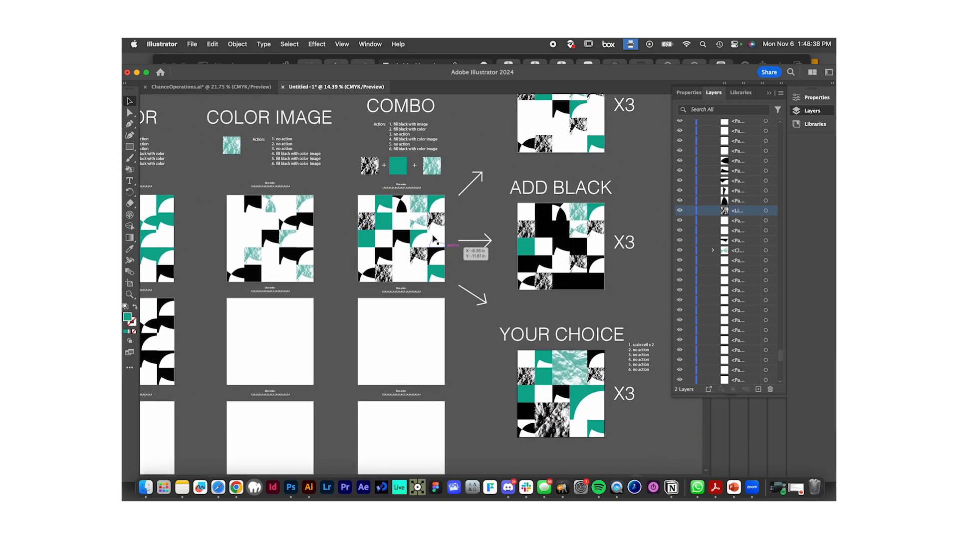
pyautogui.hscroll(5, 394, 242)
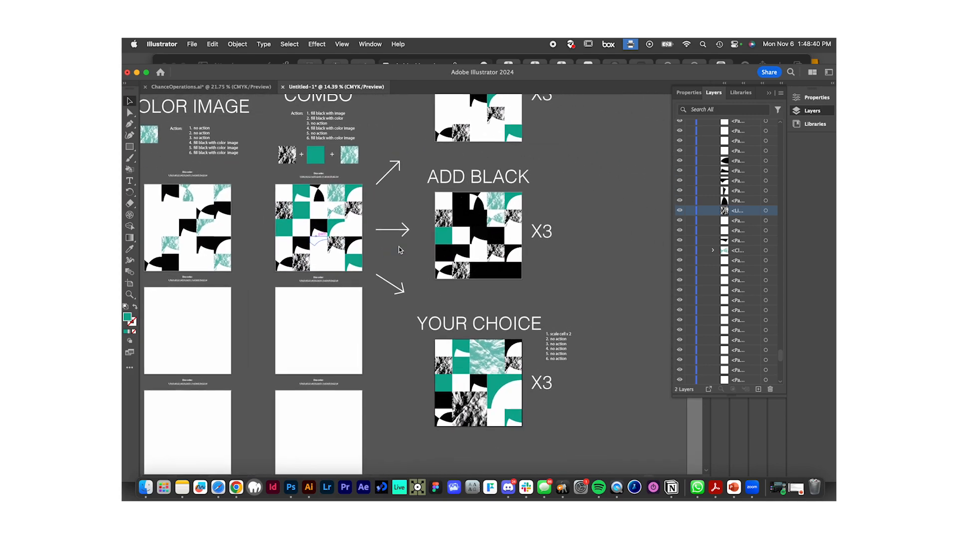
pyautogui.scroll(4, 399, 246)
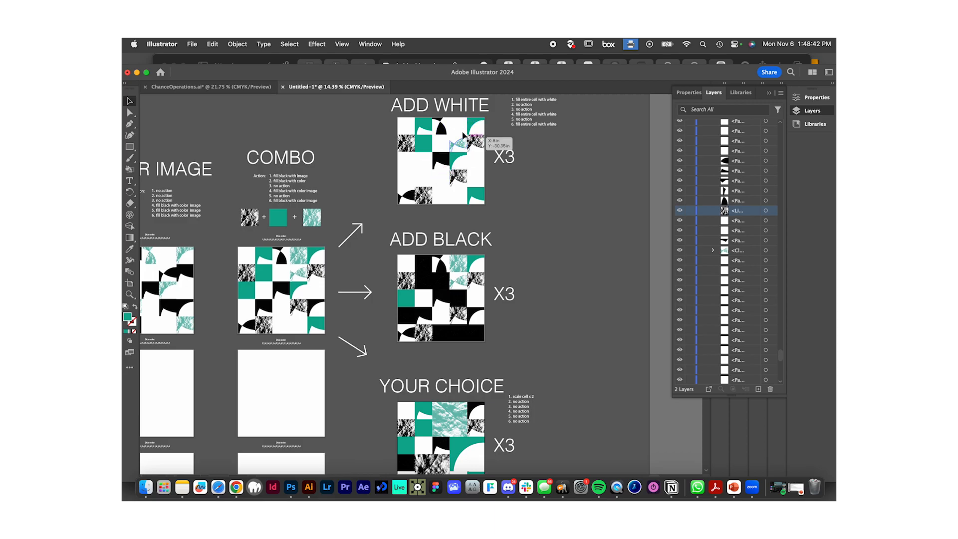
pyautogui.scroll(-4, 458, 145)
pyautogui.scroll(-4, 411, 230)
pyautogui.scroll(-1, 410, 231)
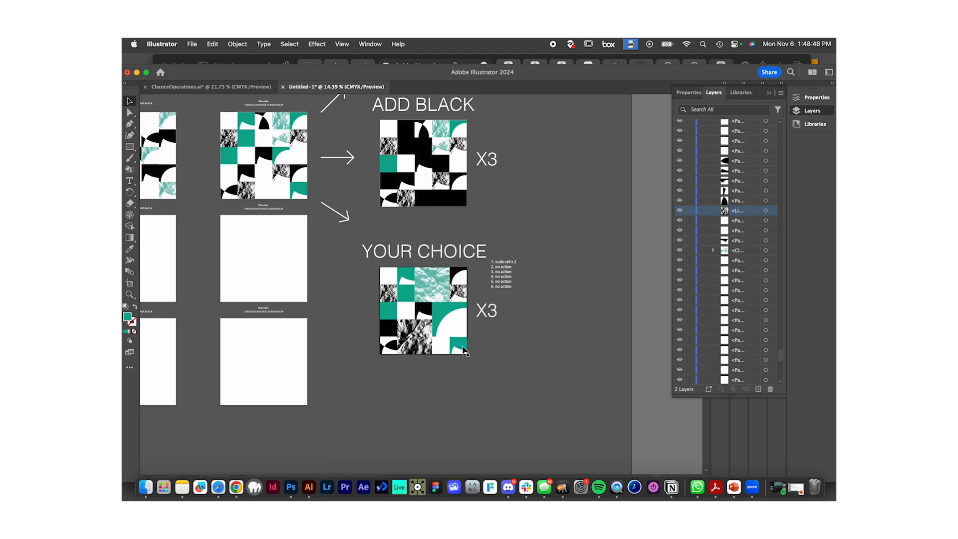
# Inspect the YOUR CHOICE composition and its action list up close, and view the complete assignment layout.
pyautogui.scroll(5, 437, 305)
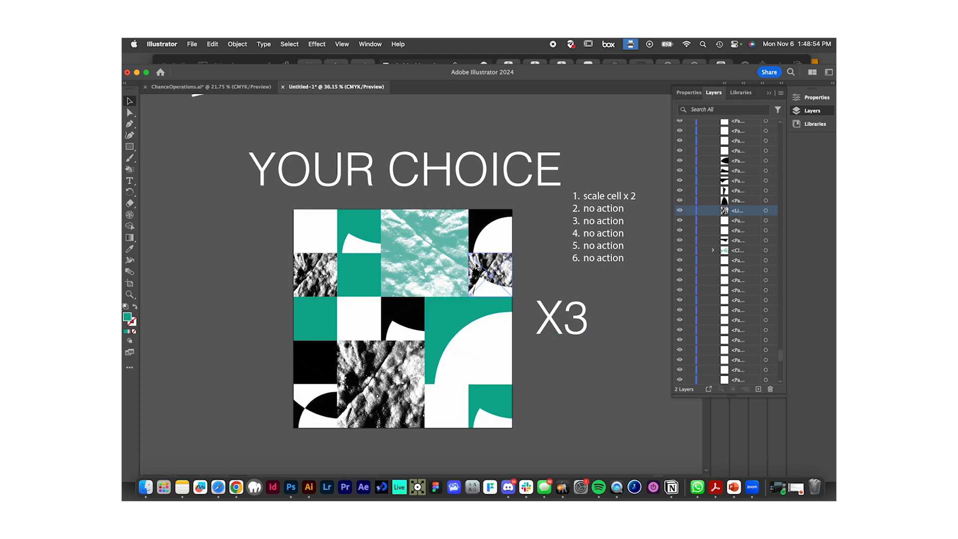
pyautogui.scroll(2, 549, 270)
pyautogui.scroll(2, 577, 269)
pyautogui.scroll(-6, 543, 290)
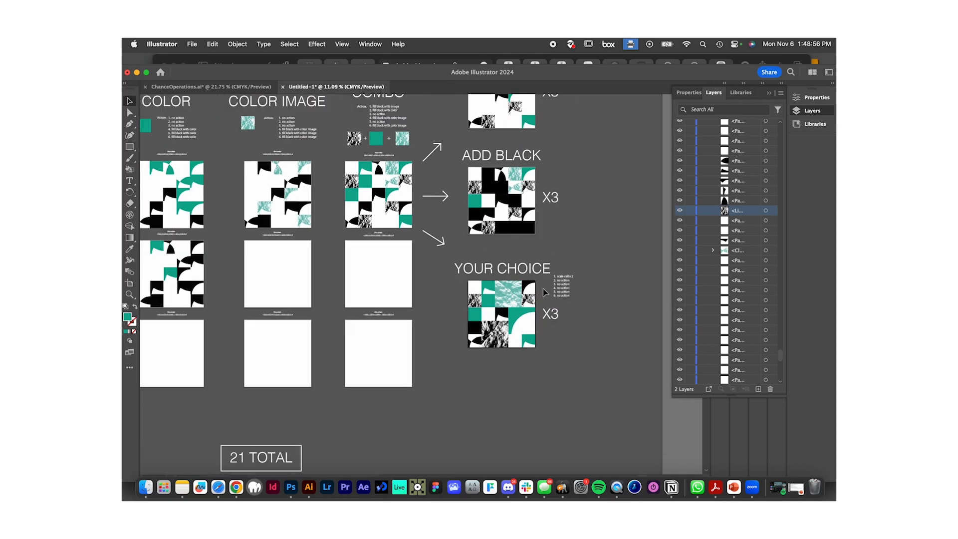
pyautogui.scroll(-3, 544, 291)
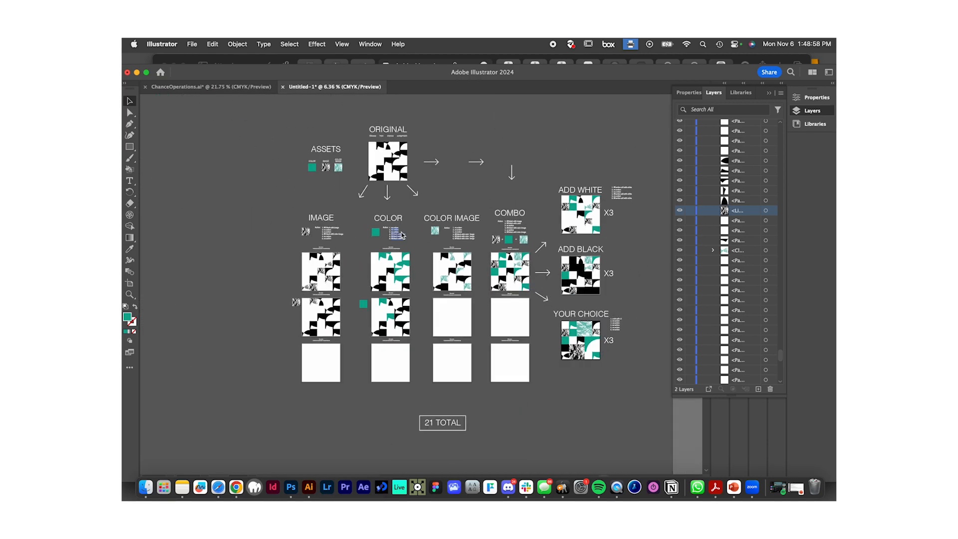